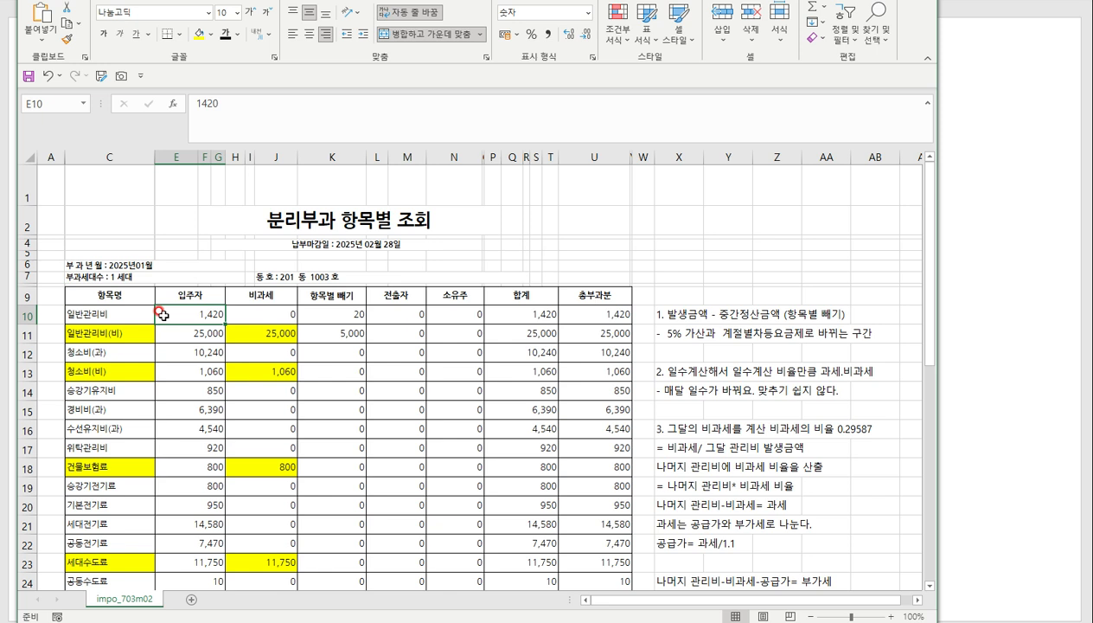
Step: Examine the yellow-marked items 일반관리비(비), 청소비(비) and 건물보험료 and their amounts in the 비과세 column
click(110, 332)
click(264, 333)
click(87, 371)
click(253, 373)
click(99, 463)
click(257, 467)
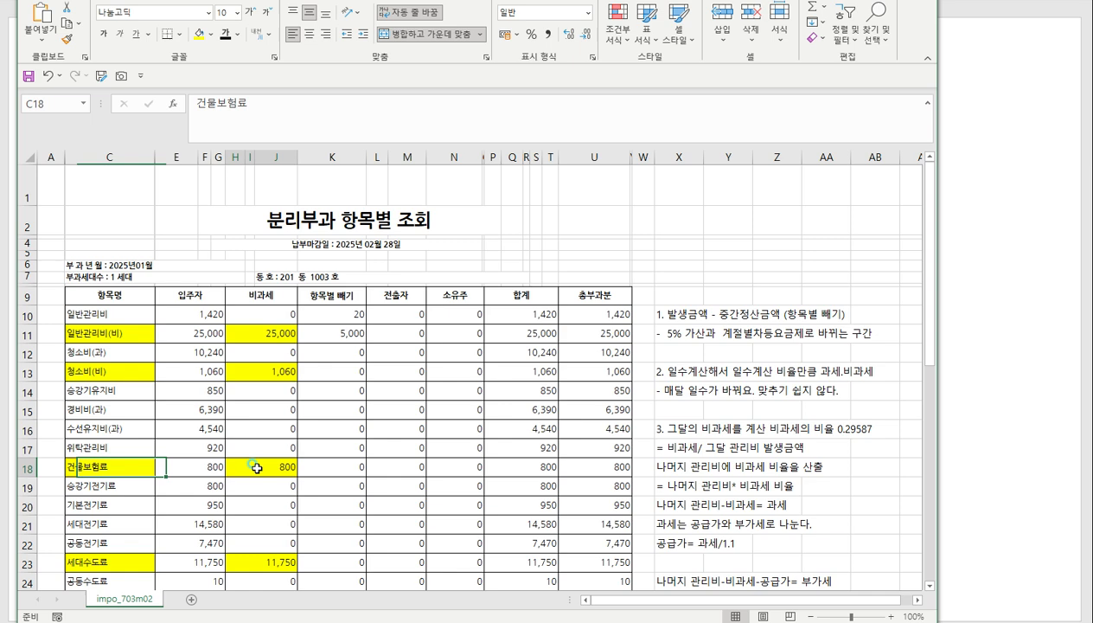
Step: Check the highlighted 세대수도료 and 경비비(비) rows, including the 비과세 formula for 경비비(비)
scroll(257, 467, down, 3)
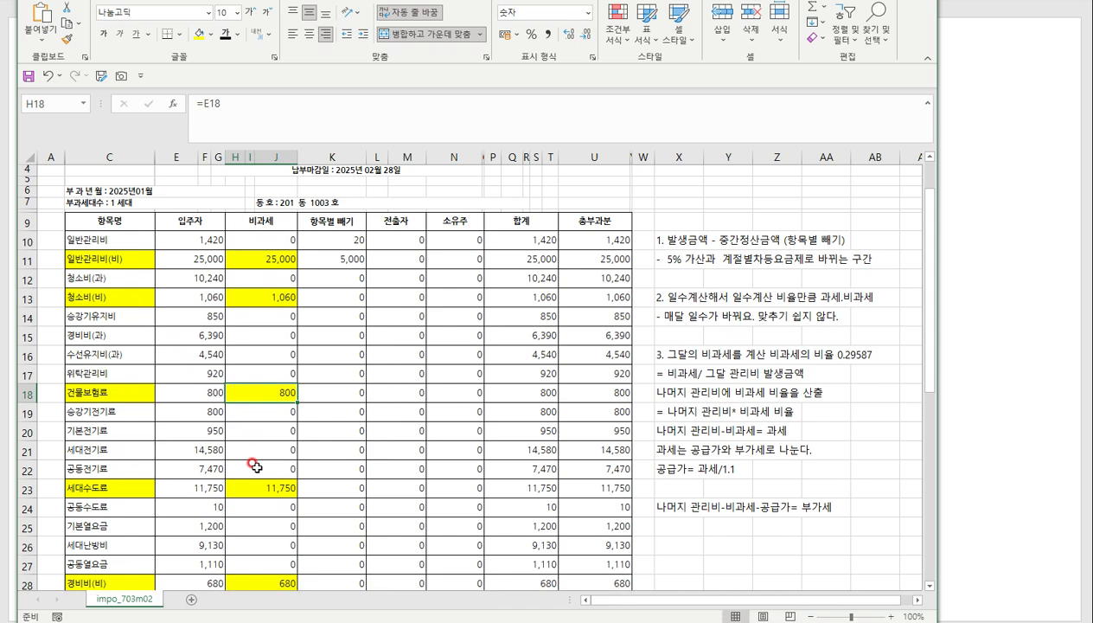
click(134, 390)
click(132, 481)
scroll(129, 497, down, 2)
click(128, 519)
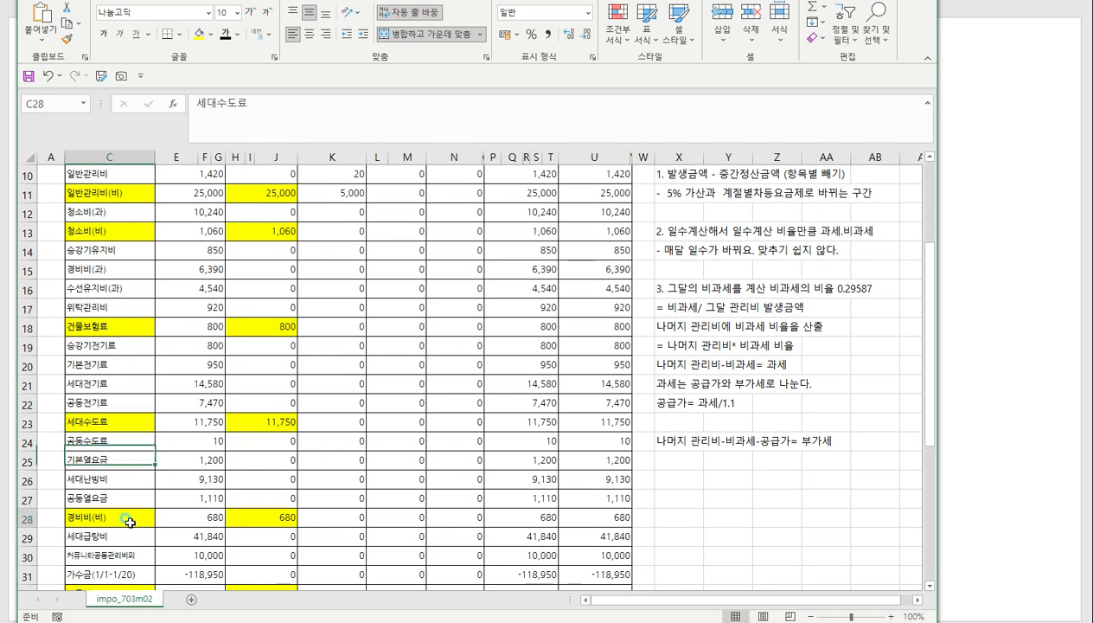
click(275, 517)
Step: Inspect the 비과세 formulas of the highlighted 소독비 and 장기수선충당금 rows
scroll(281, 517, down, 2)
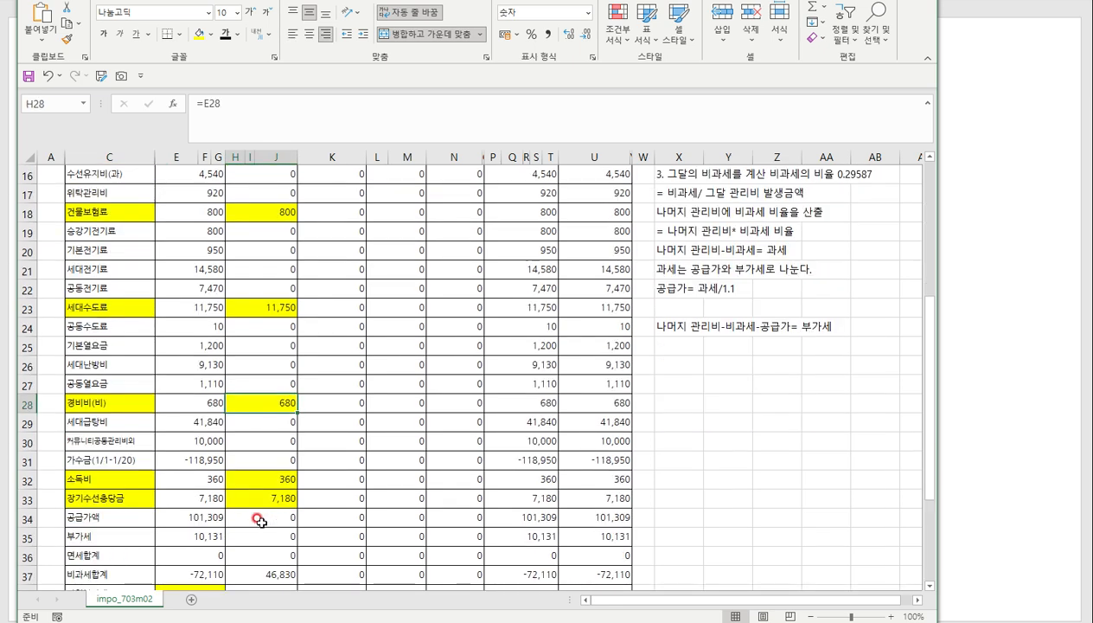
click(126, 484)
click(252, 481)
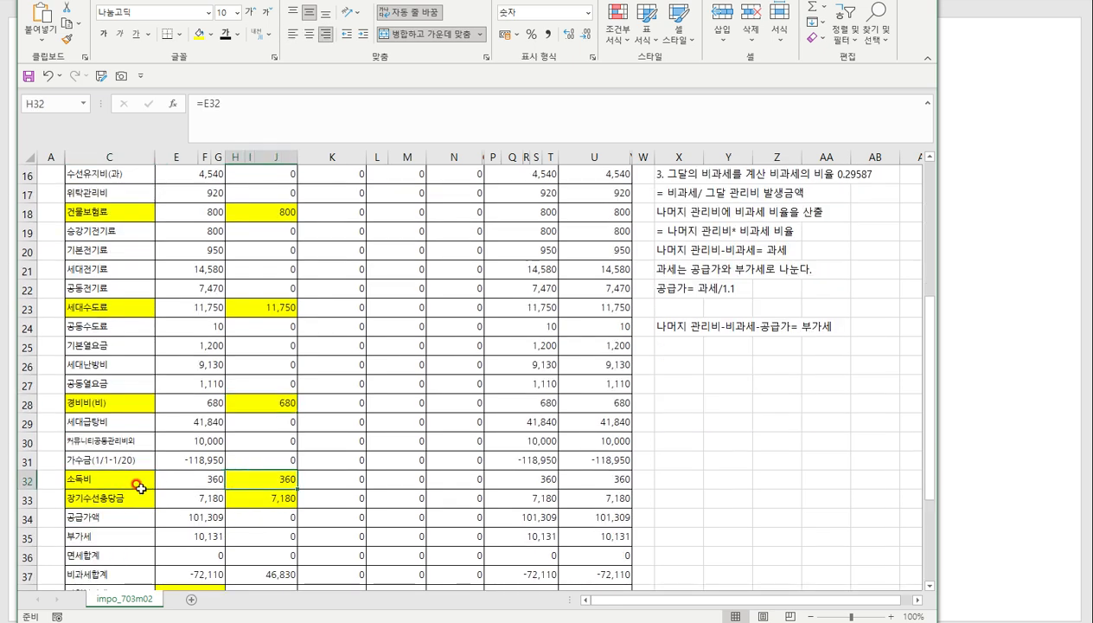
click(110, 499)
click(256, 499)
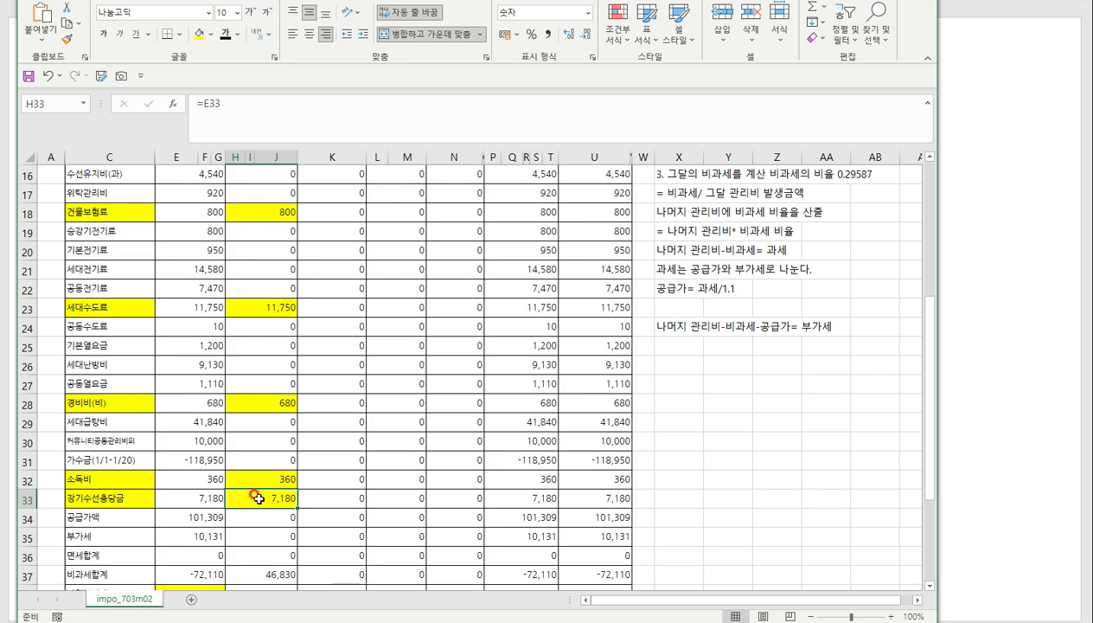
Step: Review the 비과세 column from row 10 down and the SUM formula behind its 비과세합계 in row 37
scroll(256, 493, up, 4)
drag(285, 241, 281, 510)
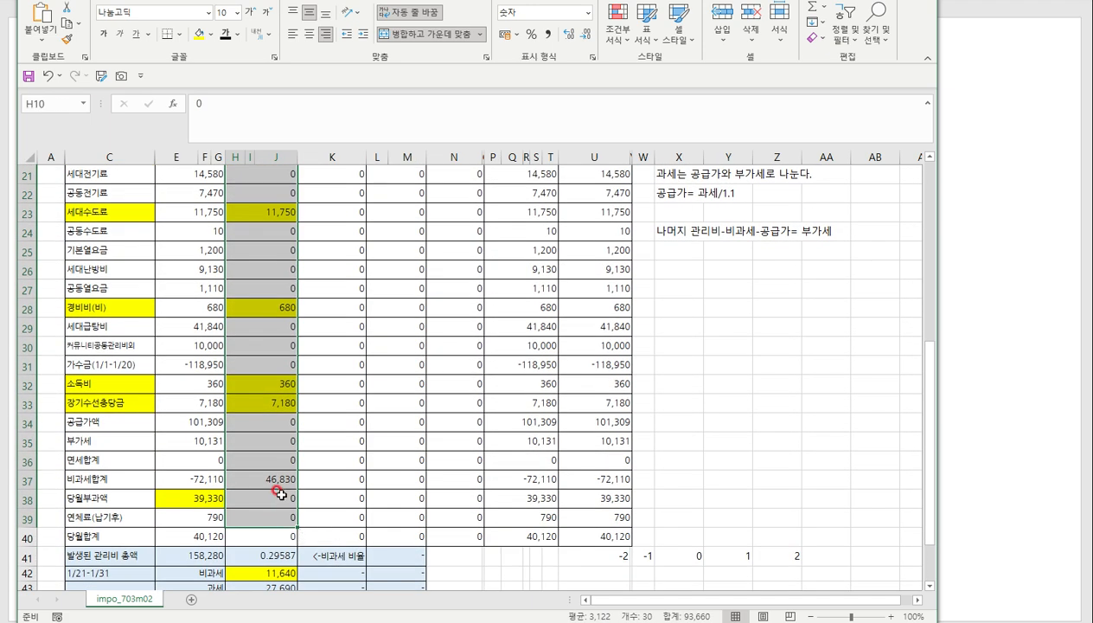
click(286, 479)
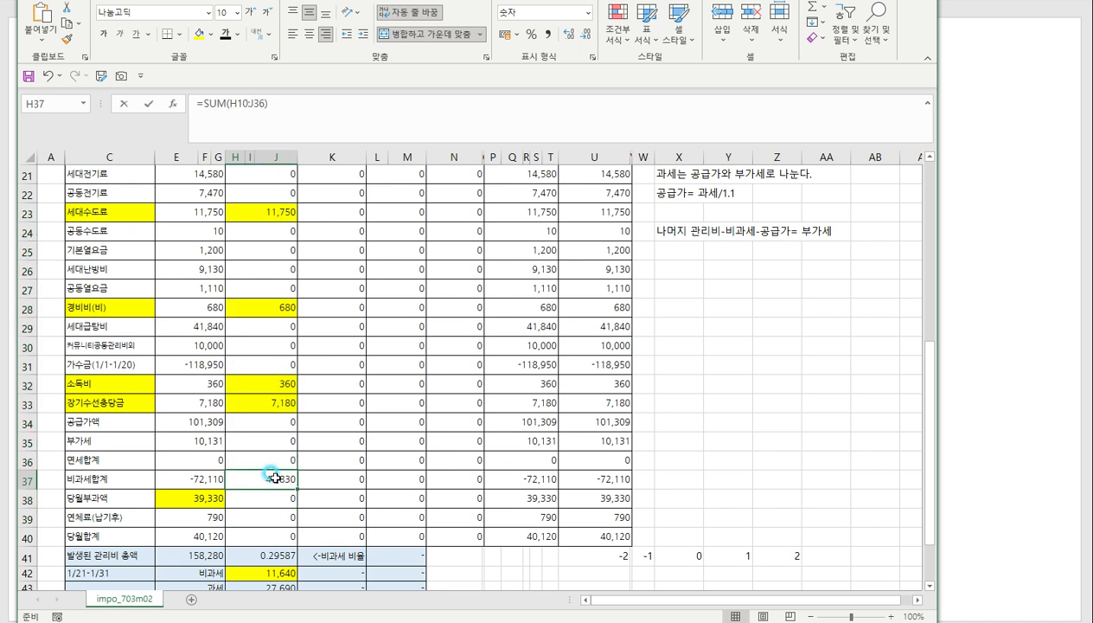
click(228, 103)
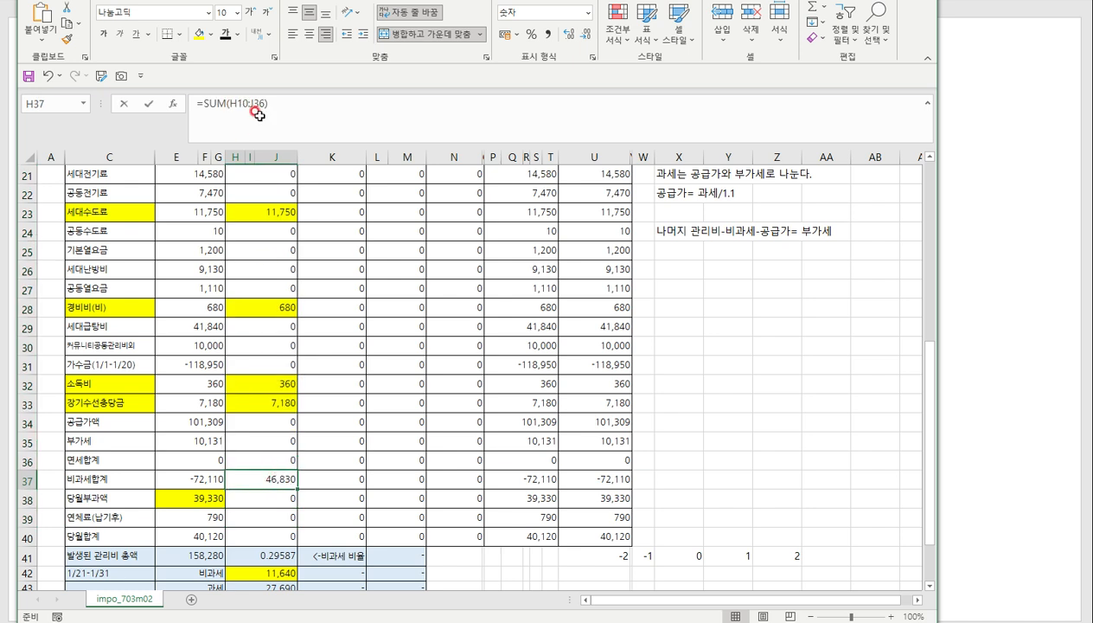
double_click(267, 482)
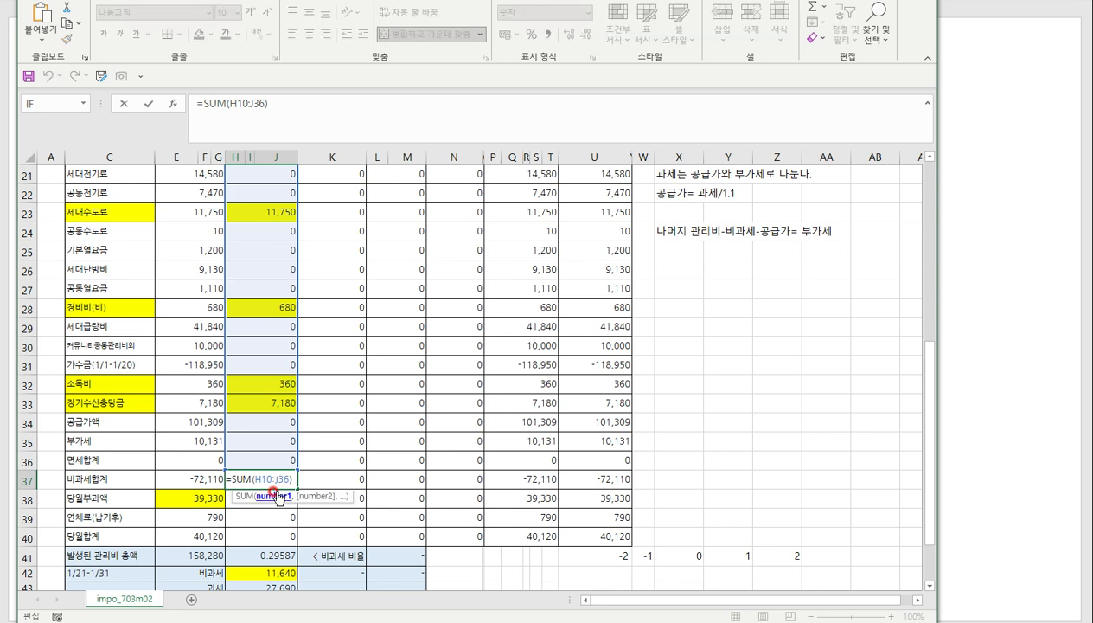
key(Return)
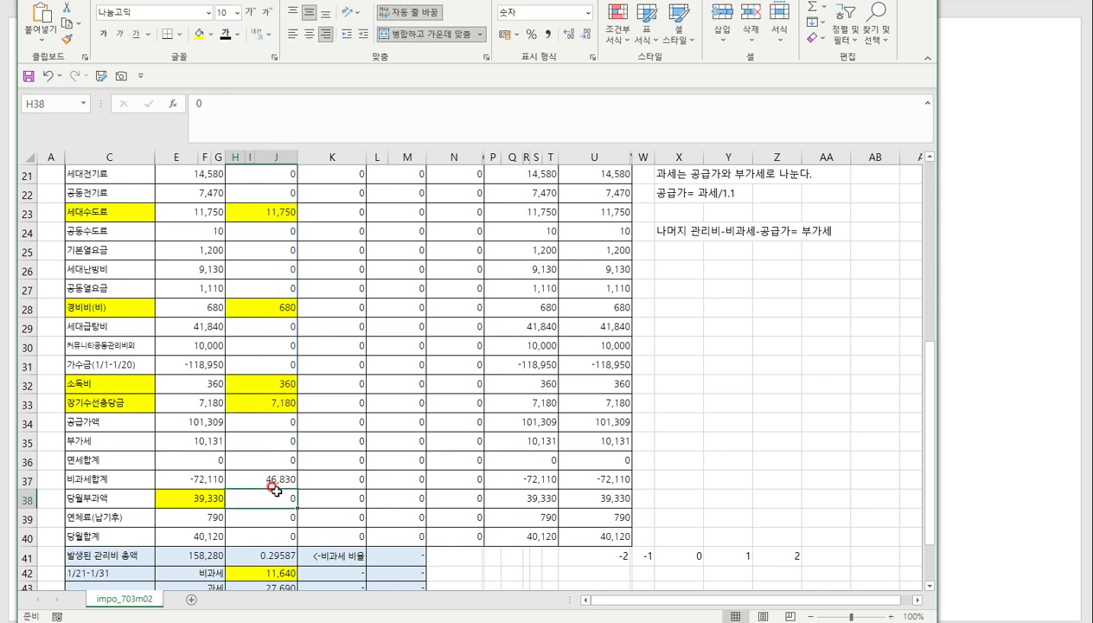
click(282, 480)
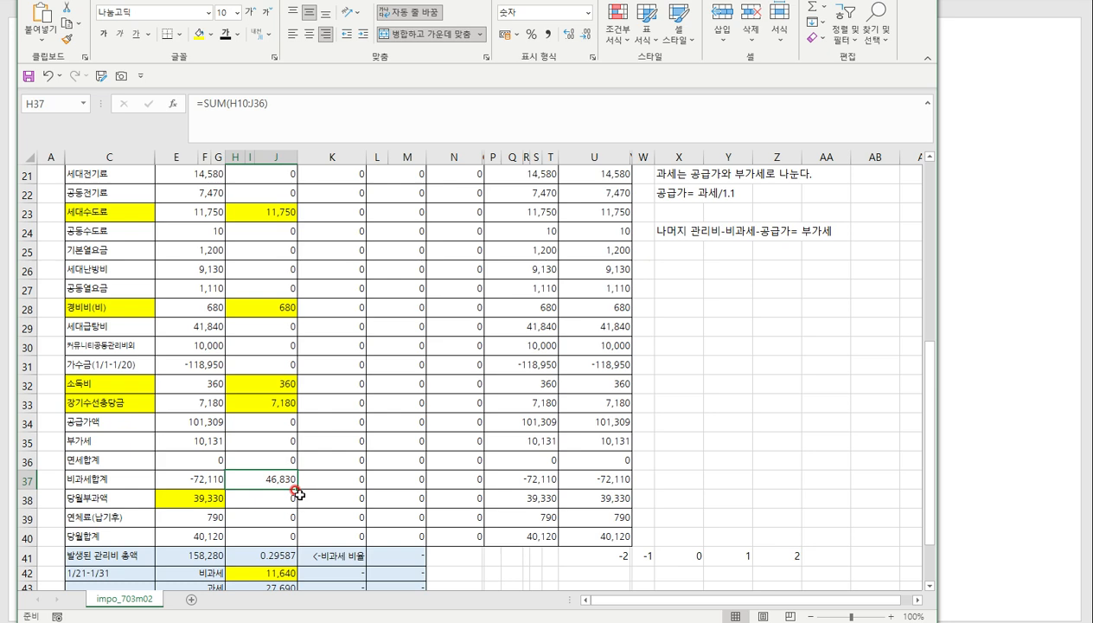
Step: Examine how the 발생된 관리비 총액 formula in E41 derives from 당월부과액 and 가수금
scroll(297, 492, down, 1)
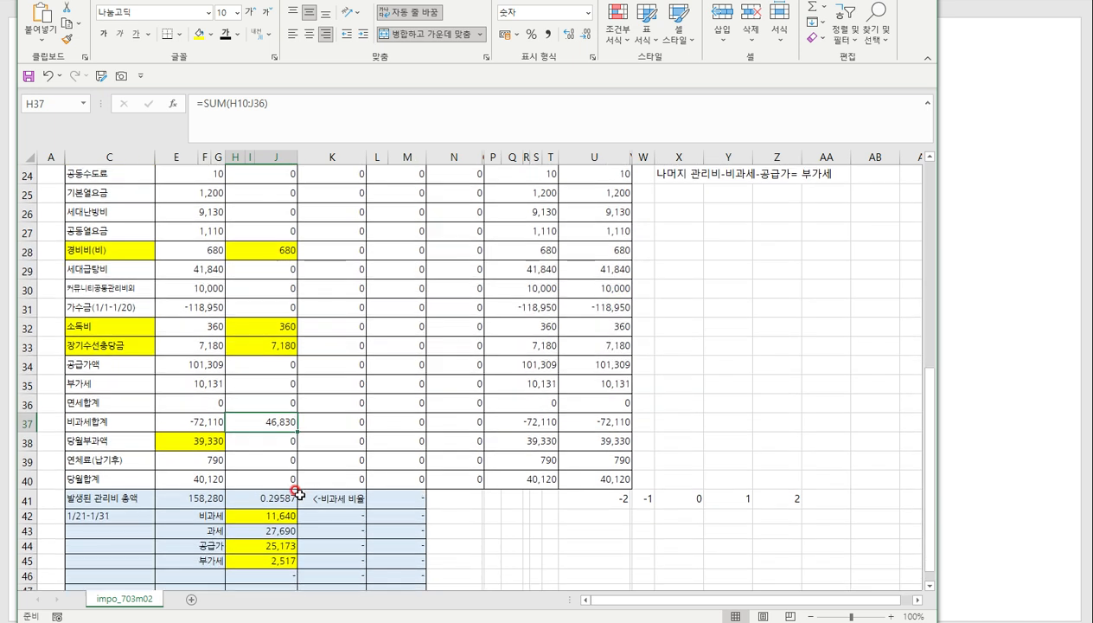
click(197, 494)
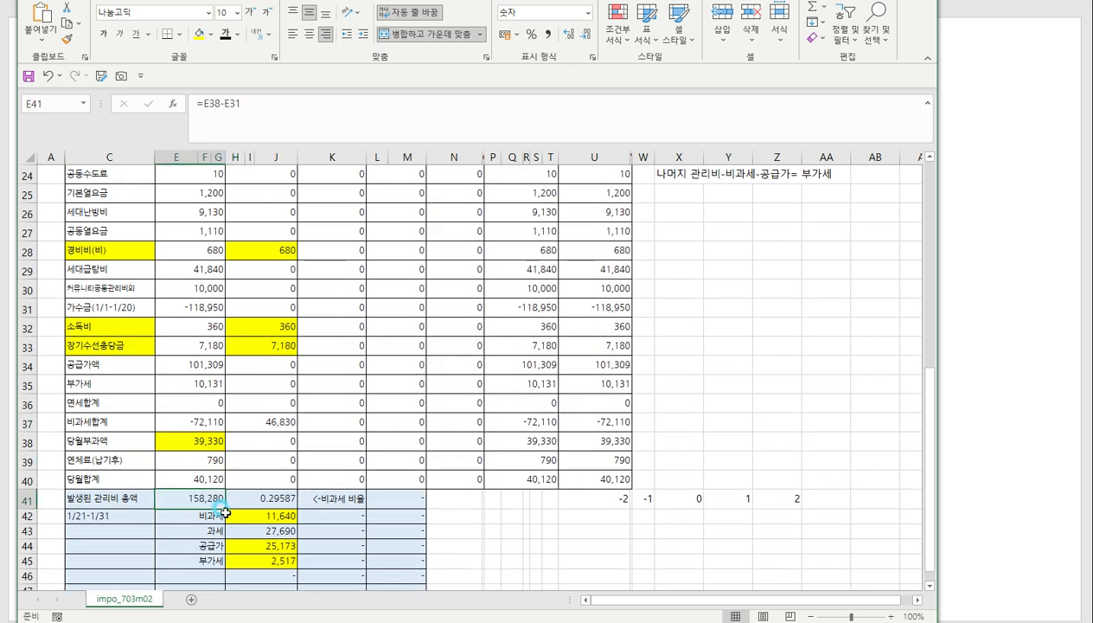
click(204, 440)
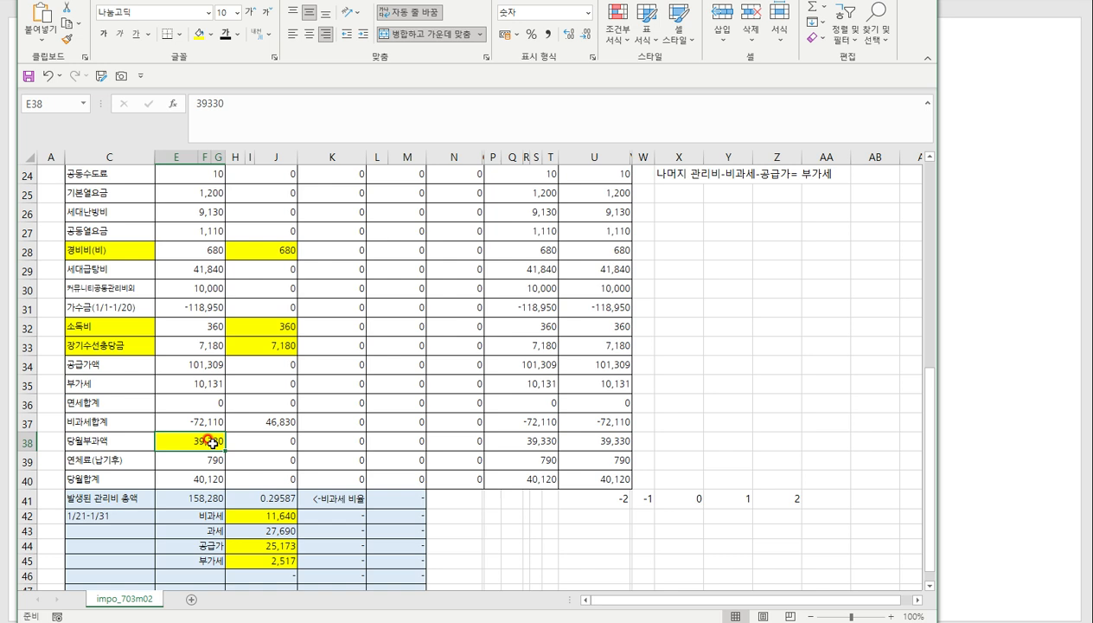
click(201, 313)
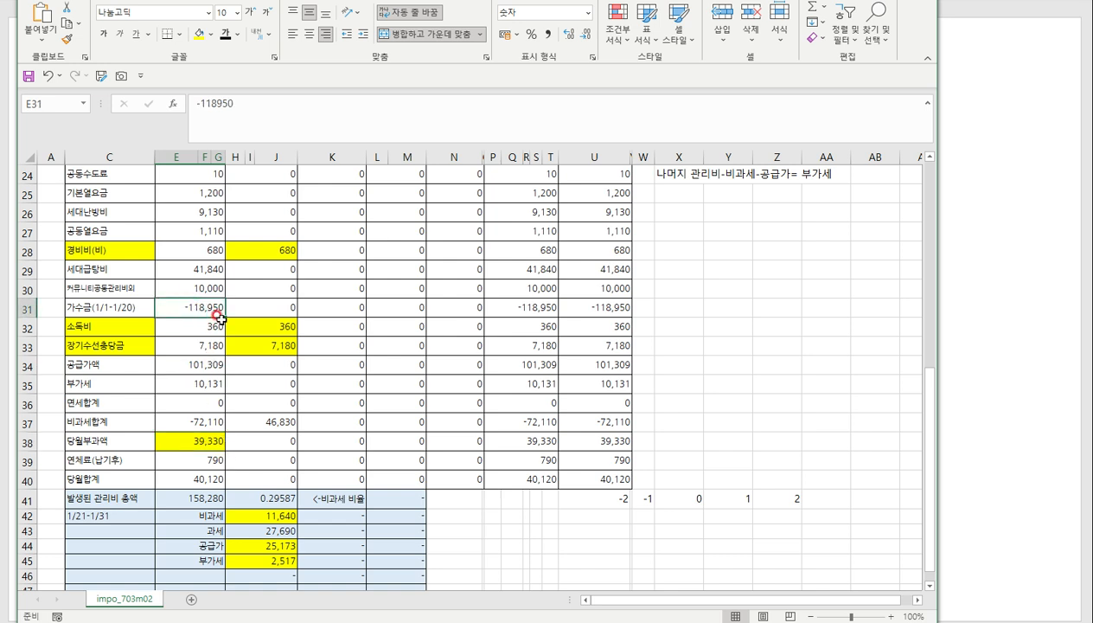
click(184, 496)
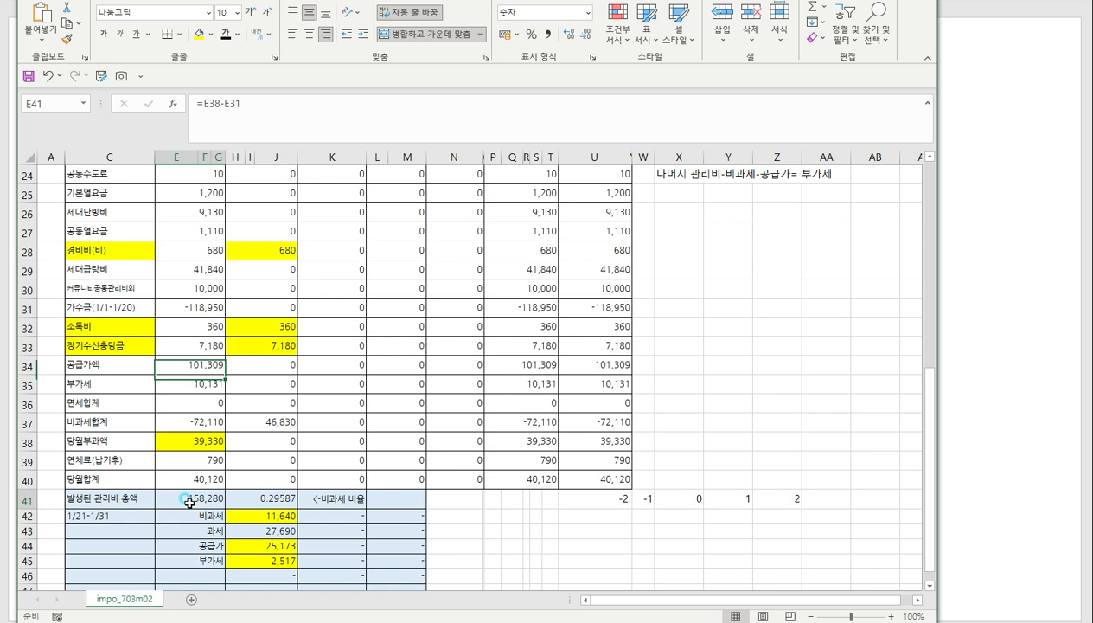
double_click(196, 487)
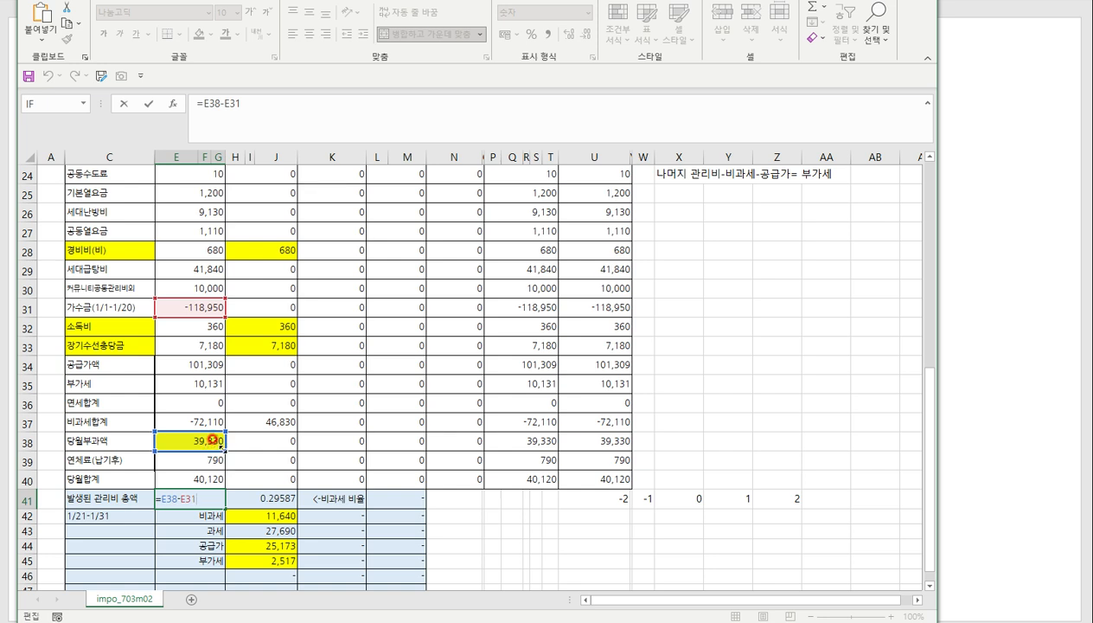
key(Return)
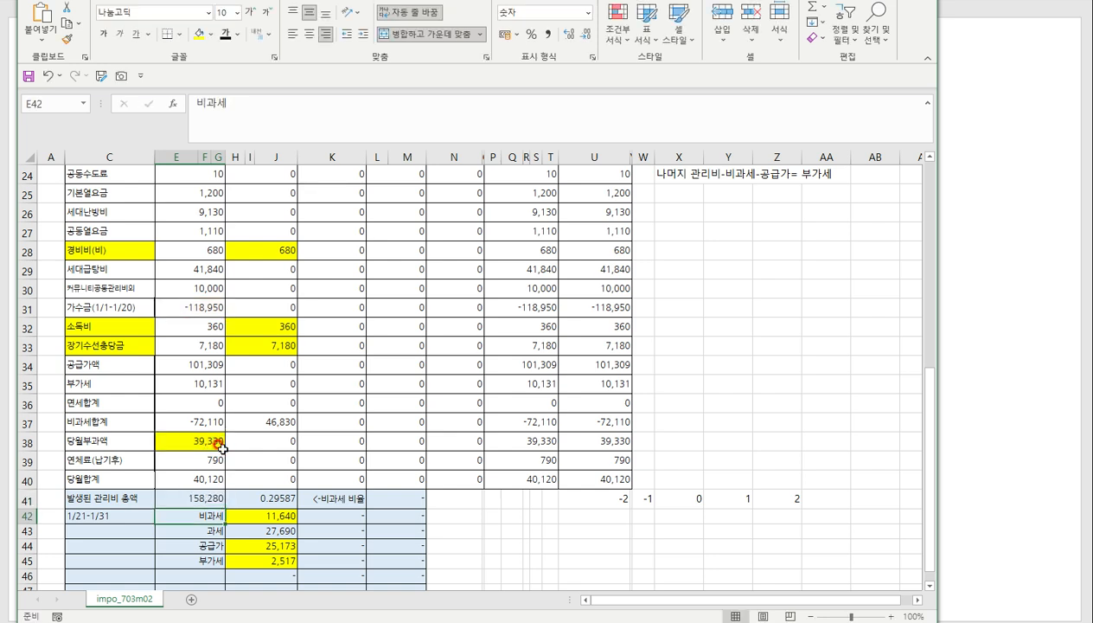
click(214, 499)
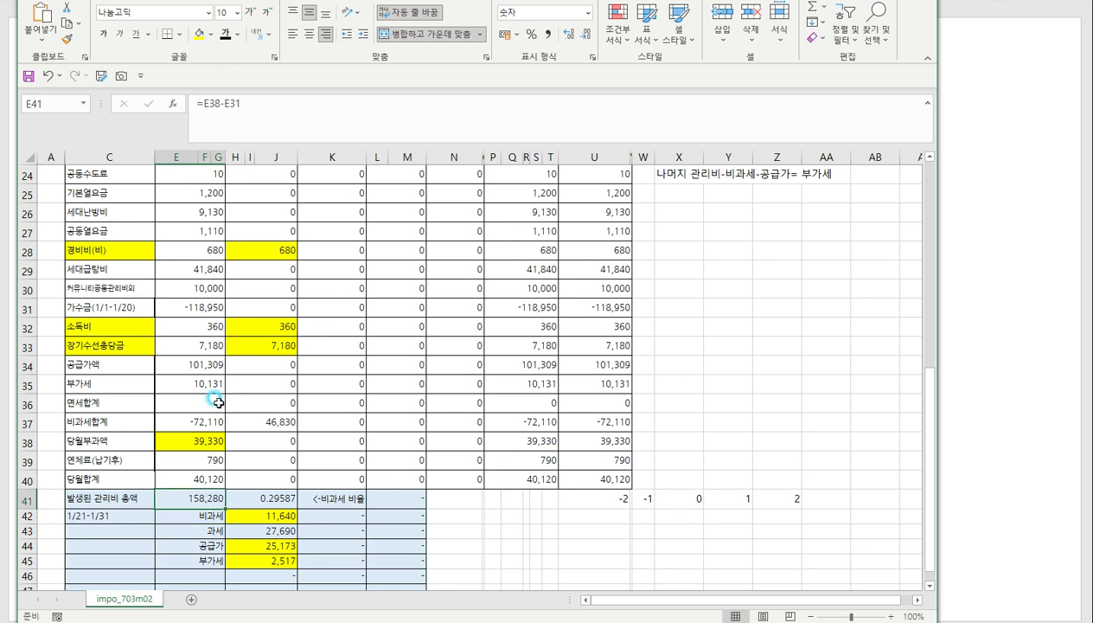
Step: Compare the 가수금(1/1-1/20) amount with the 당월부과액 and the 비과세 비율 in row 41
click(105, 311)
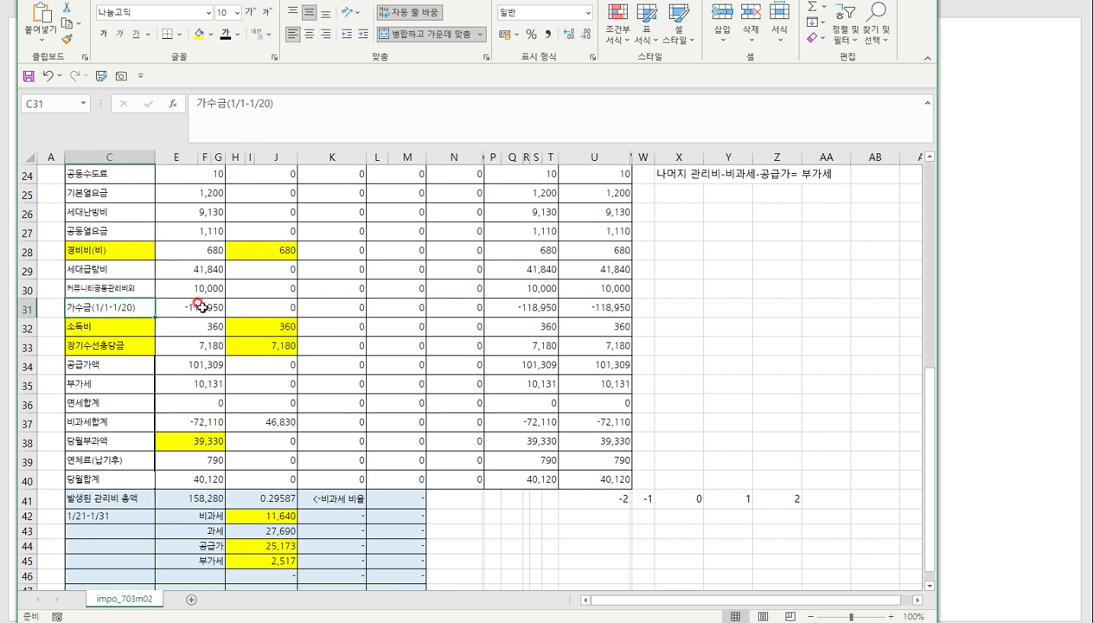
click(201, 306)
click(190, 451)
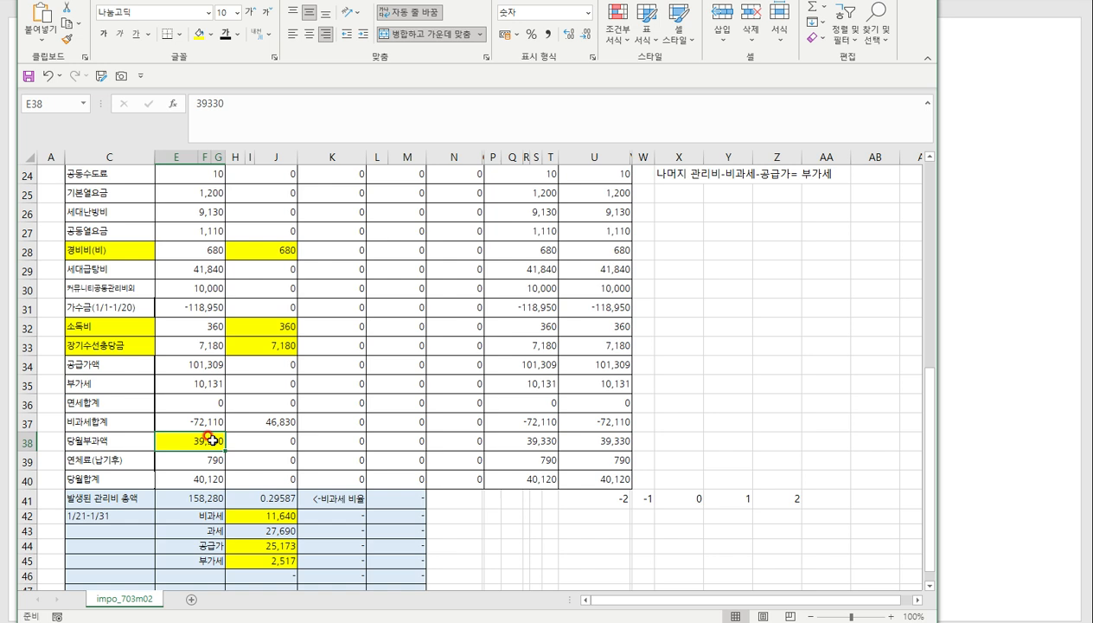
drag(212, 440, 278, 495)
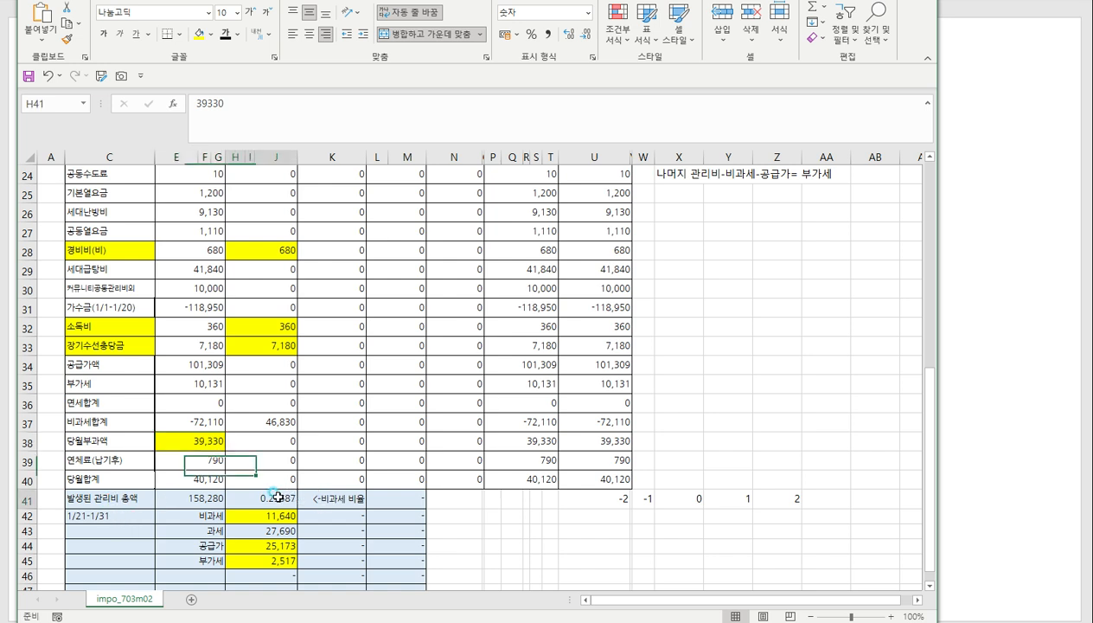
click(207, 441)
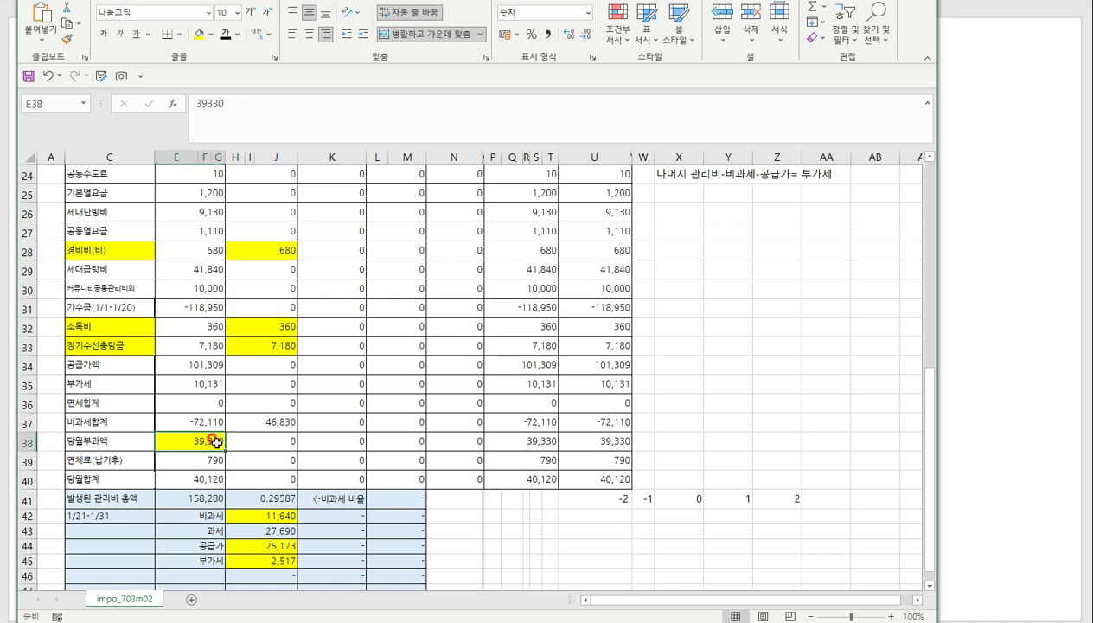
click(317, 481)
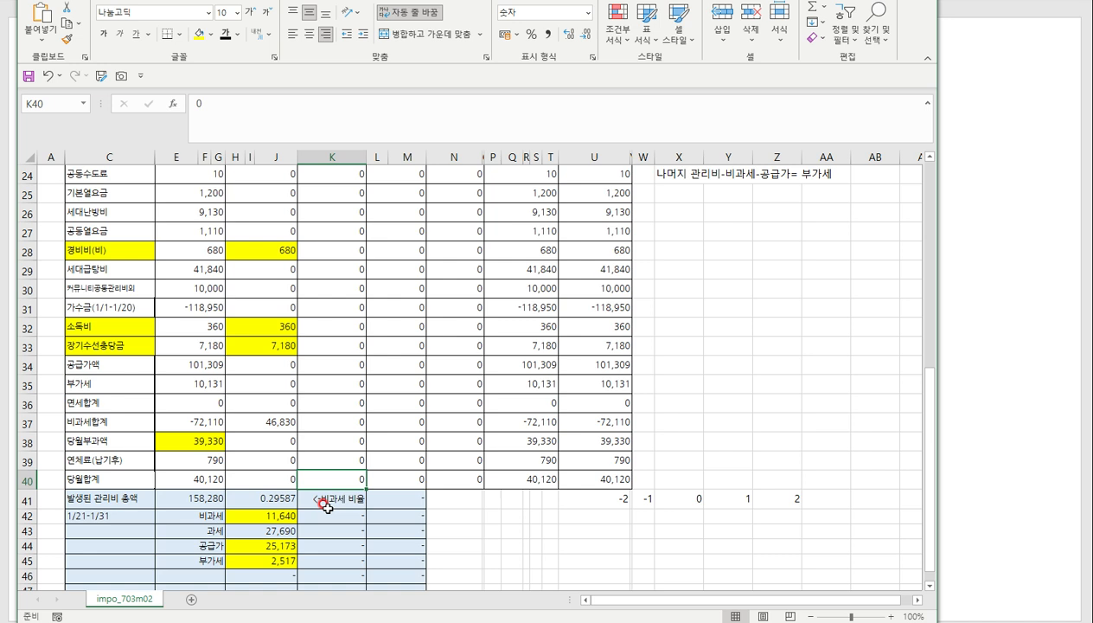
Step: Fill the empty cells Y31 to Y34 beside the table with yellow
click(729, 345)
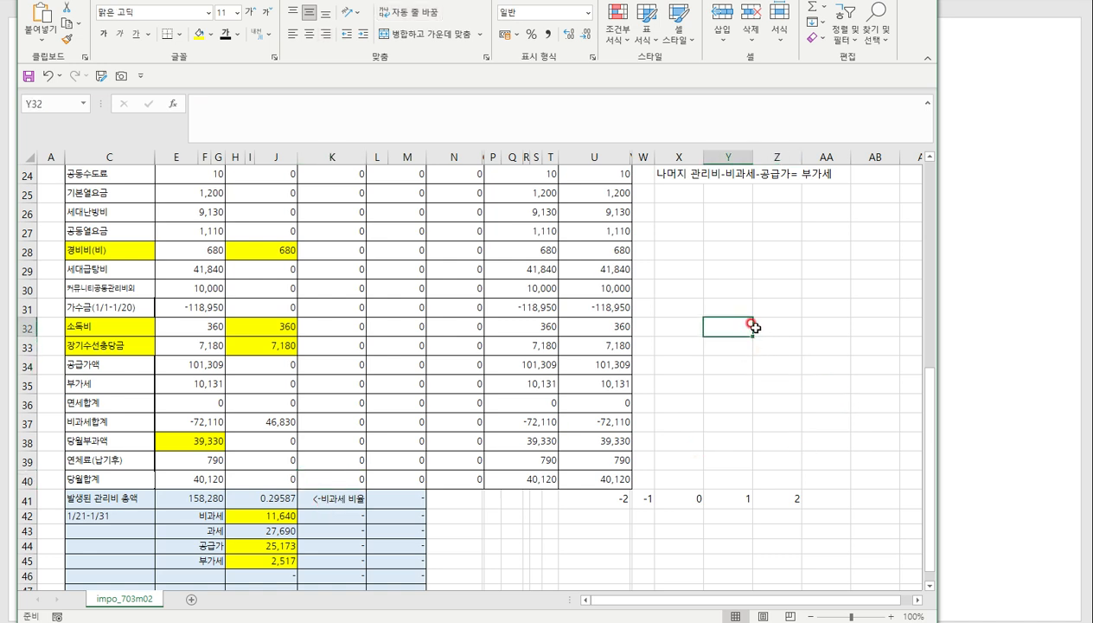
drag(729, 303, 732, 369)
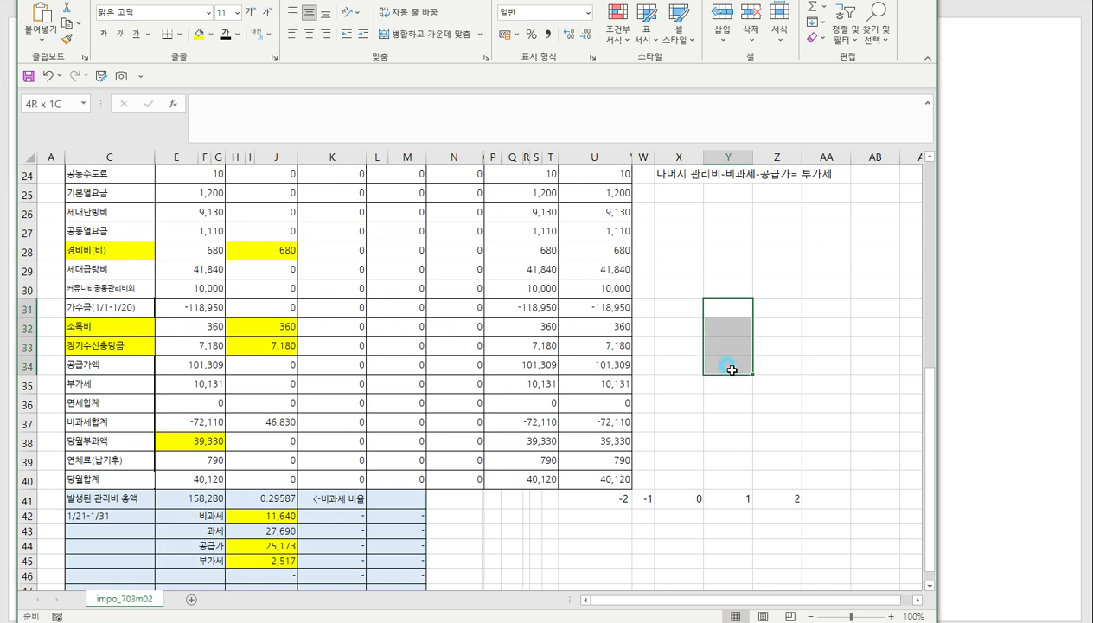
click(200, 33)
Step: Change the fill of cell Y31, the first of the four yellow cells, to standard orange
click(710, 302)
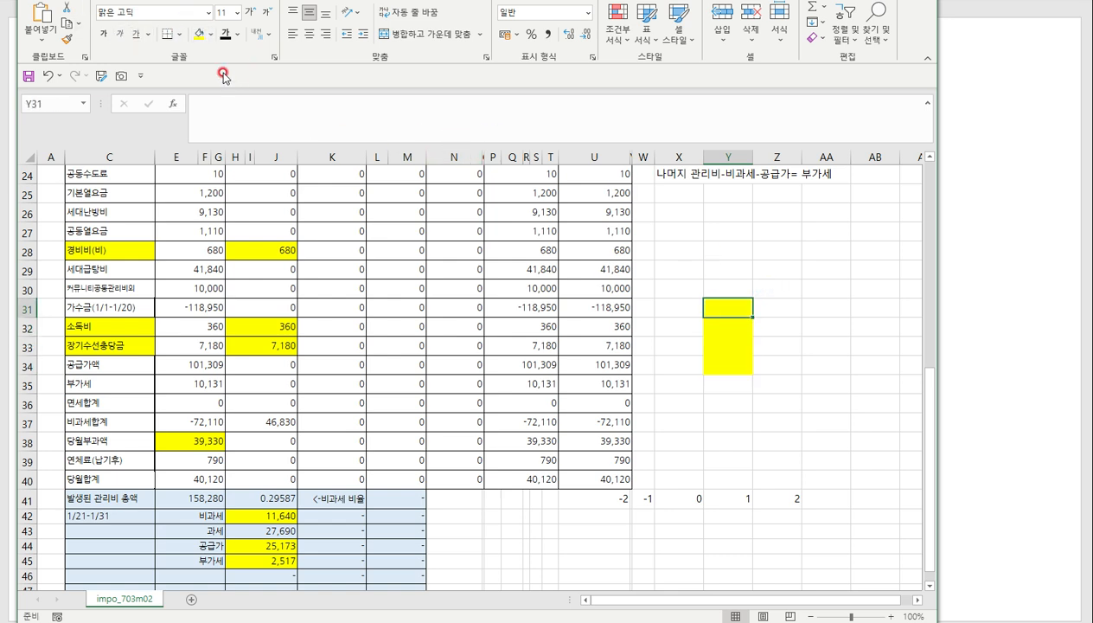
click(213, 35)
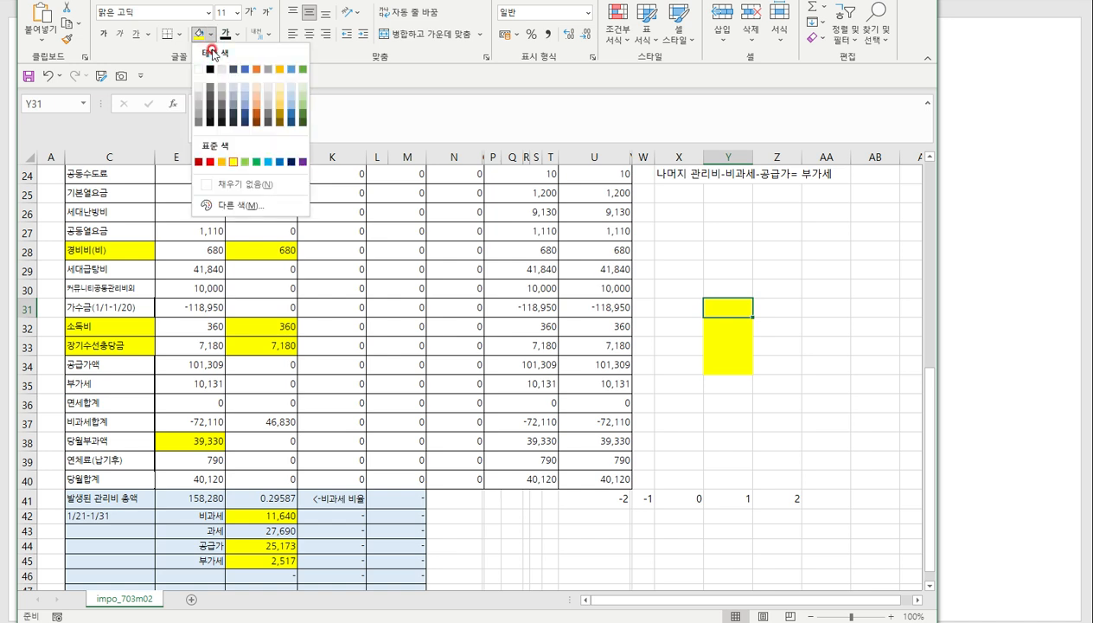
click(223, 157)
click(727, 328)
click(728, 346)
click(734, 364)
click(775, 348)
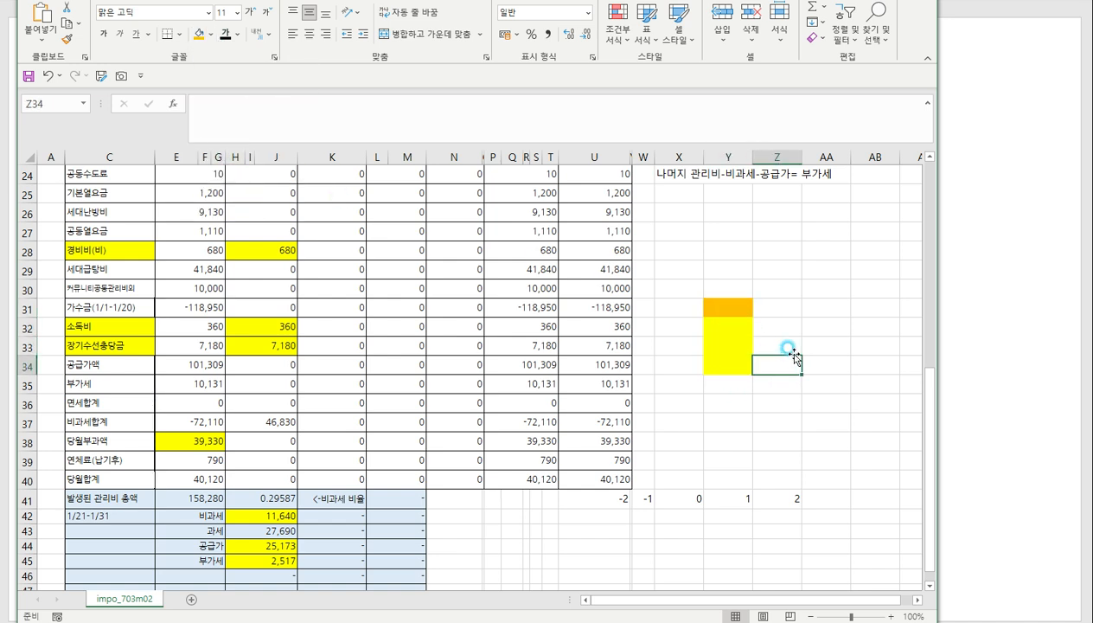
text(1/4)
key(Return)
Step: Enter 1/4 as text instead of a date in cell Z33 beside the coloured cells
key(Up)
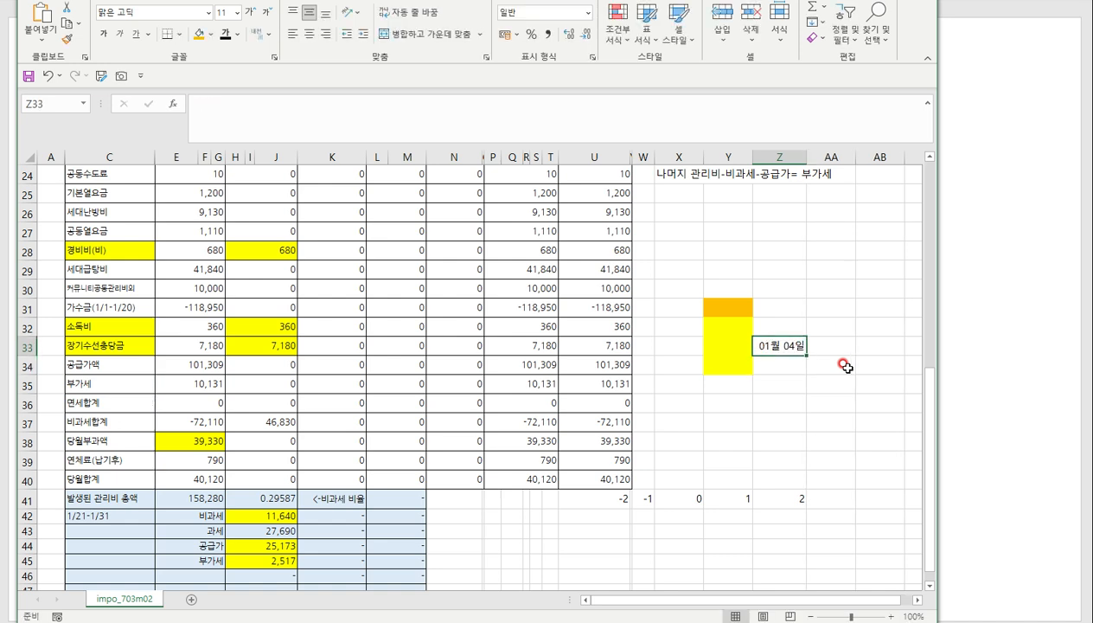
text('1/4)
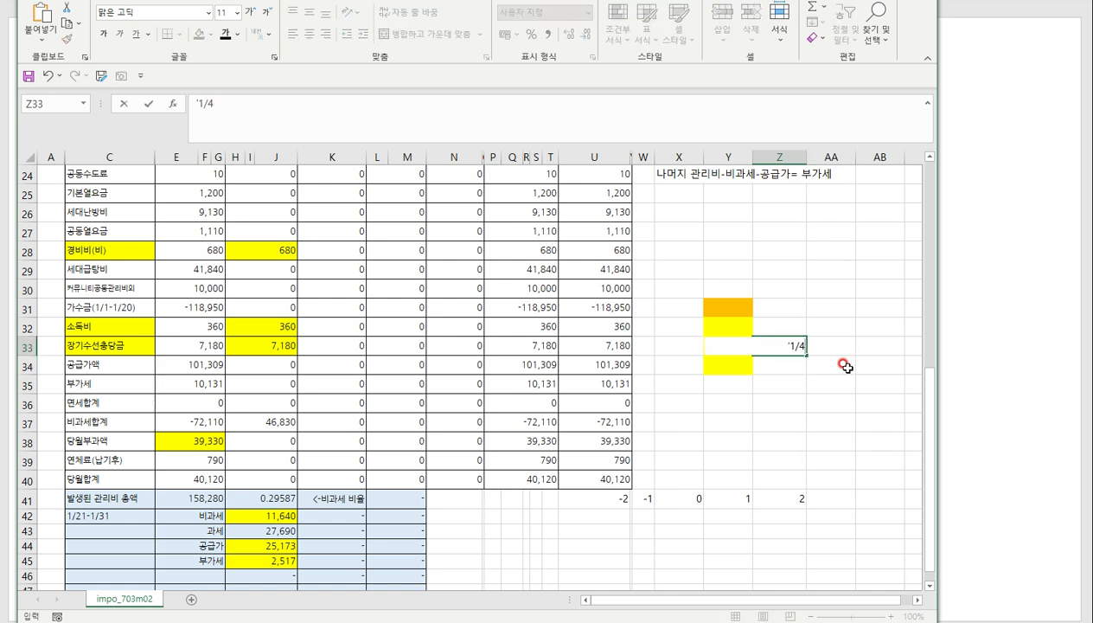
key(Return)
Step: Go through the four coloured cells Y31 to Y34 to relate them to the 1/4 label
click(728, 308)
click(729, 328)
click(731, 346)
click(732, 361)
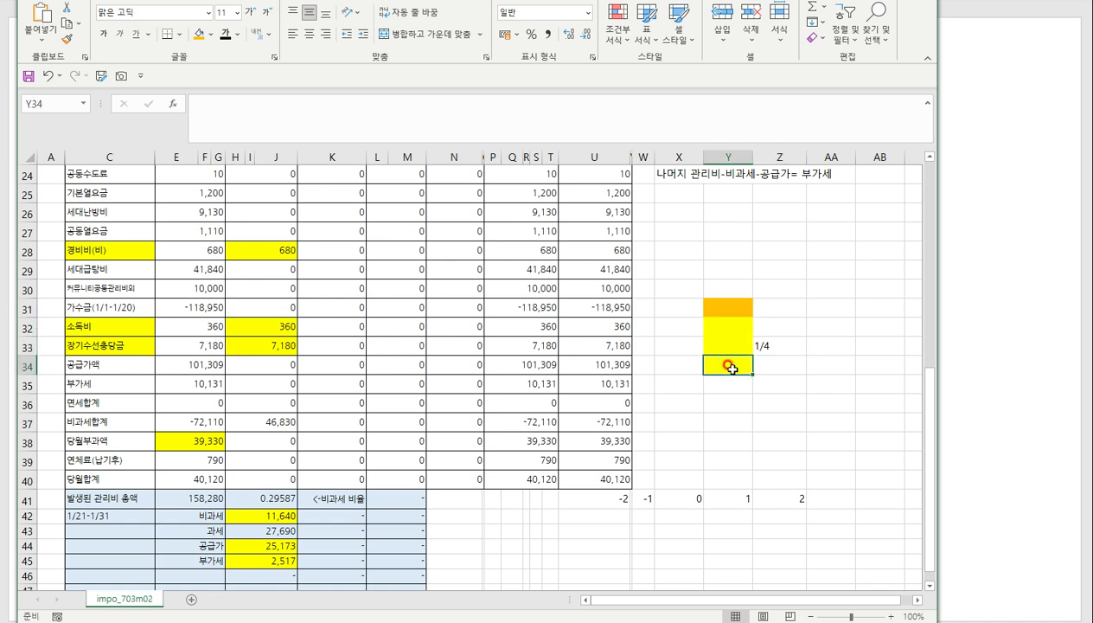
click(732, 307)
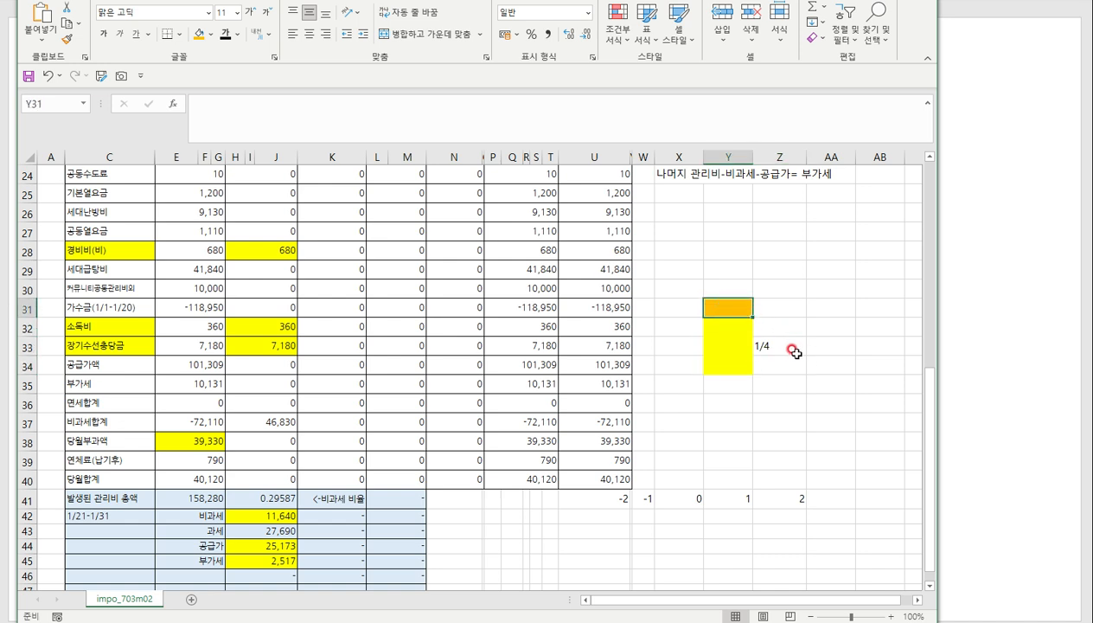
click(821, 345)
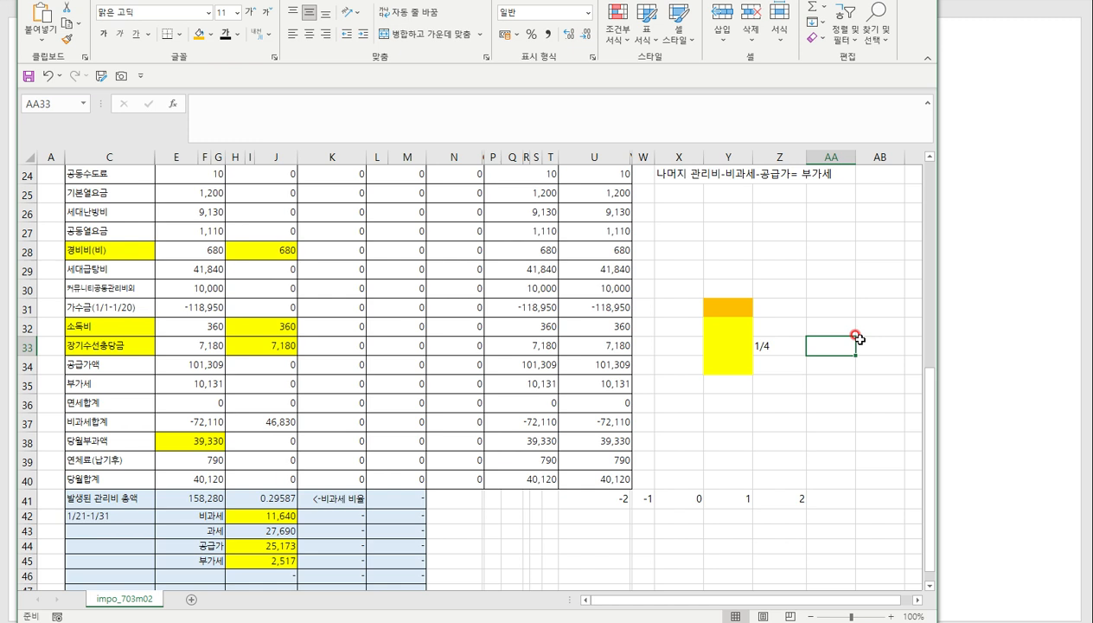
Step: Enter the formula =1/4 in cell AA33 beside the text fraction to give the ratio as a decimal
text(=1/4)
key(Return)
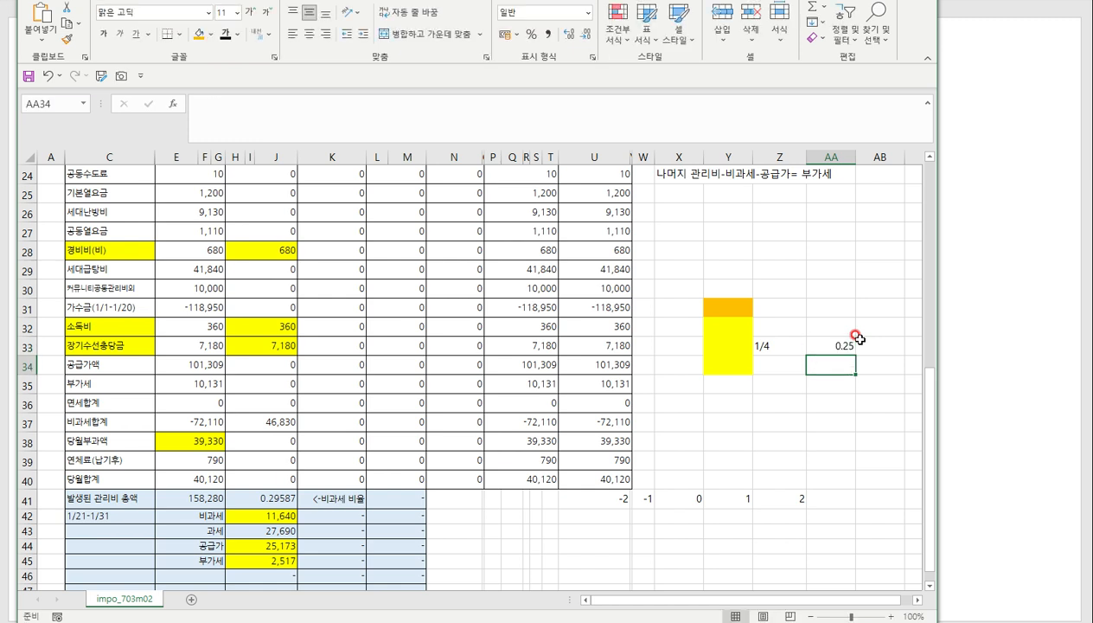
click(782, 343)
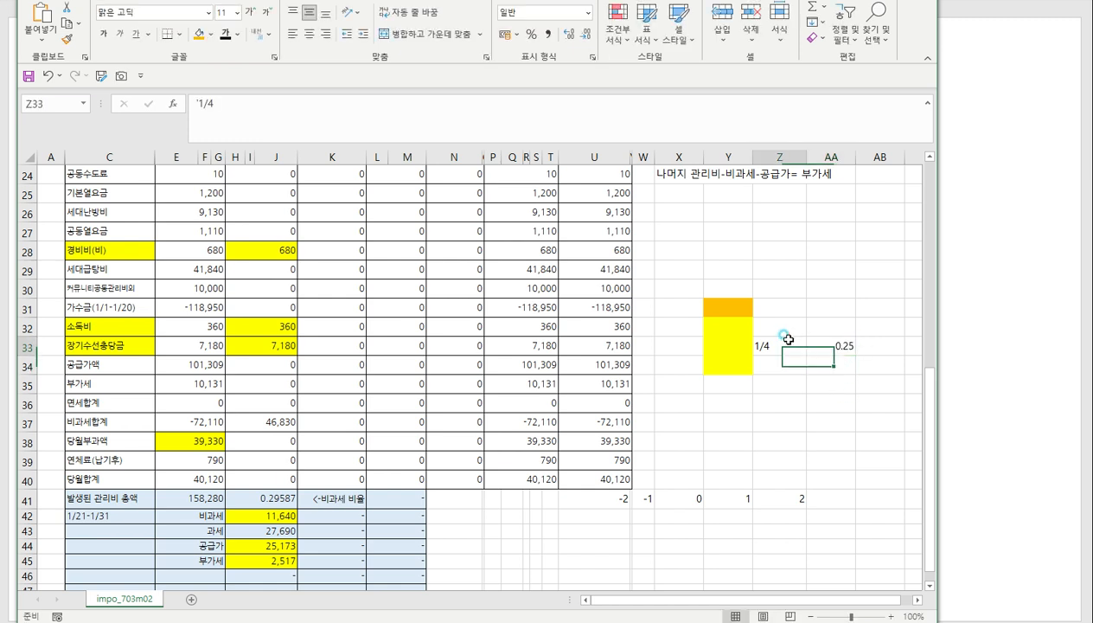
click(846, 344)
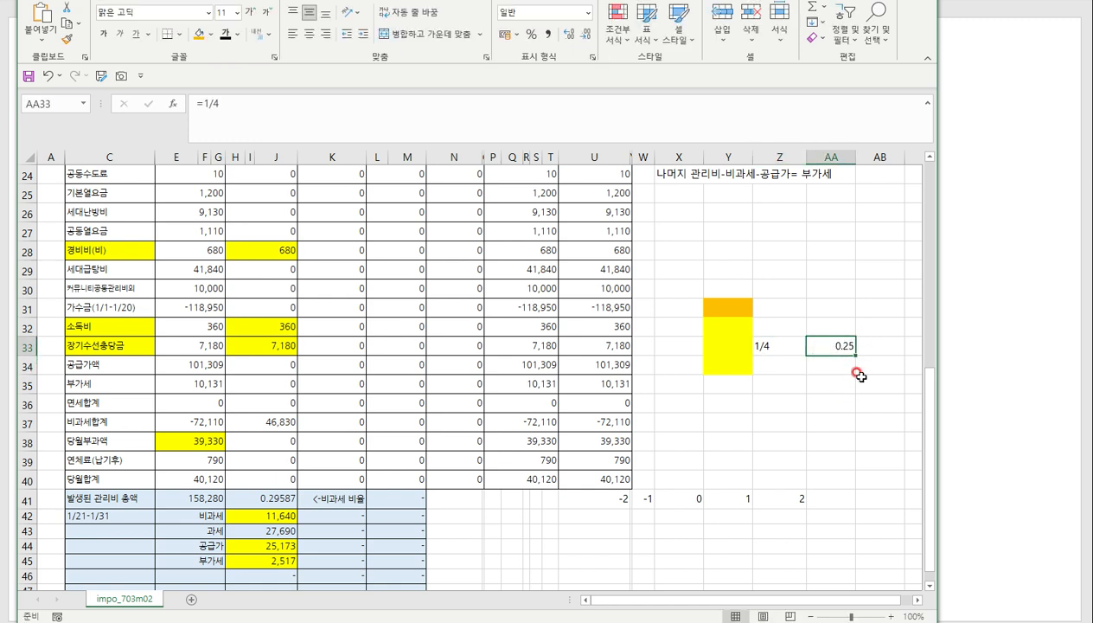
Step: Convert the decimal ratio to a percentage in cell AB33 with the formula =AA33*100
click(863, 349)
text(=)
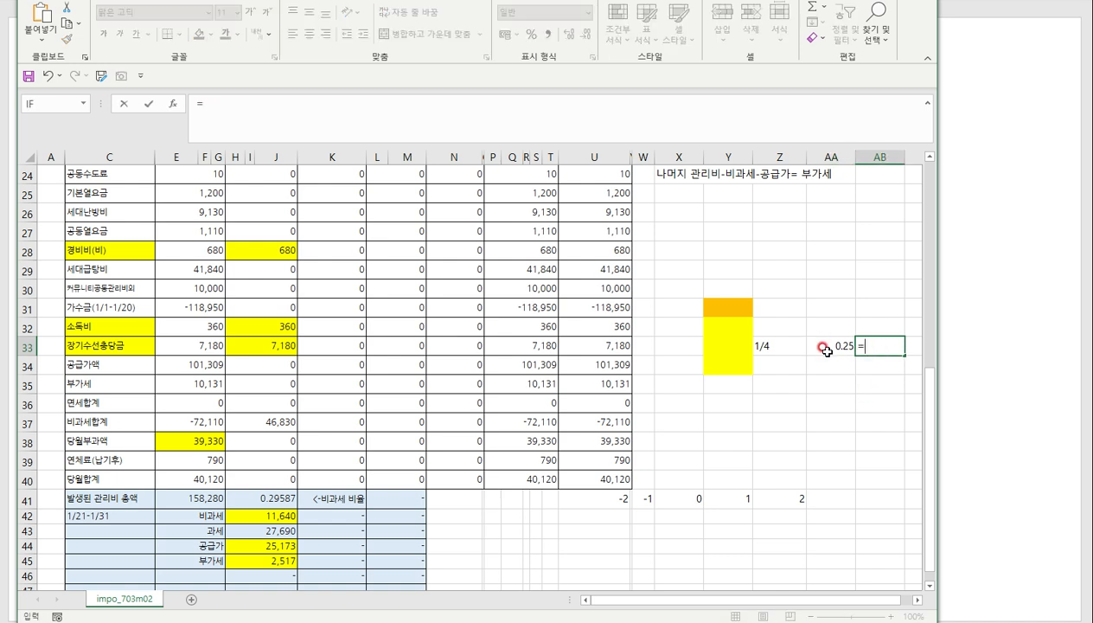
click(826, 346)
text(*100)
key(Return)
click(889, 345)
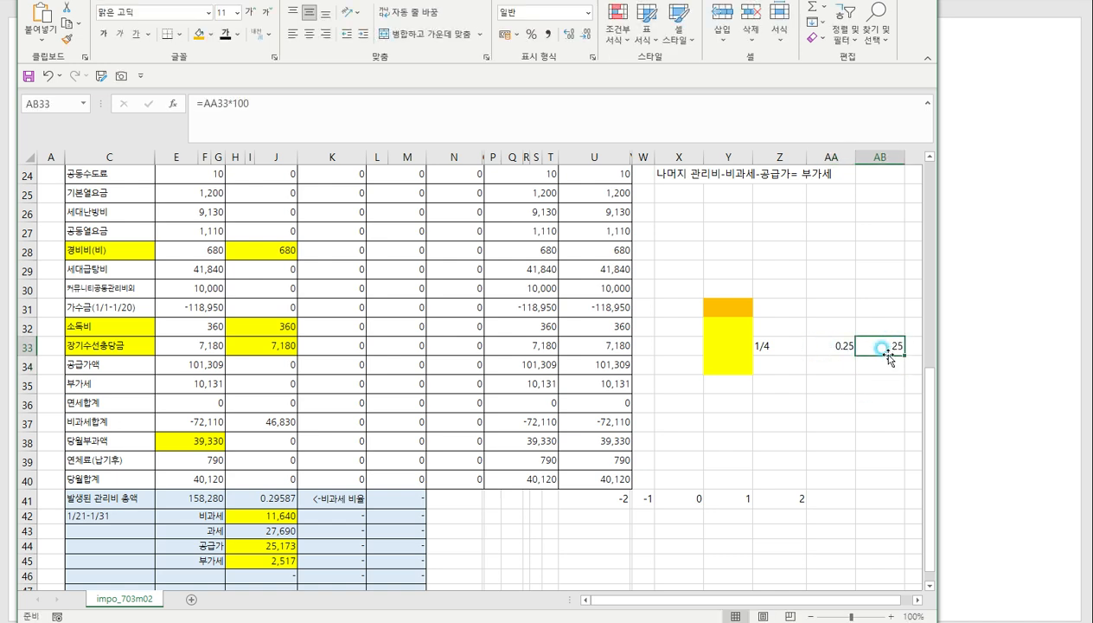
Step: Try to multiply the text fraction in Z33 by 100 in cell Z34 with the formula =Z33*100
click(770, 361)
click(779, 348)
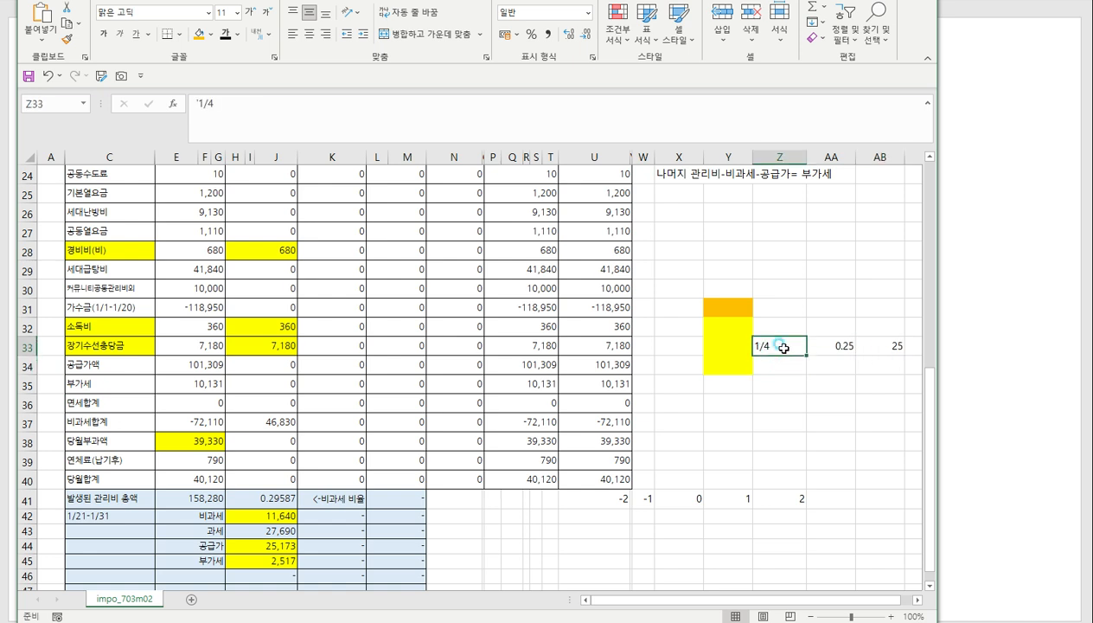
click(774, 364)
text(=)
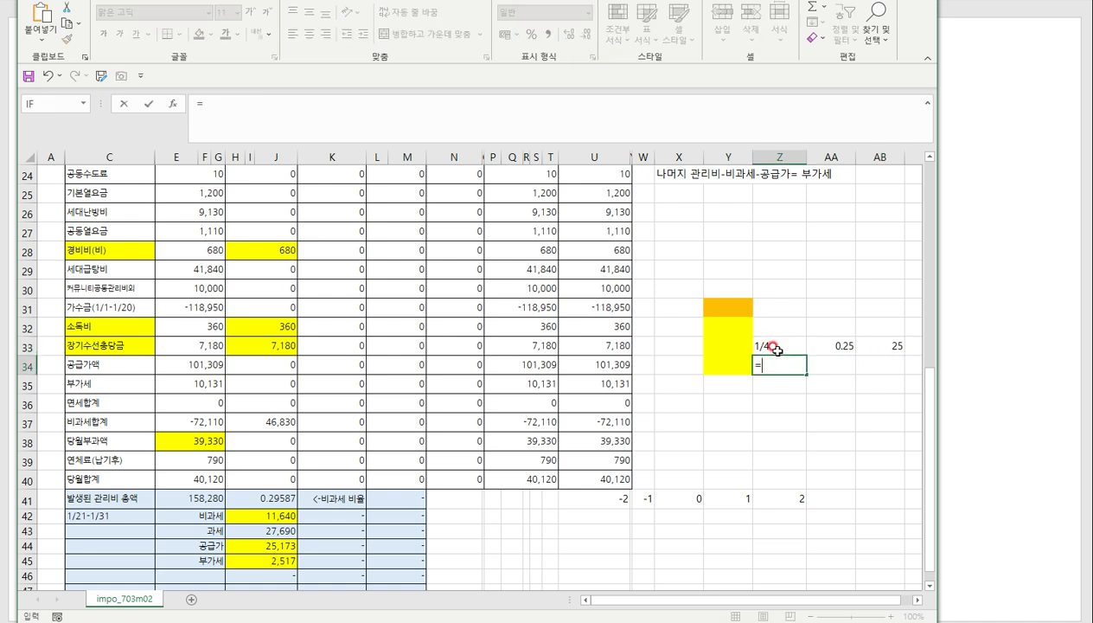
click(777, 347)
text(*100)
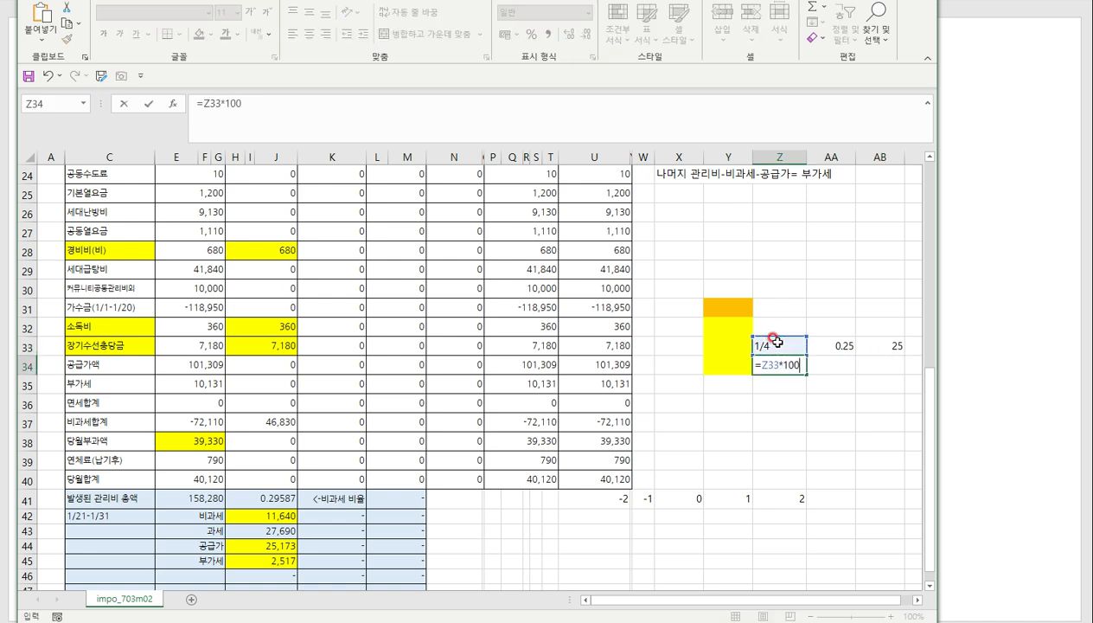
key(Return)
click(784, 362)
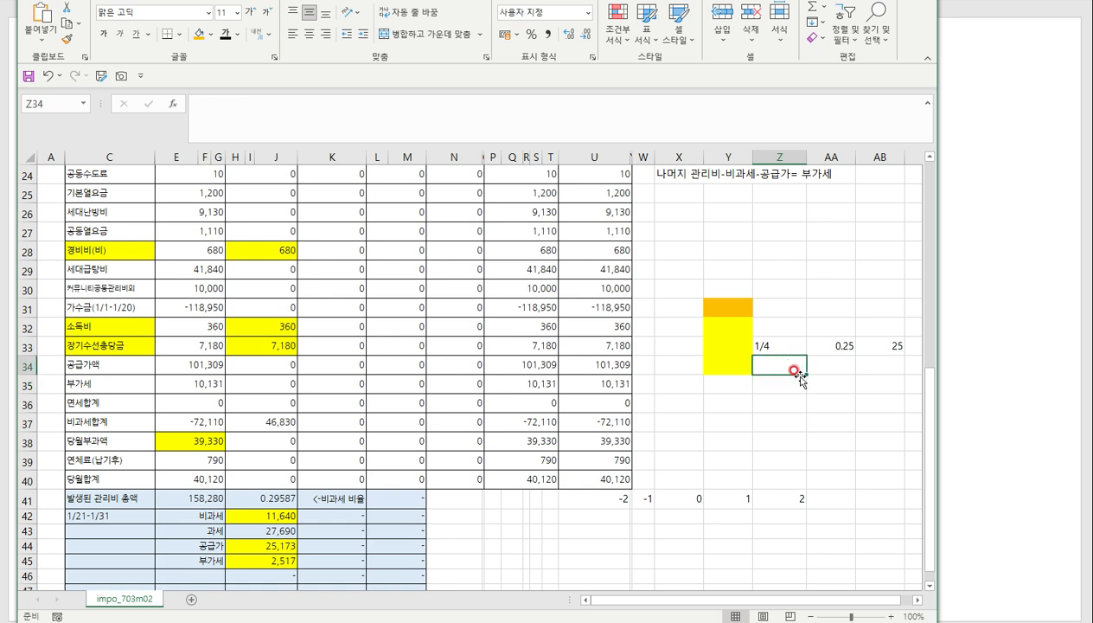
Step: Label the three values in row 33 with the headings 분수, 소수 and 백분율 in cells Z32 to AB32
click(882, 351)
click(877, 328)
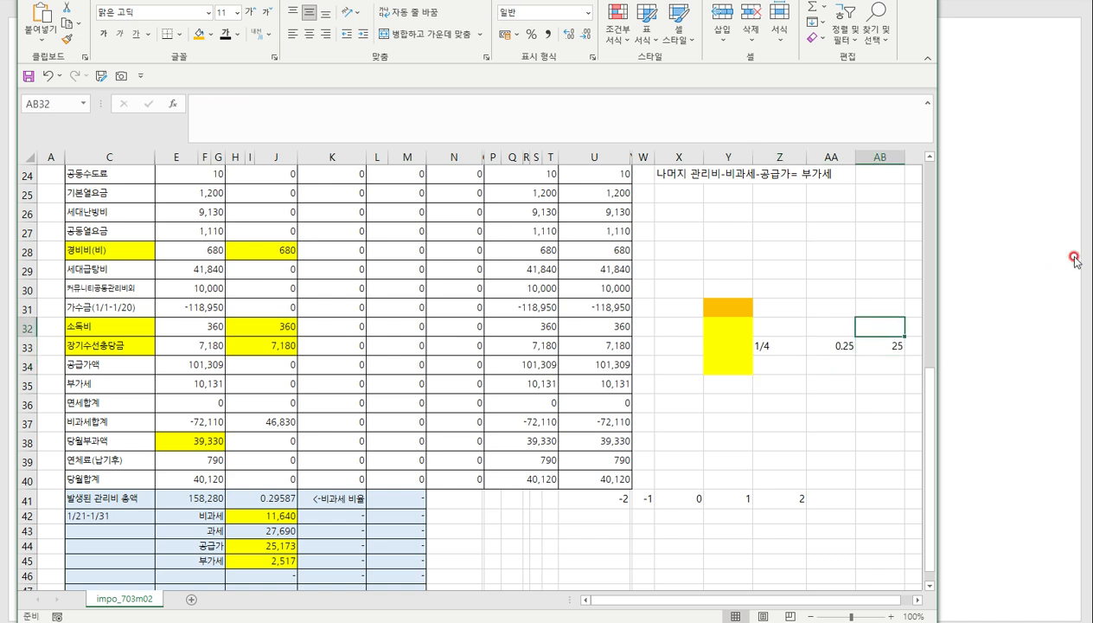
text(백분율)
key(Return)
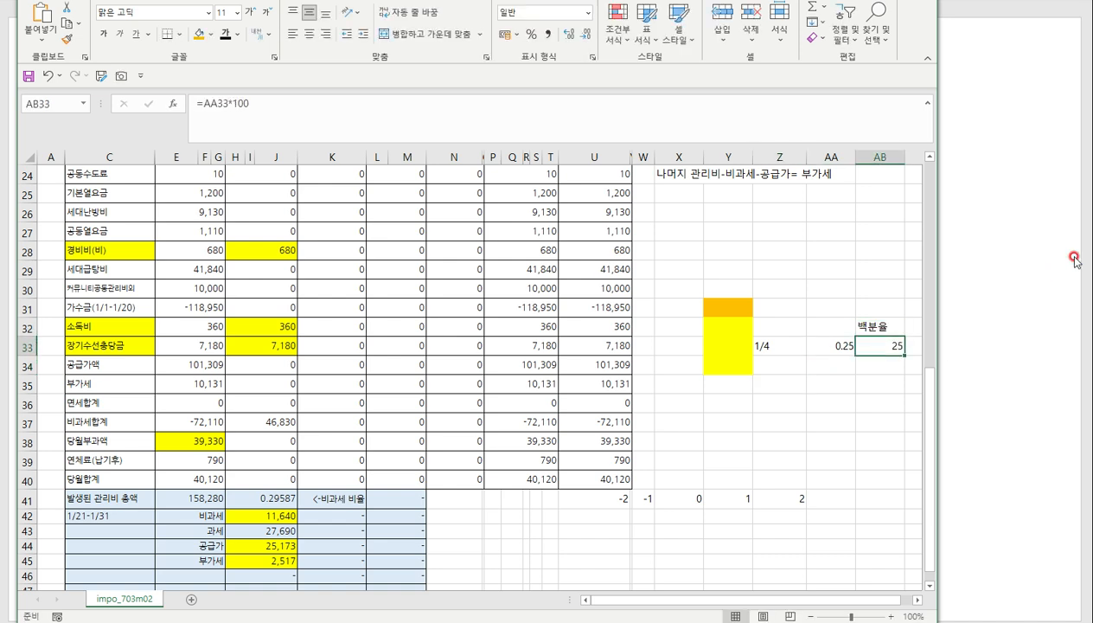
key(Left)
key(Up)
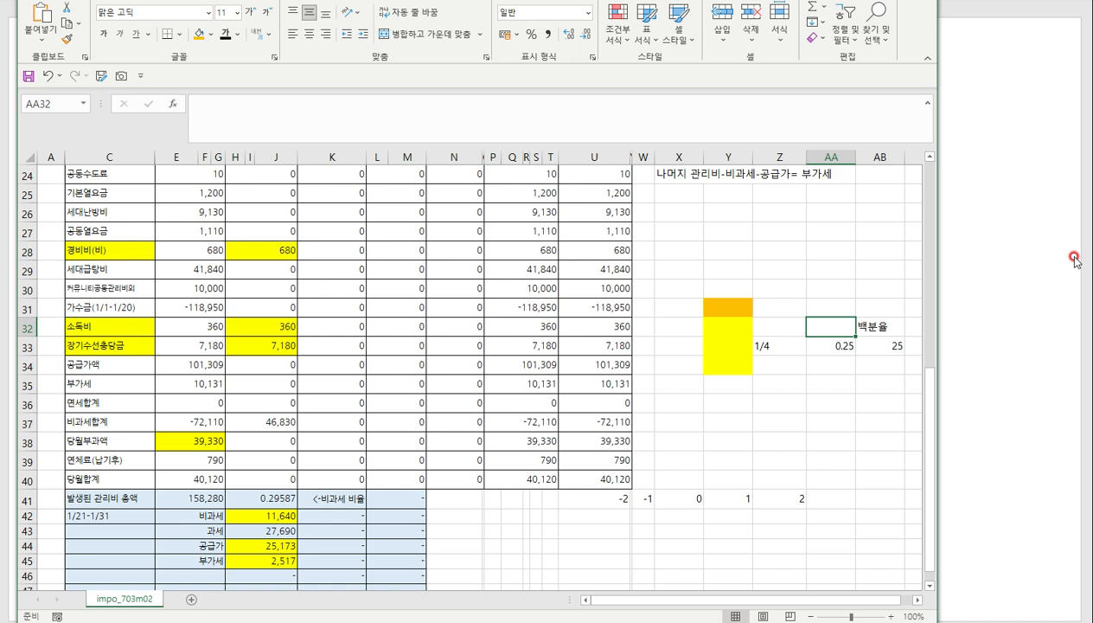
click(867, 344)
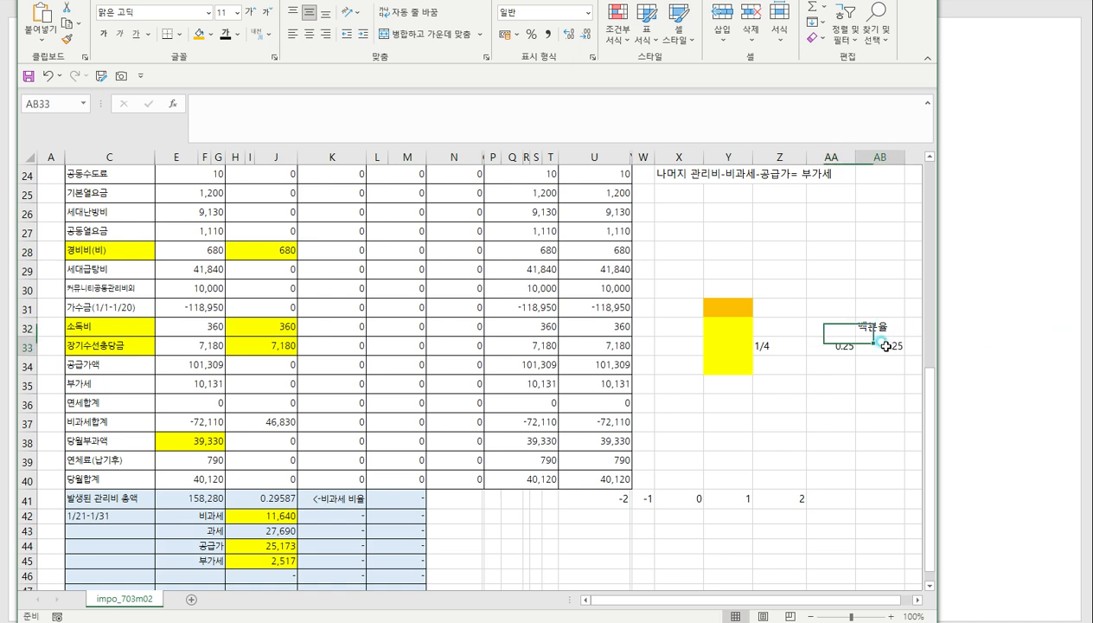
click(823, 322)
text(ㅅ)
text(소수)
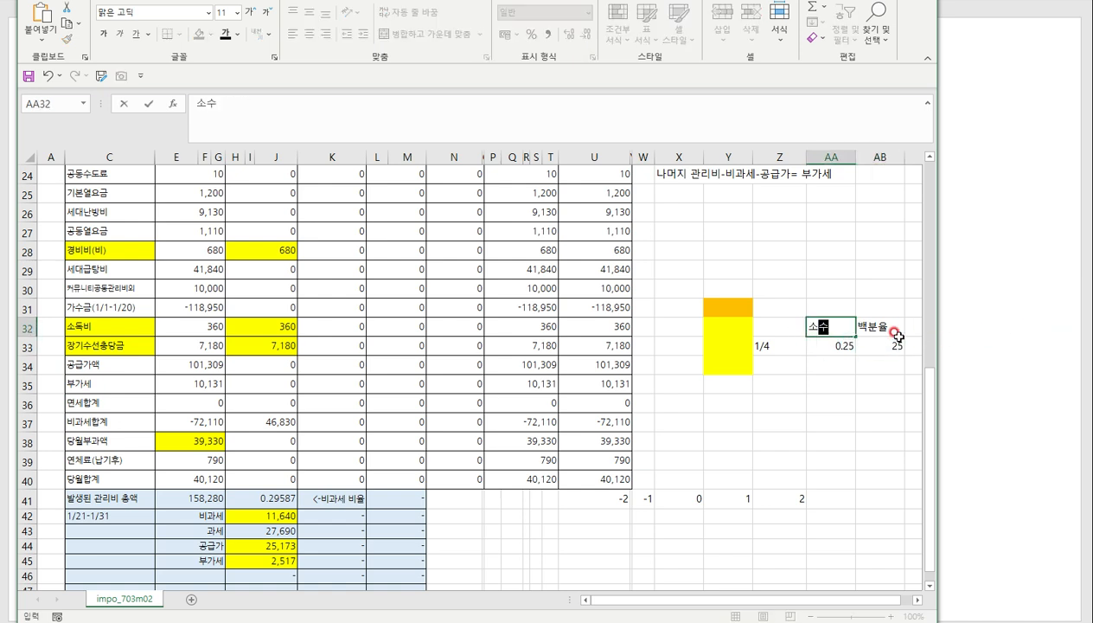
key(Left)
text(분수)
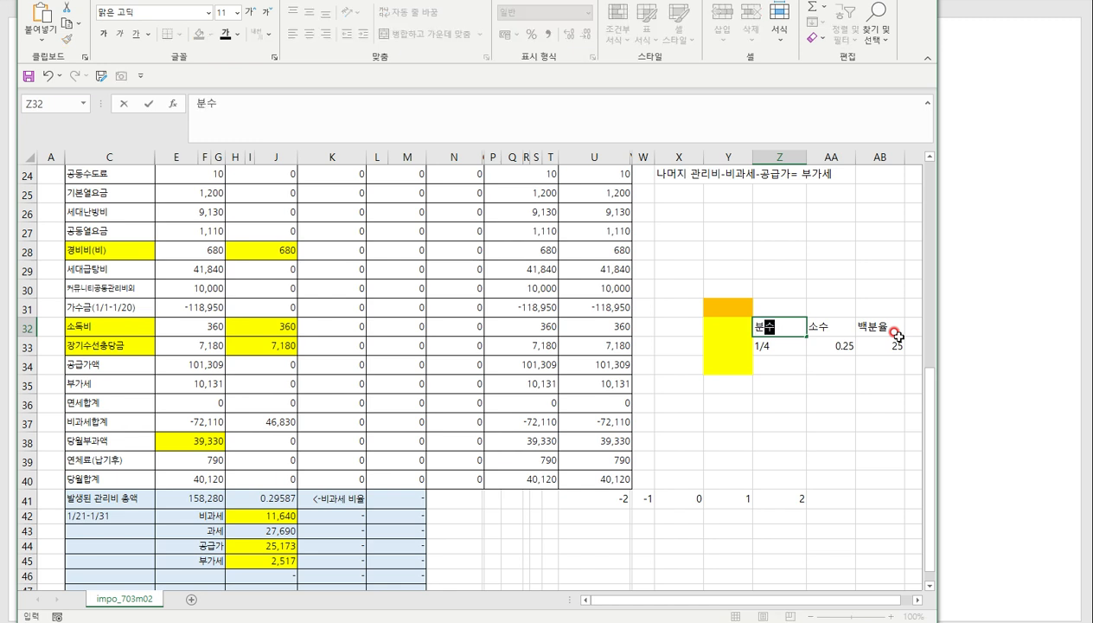
Step: Add the heading 비율 in cells Z31, AA31 and AB31 above the three ratio labels
key(Up)
text(비율)
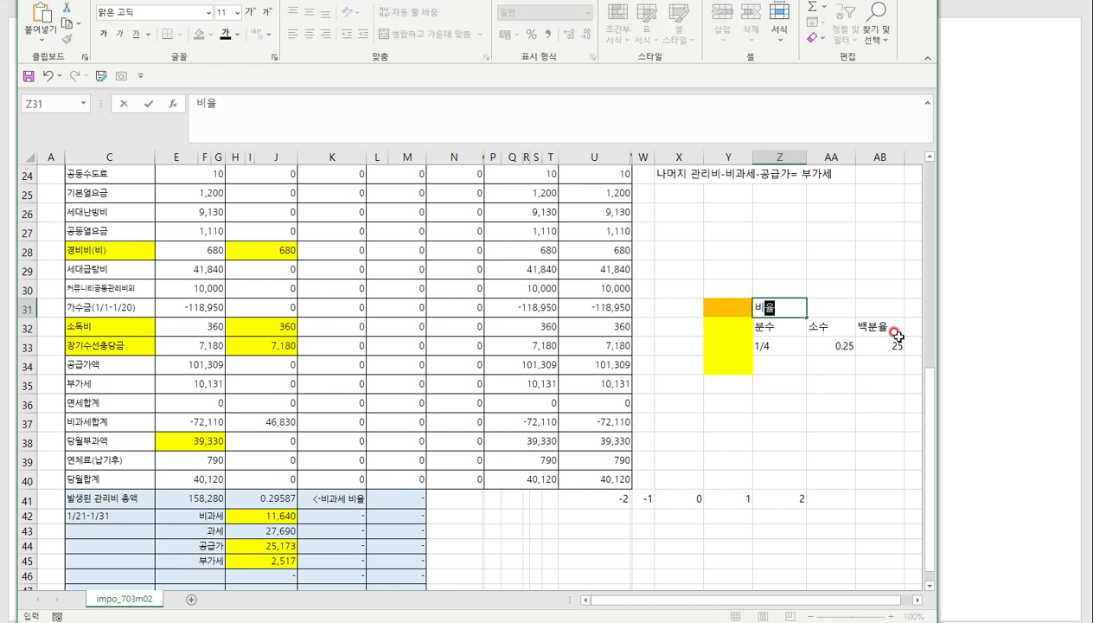
key(Right)
text(비율)
key(Right)
text(비유율)
key(Return)
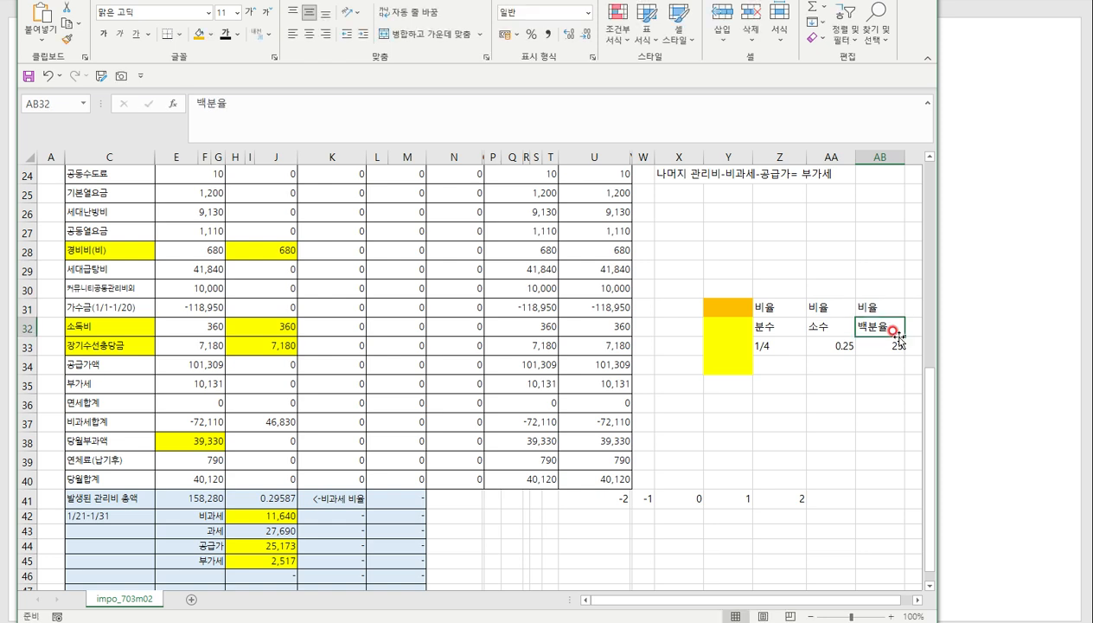
key(Return)
key(Return)
Step: Relate the ratio block Z31:AB33 to the non-taxable ratio in H41, examining its source cells H37 and E41
drag(755, 307, 868, 358)
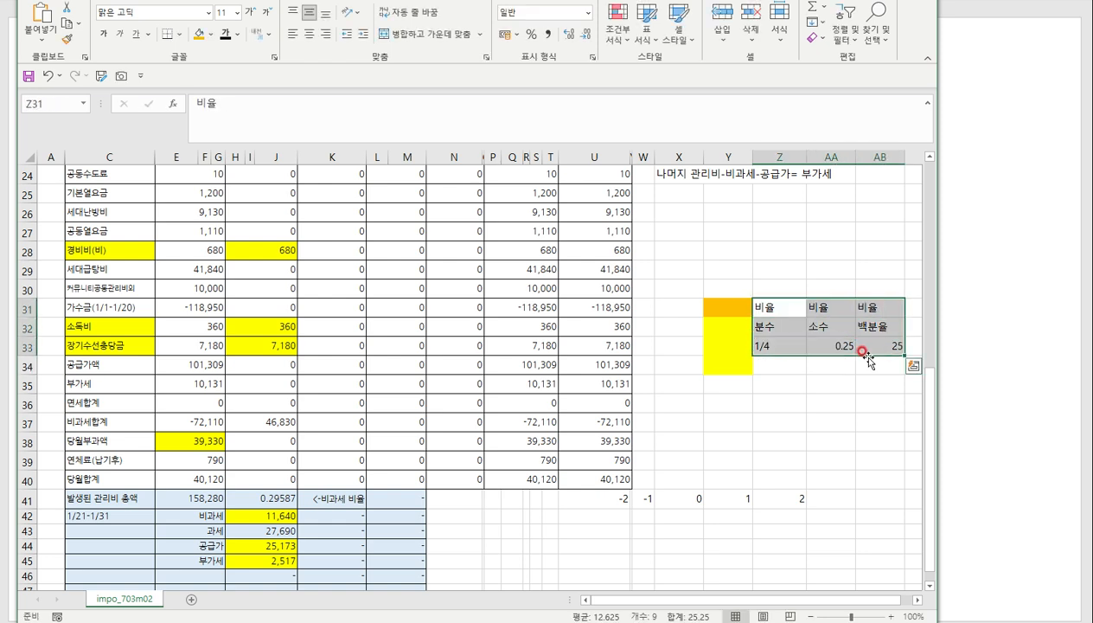
click(271, 499)
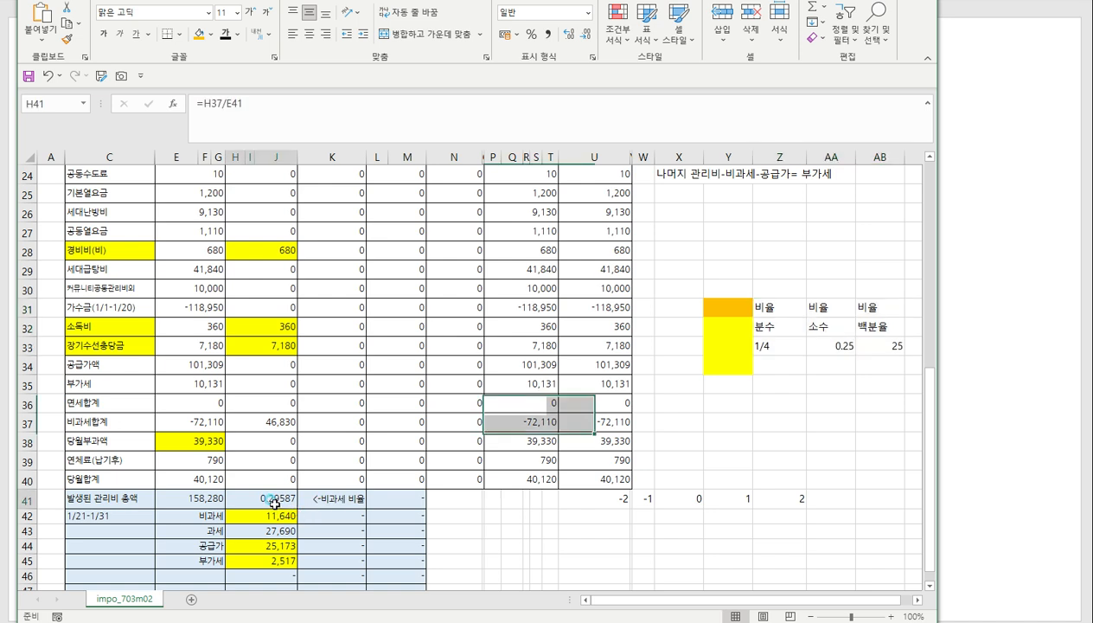
click(104, 497)
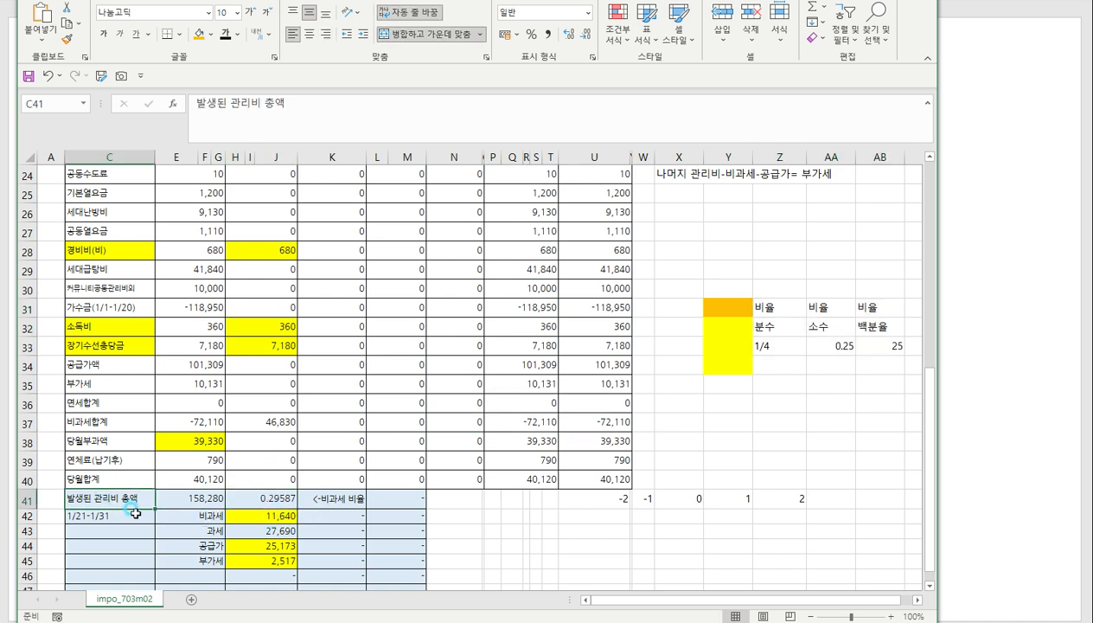
click(194, 497)
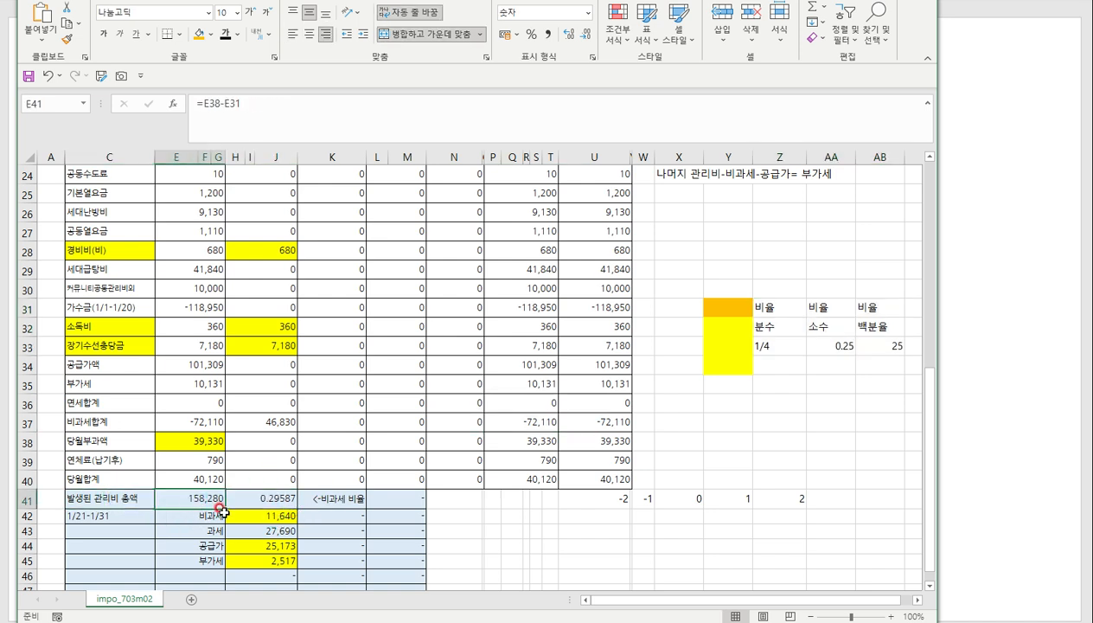
click(270, 419)
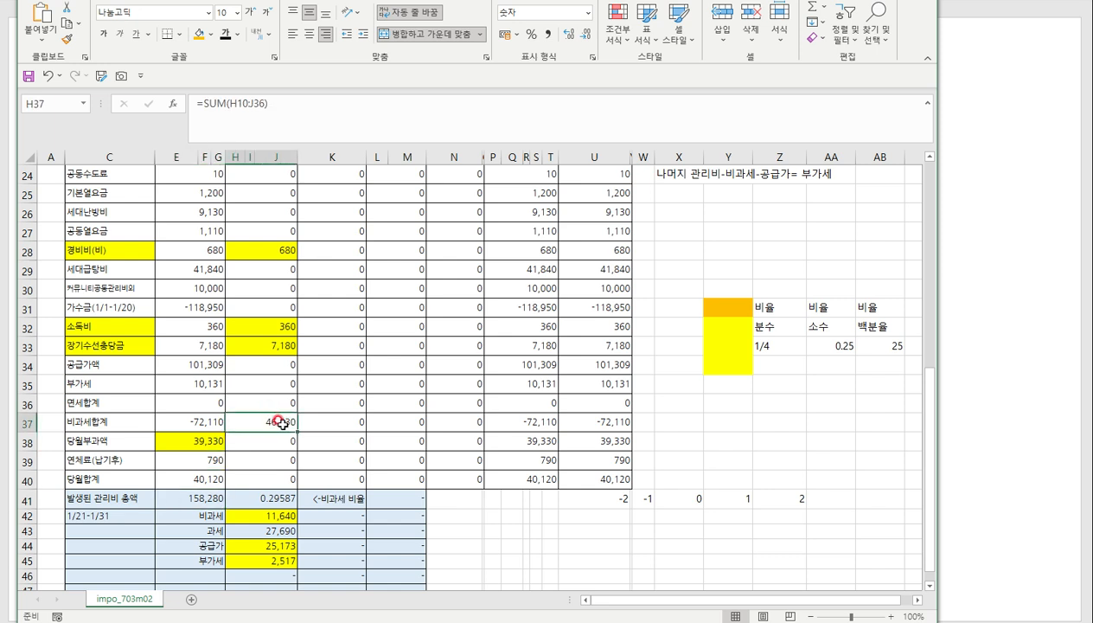
click(282, 497)
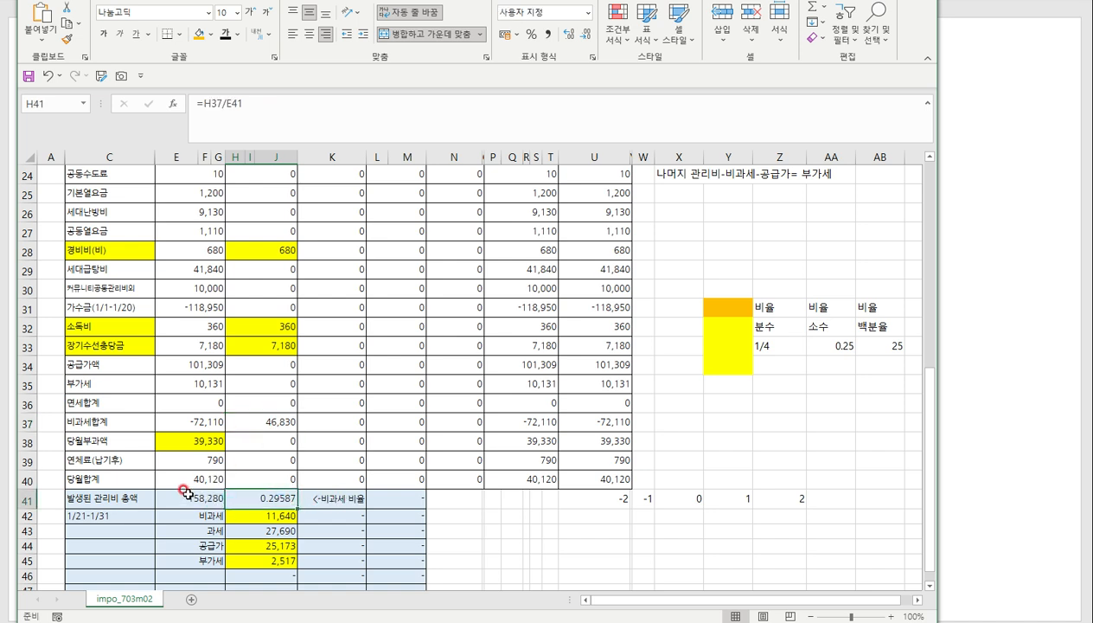
click(252, 421)
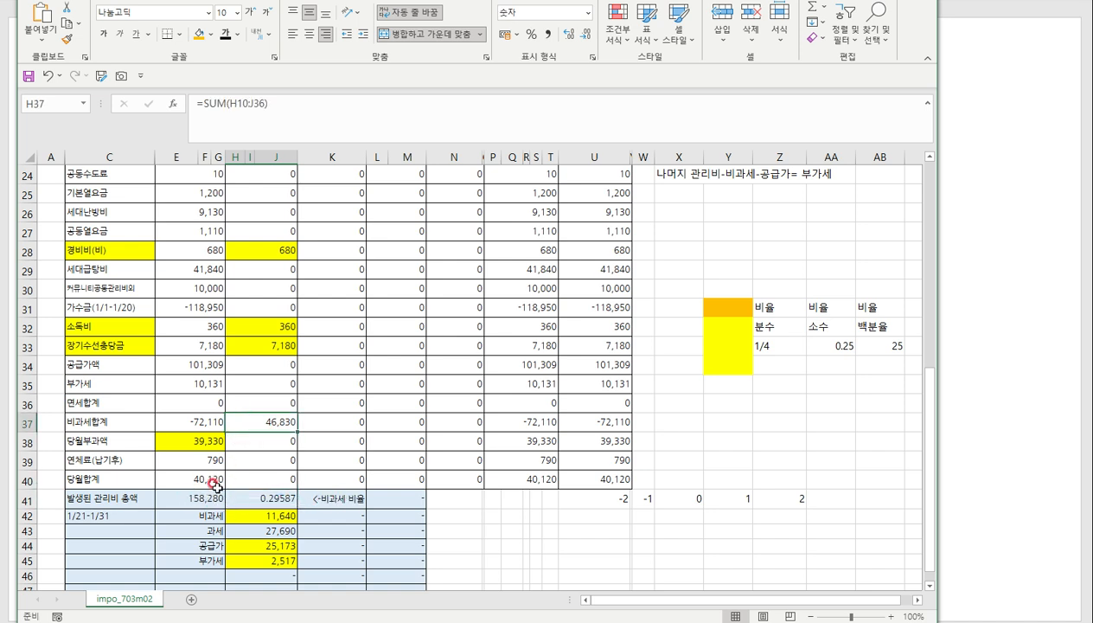
click(207, 498)
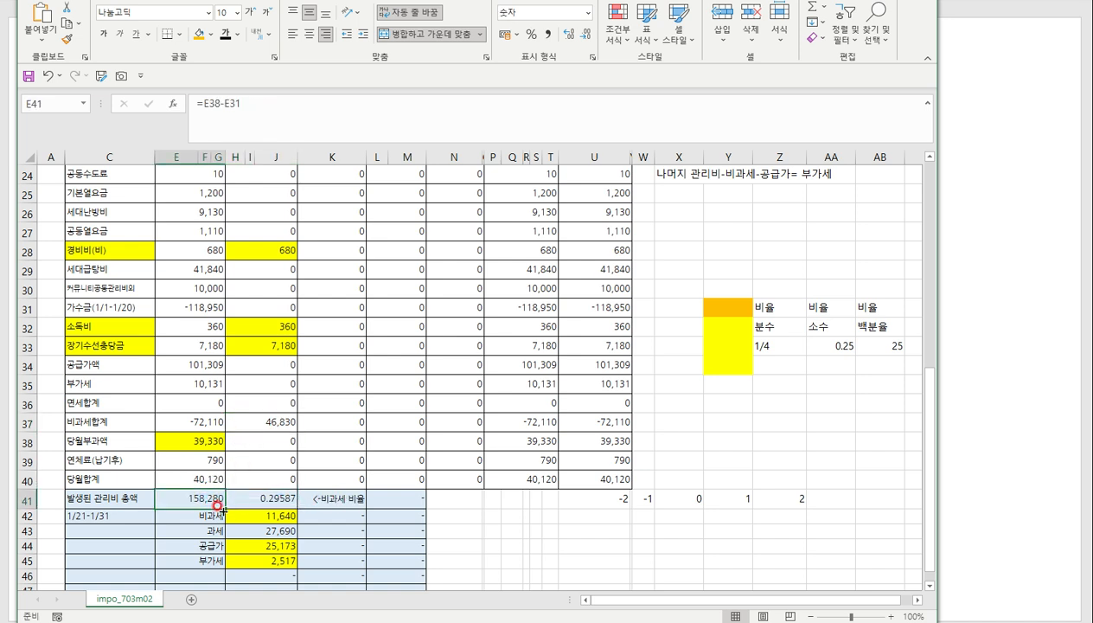
click(250, 500)
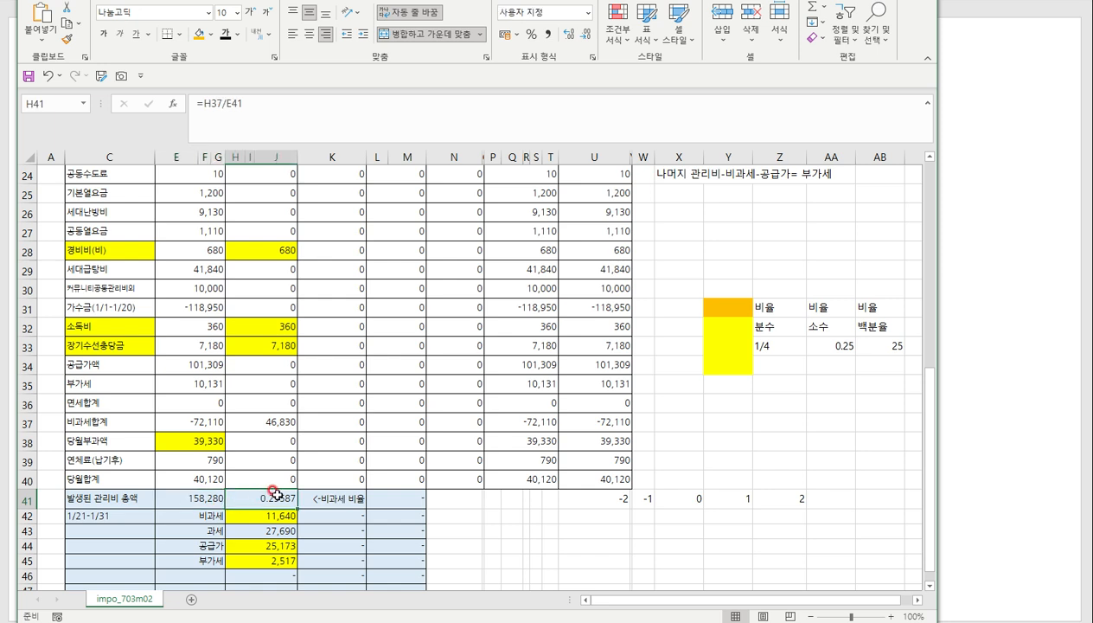
double_click(273, 489)
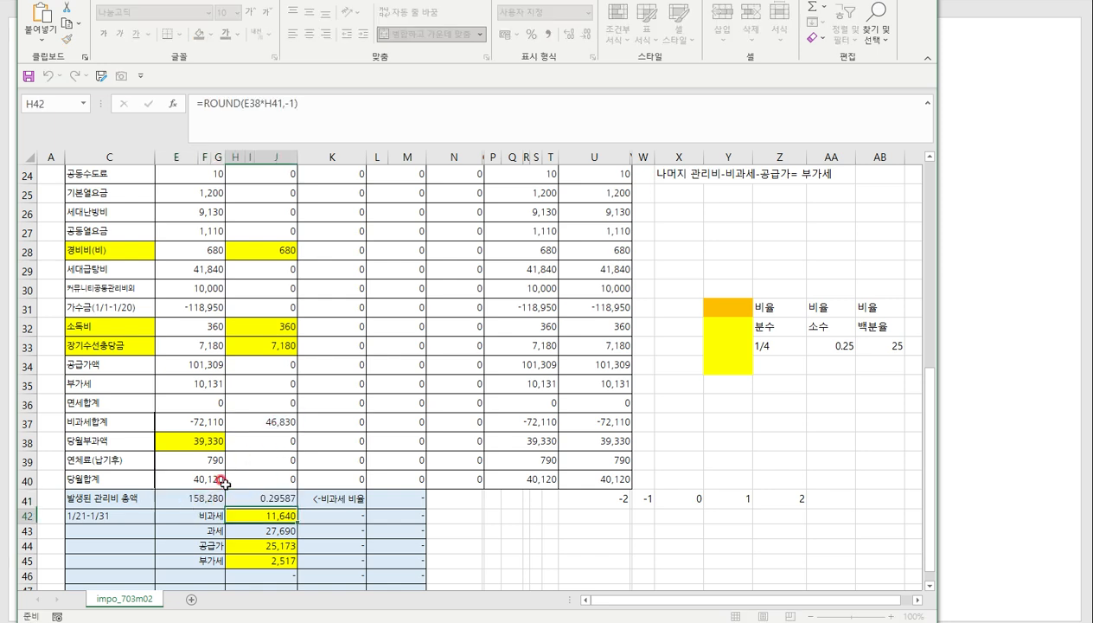
key(Return)
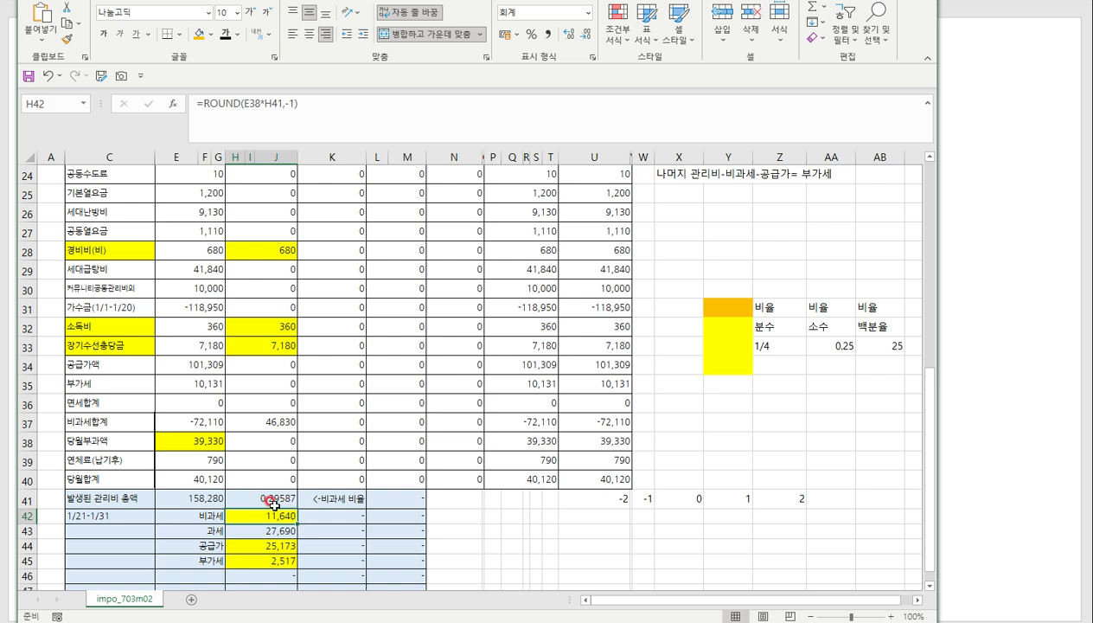
Step: Show the non-taxable ratio in H41 without decimals and extend it back to five decimal places
click(290, 501)
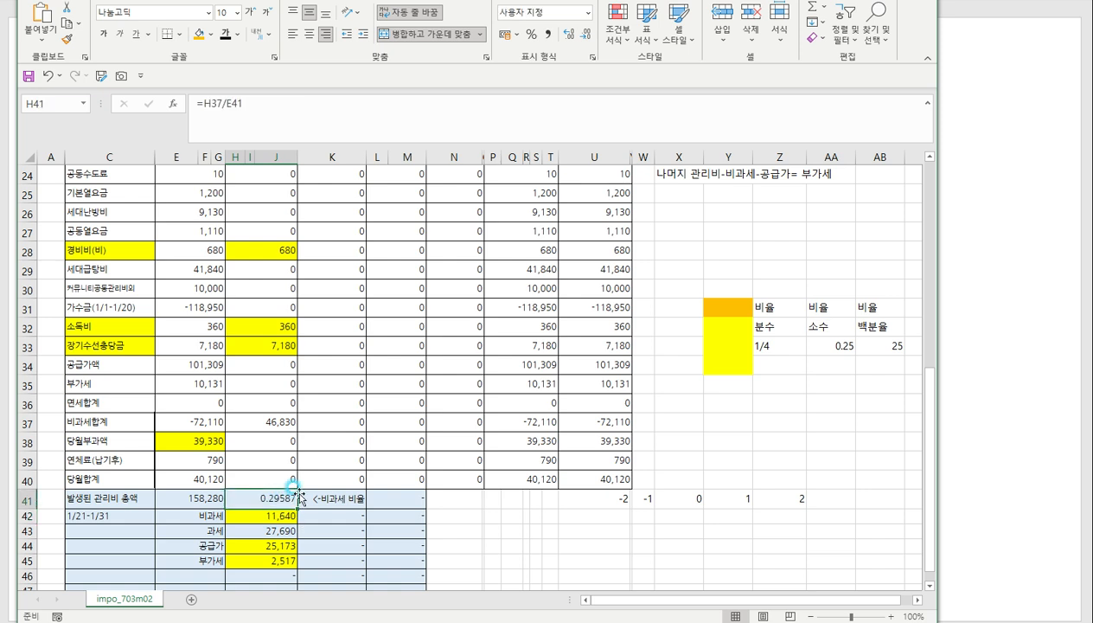
click(585, 34)
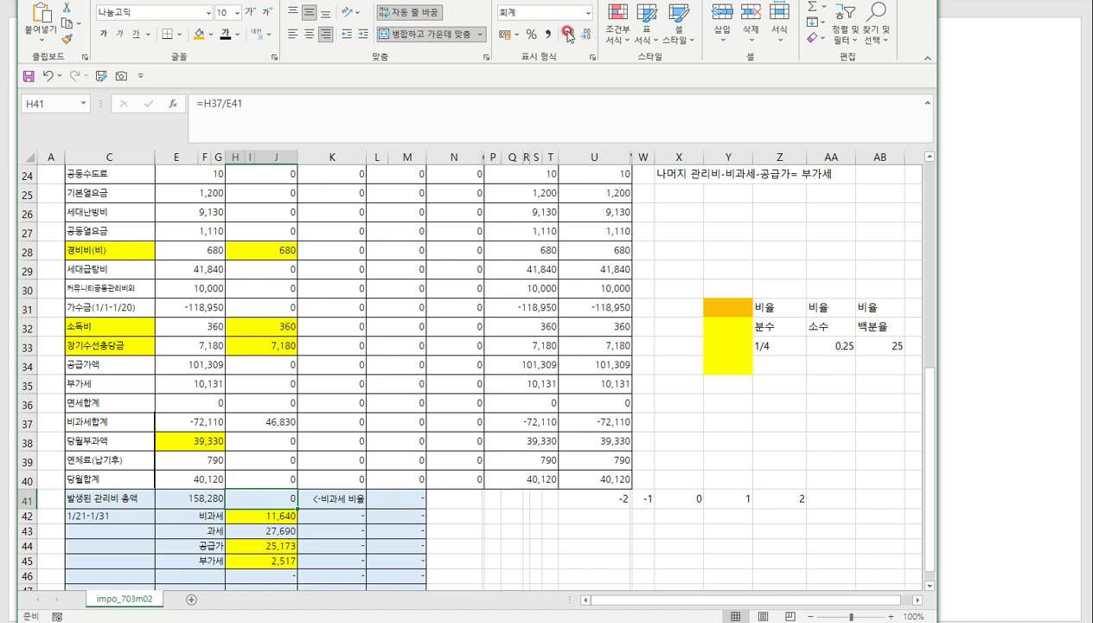
click(567, 35)
click(567, 34)
click(566, 34)
click(566, 34)
click(566, 34)
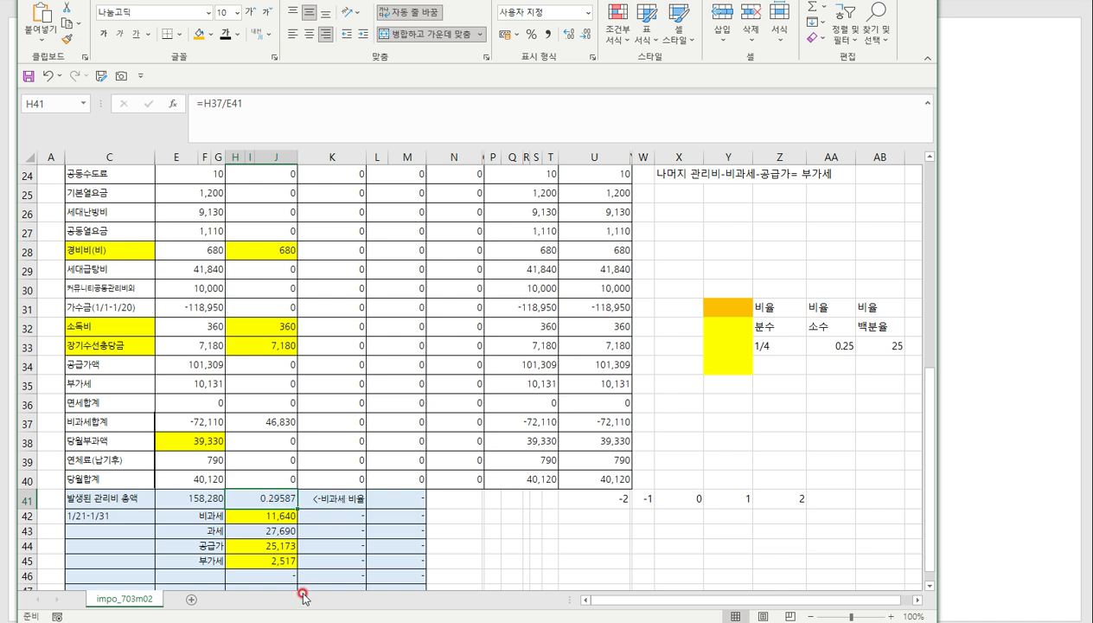
Step: Examine how the non-taxable amount in H42 is calculated from the monthly charge in E38 and the ratio in H41
click(256, 512)
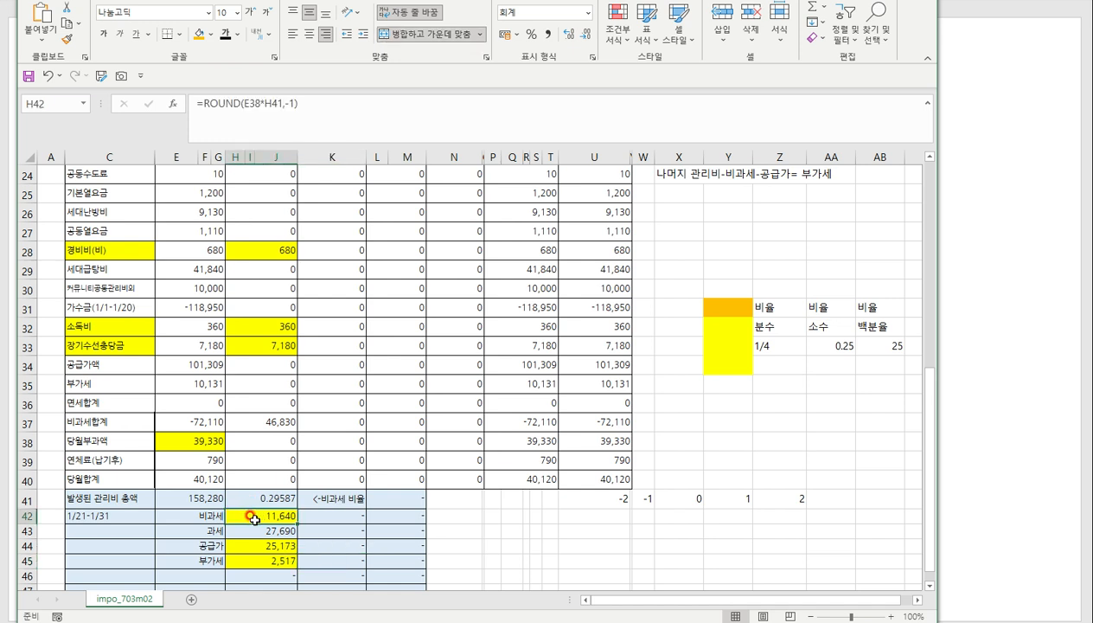
click(194, 438)
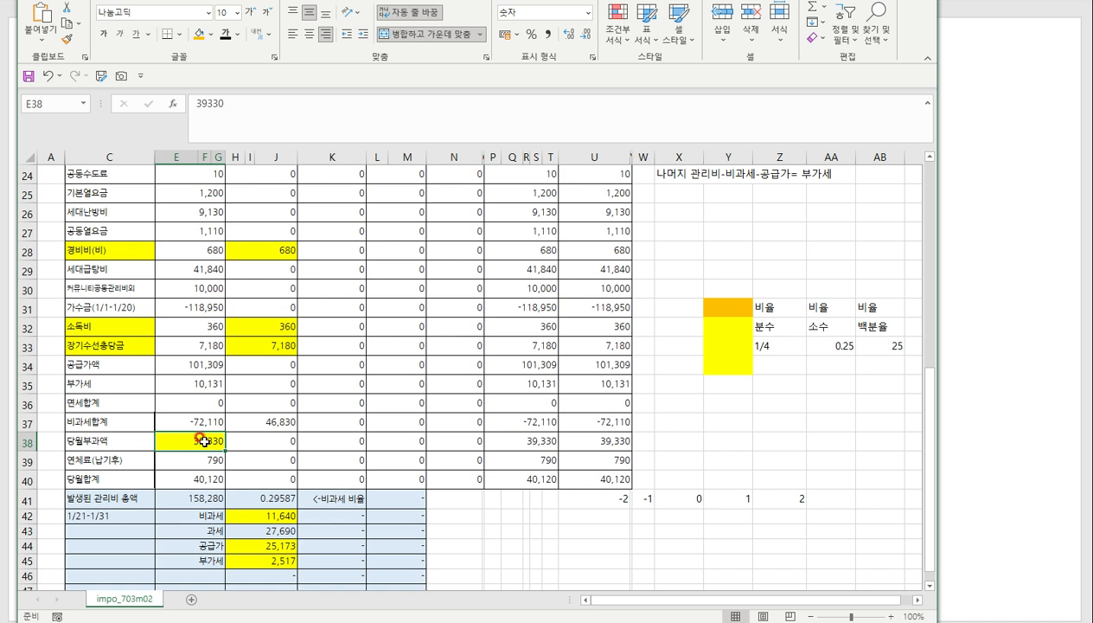
click(257, 490)
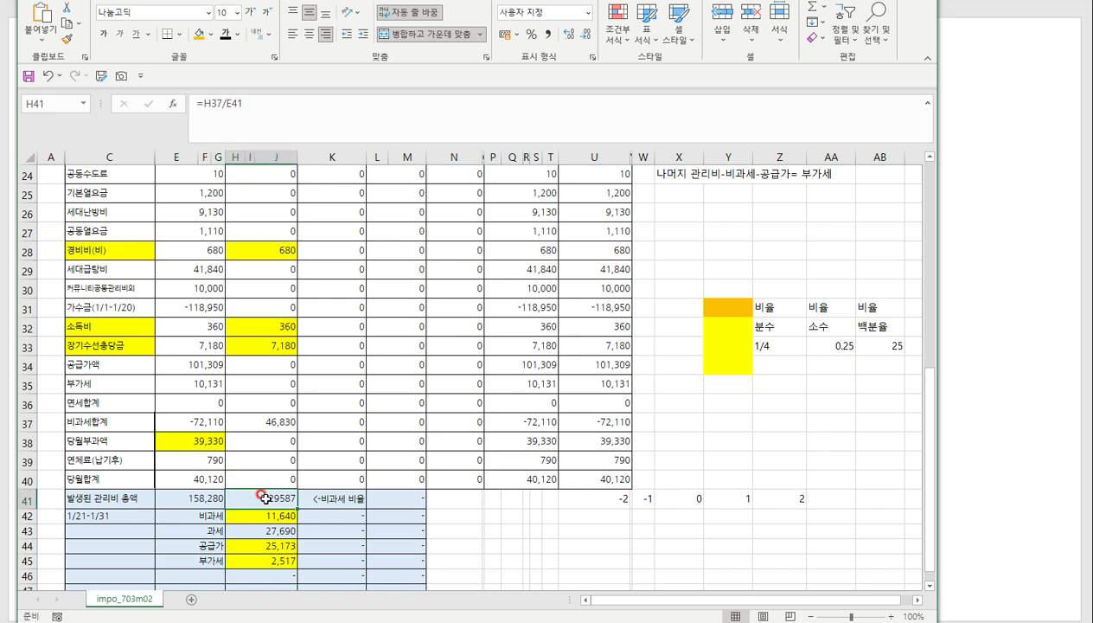
click(268, 516)
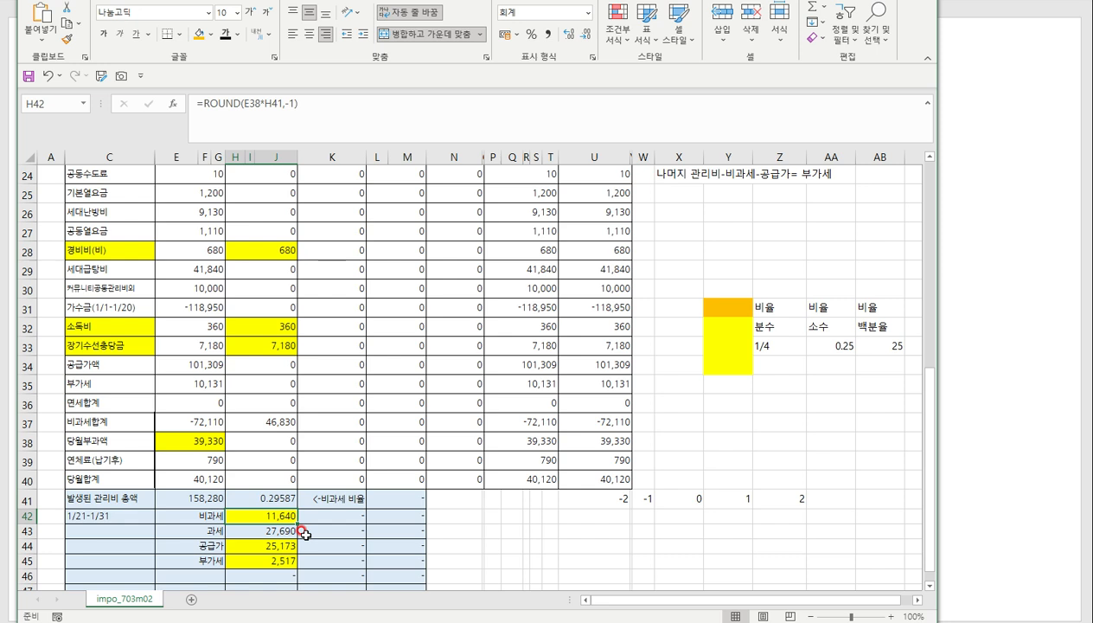
Step: Review the non-taxable amount in H42 for the 1/21-1/31 period against the monthly charge in E38 and the ratio in H41
click(89, 512)
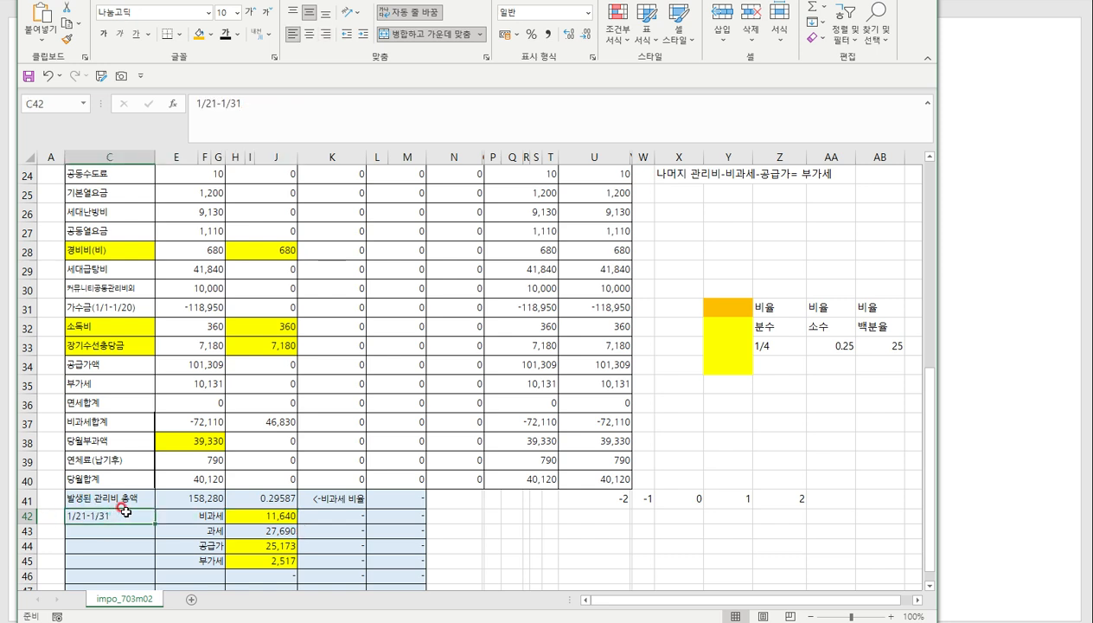
click(275, 514)
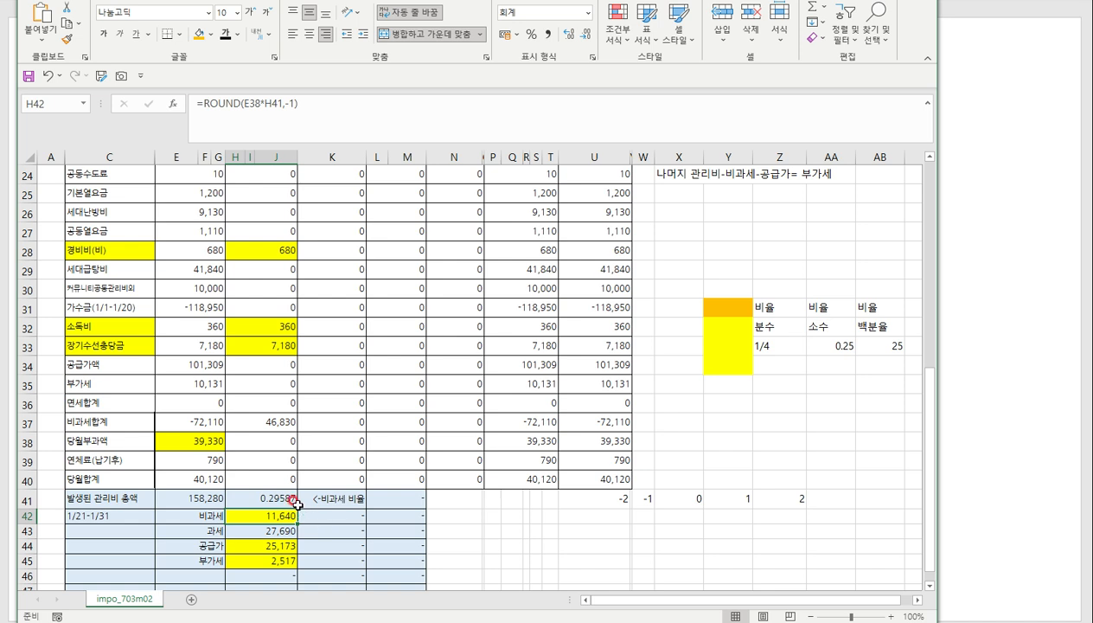
click(269, 494)
click(192, 443)
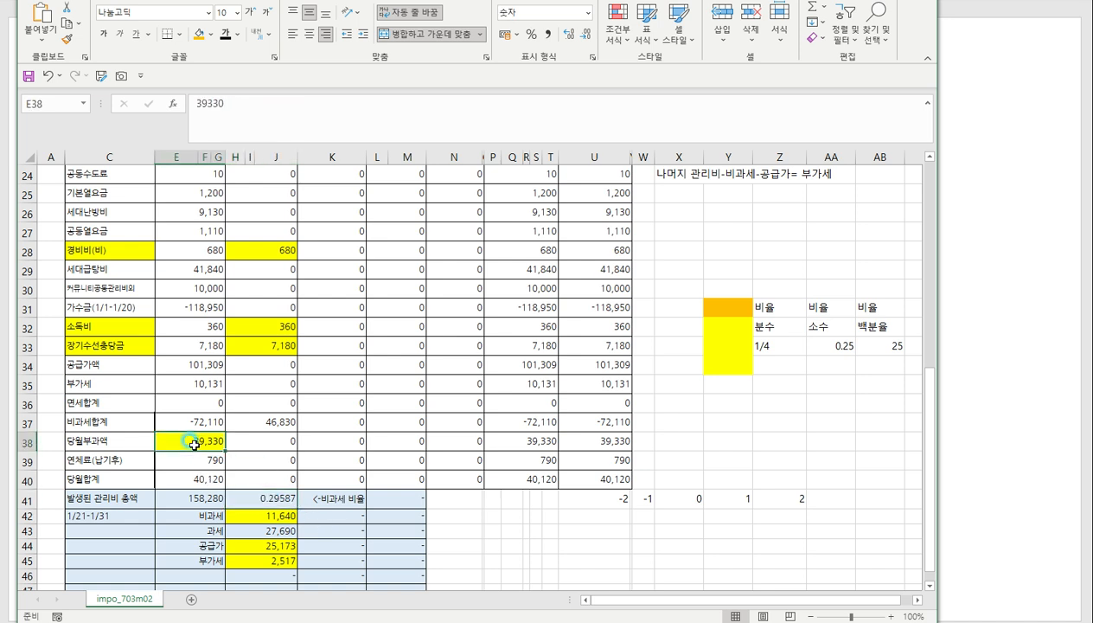
click(271, 499)
click(277, 515)
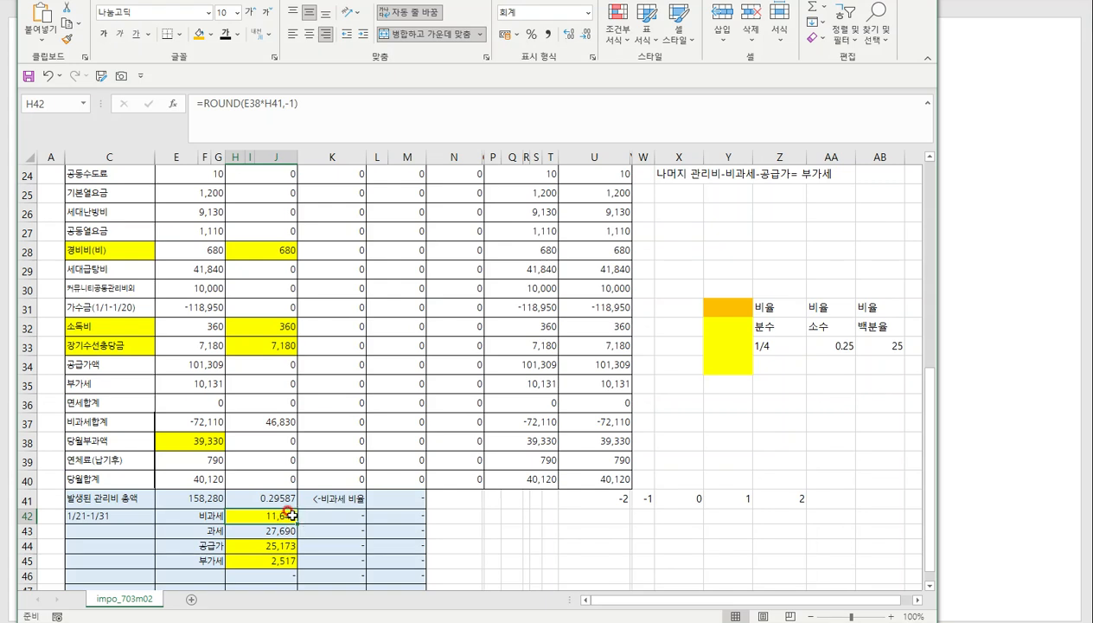
click(212, 443)
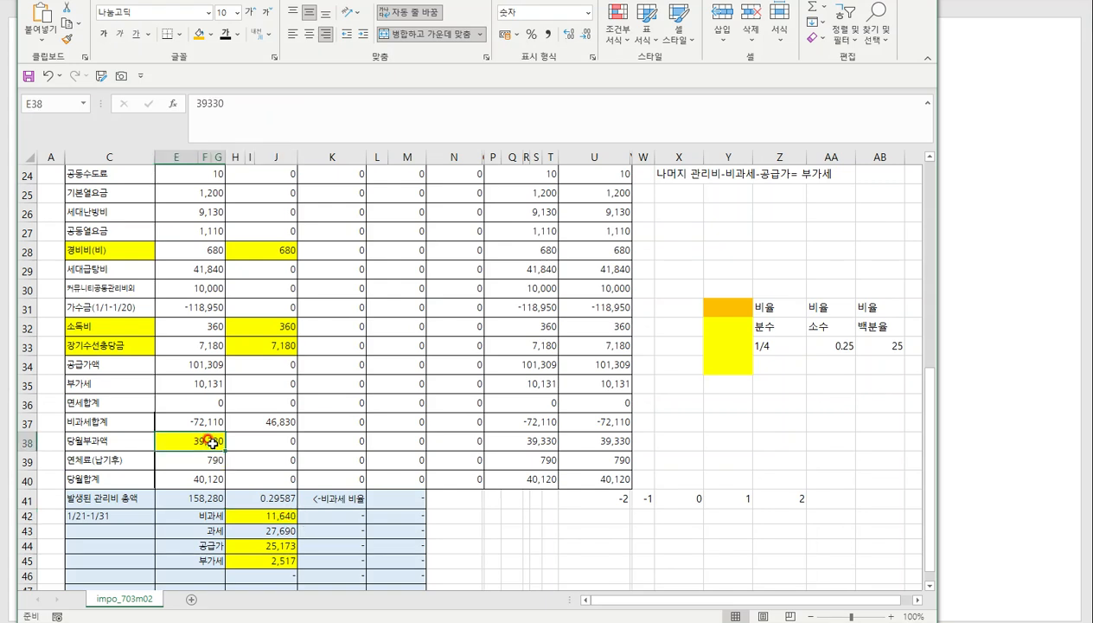
click(268, 515)
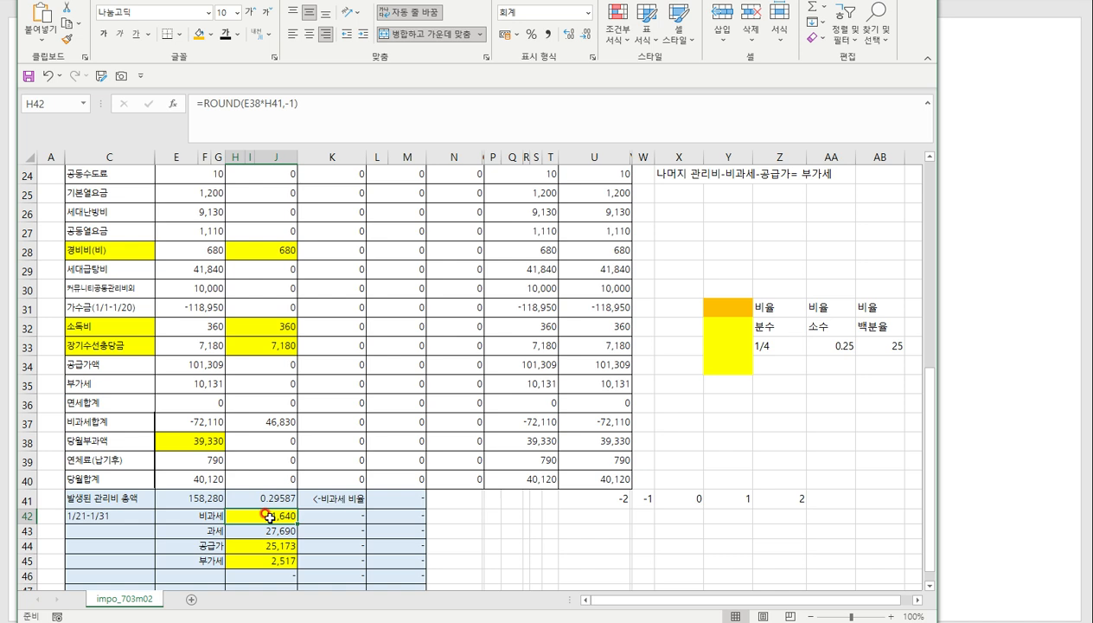
Step: Examine how the taxable amount in H43 is derived from the monthly charge in E38 and the non-taxable amount in H42
click(265, 530)
double_click(266, 530)
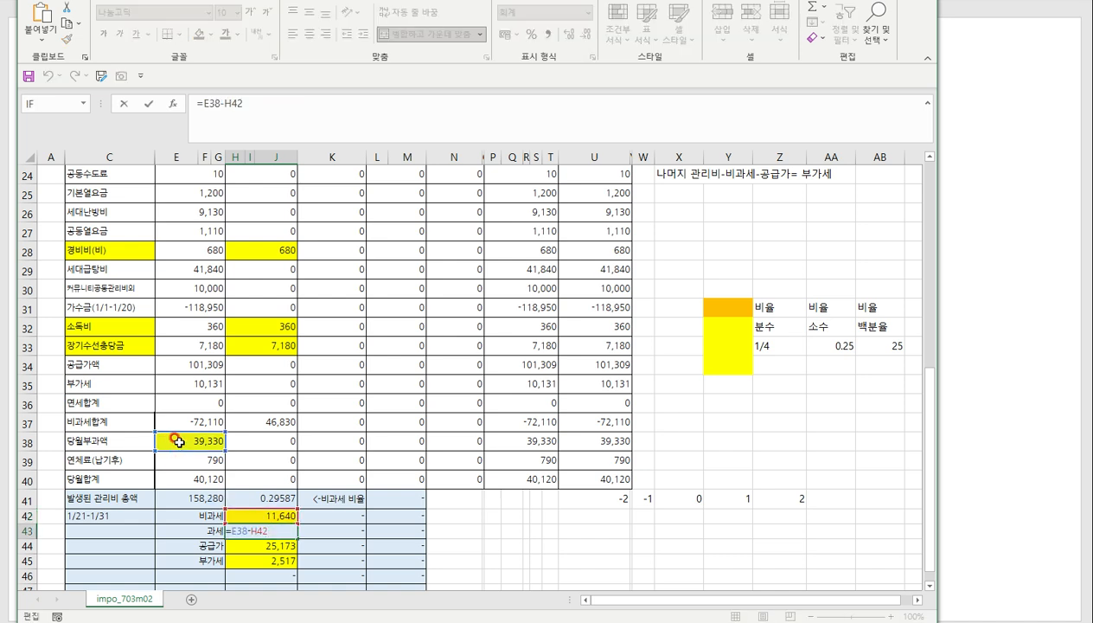
key(Return)
click(292, 529)
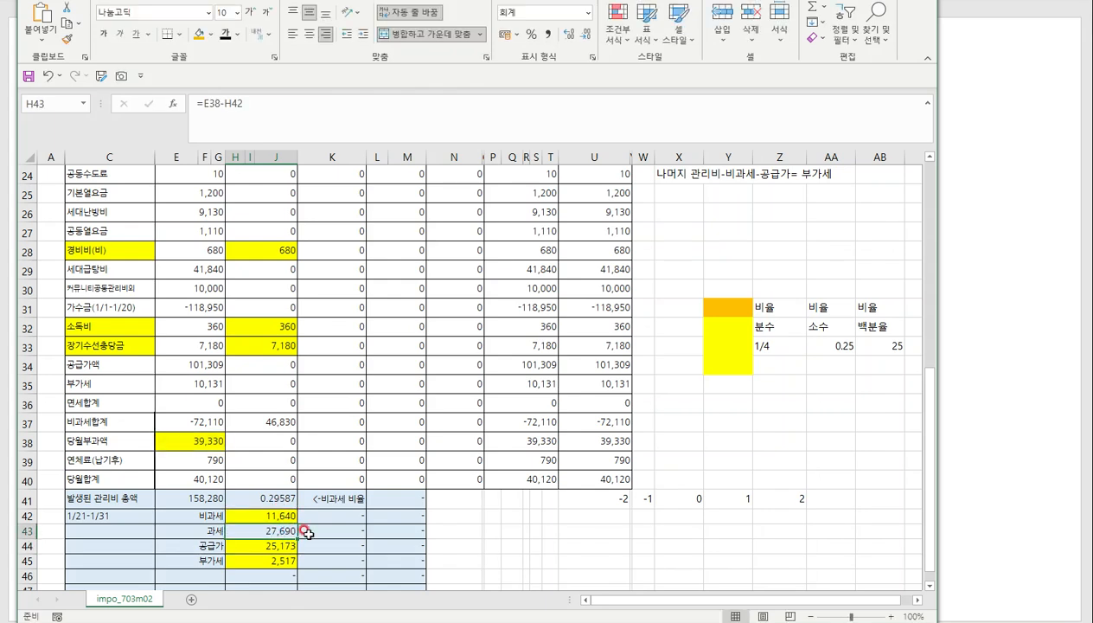
Step: Examine the formula that derives the supply value in H44 from the taxable amount in H43
double_click(271, 543)
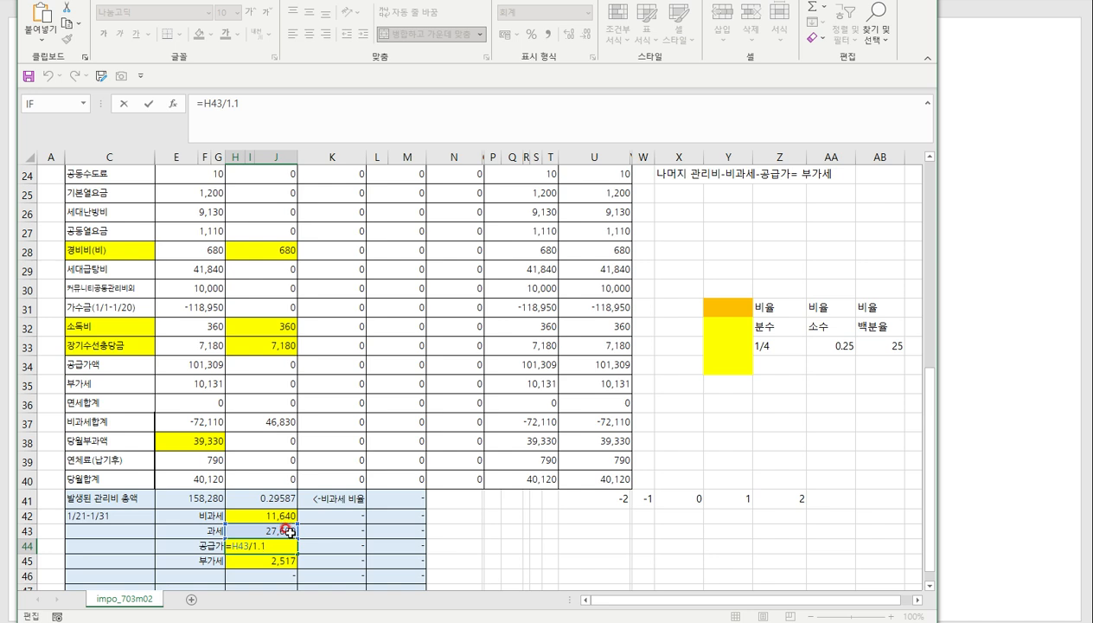
key(Return)
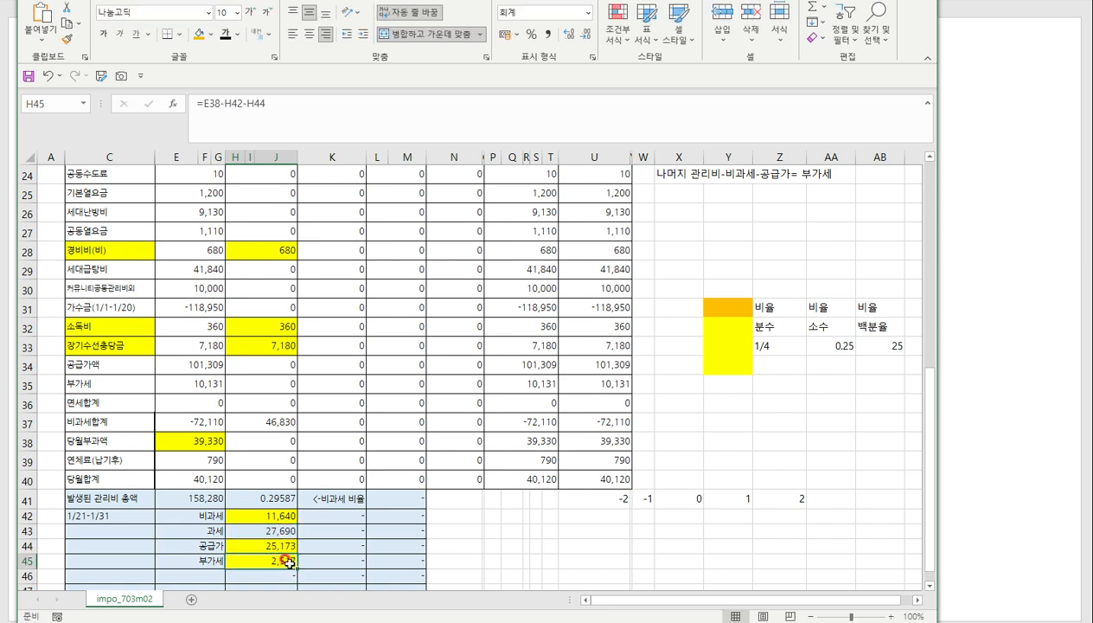
click(281, 529)
click(281, 546)
Step: Examine how the VAT in H45 is calculated from the monthly charge in E38, the non-taxable amount in H42 and the supply value in H44
click(292, 575)
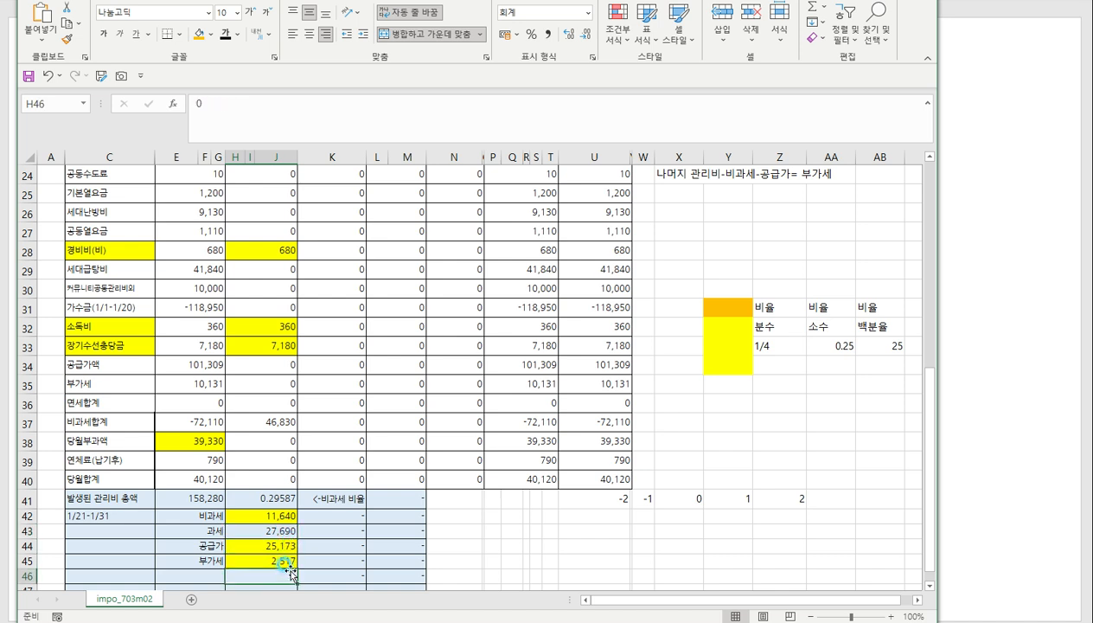
click(287, 561)
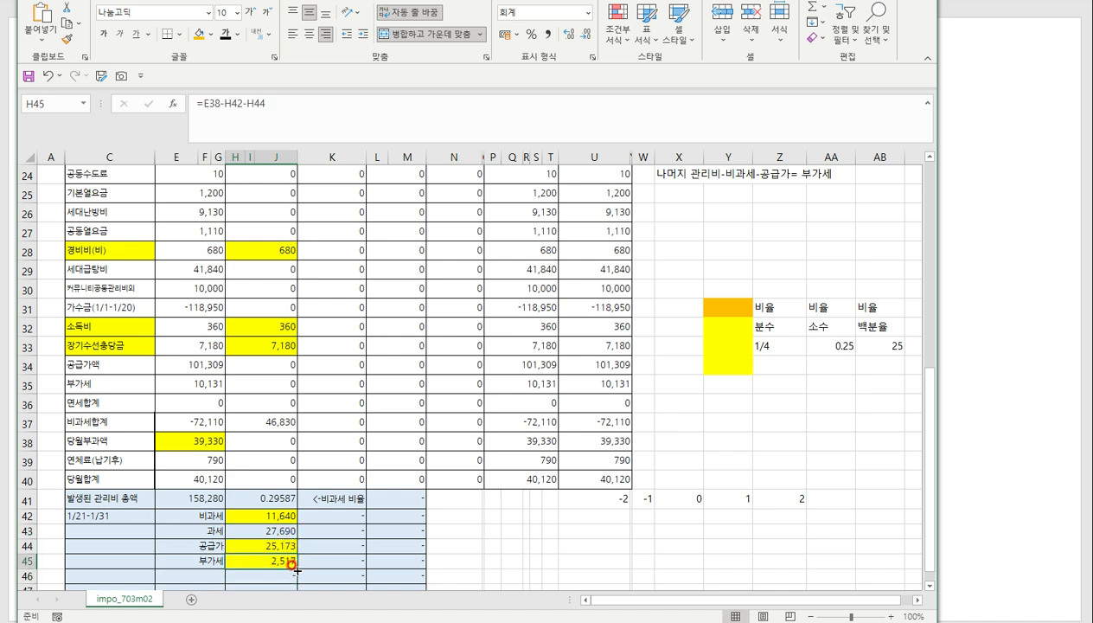
click(203, 443)
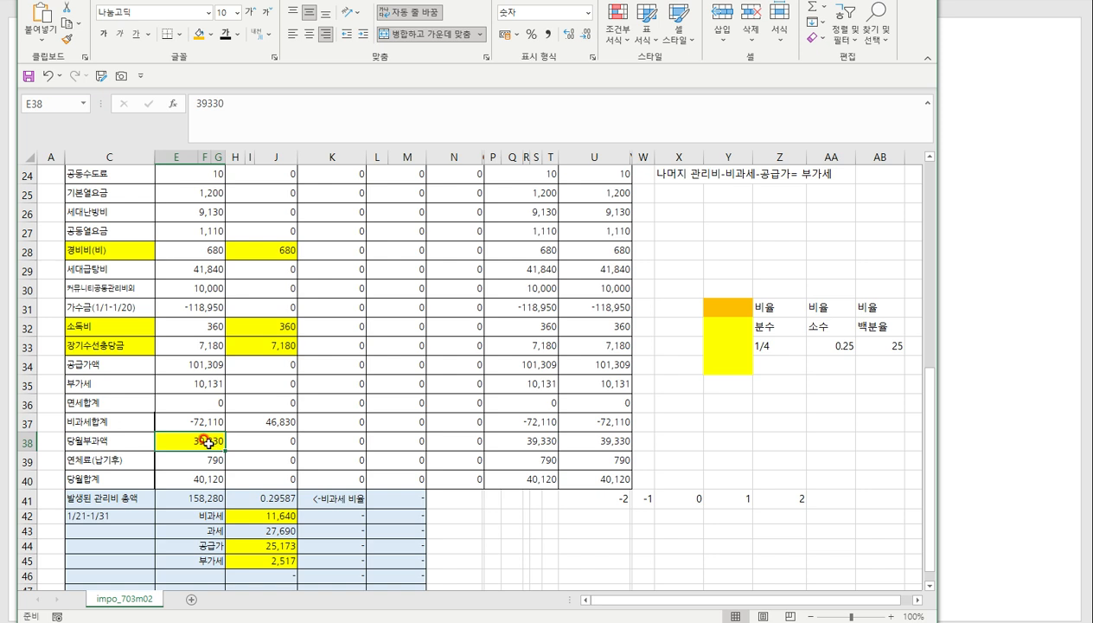
click(256, 514)
click(262, 549)
click(267, 557)
double_click(268, 558)
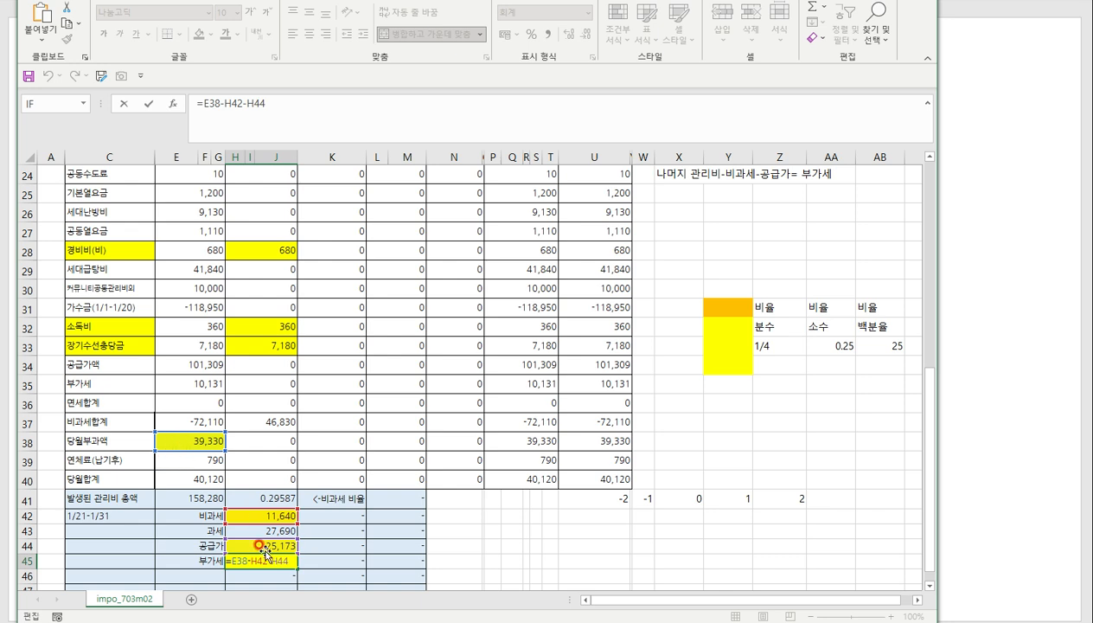
key(Return)
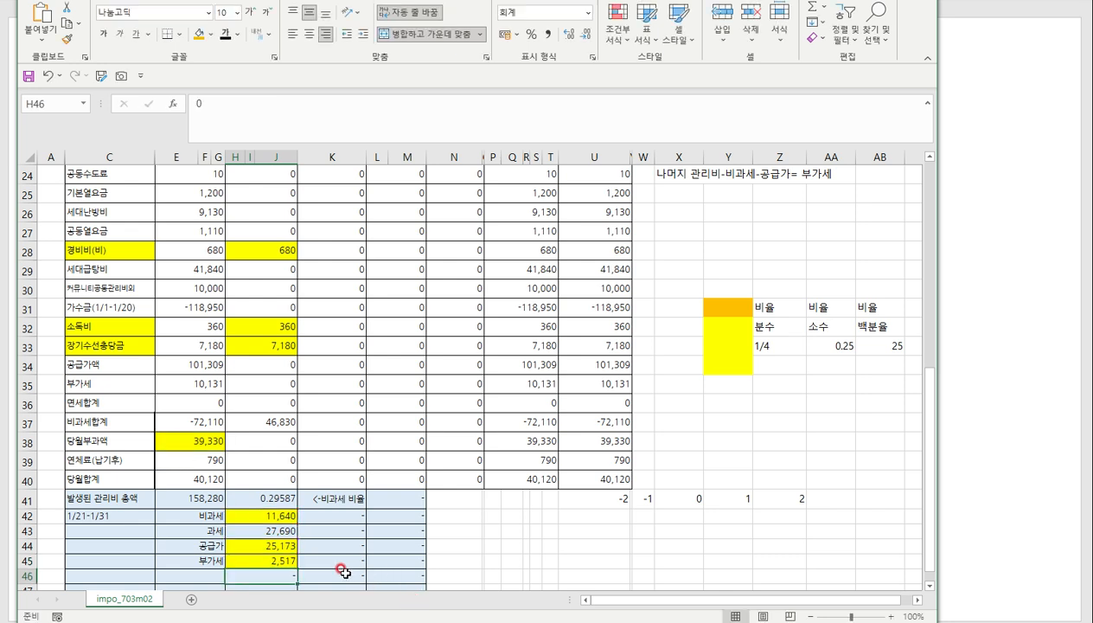
click(288, 561)
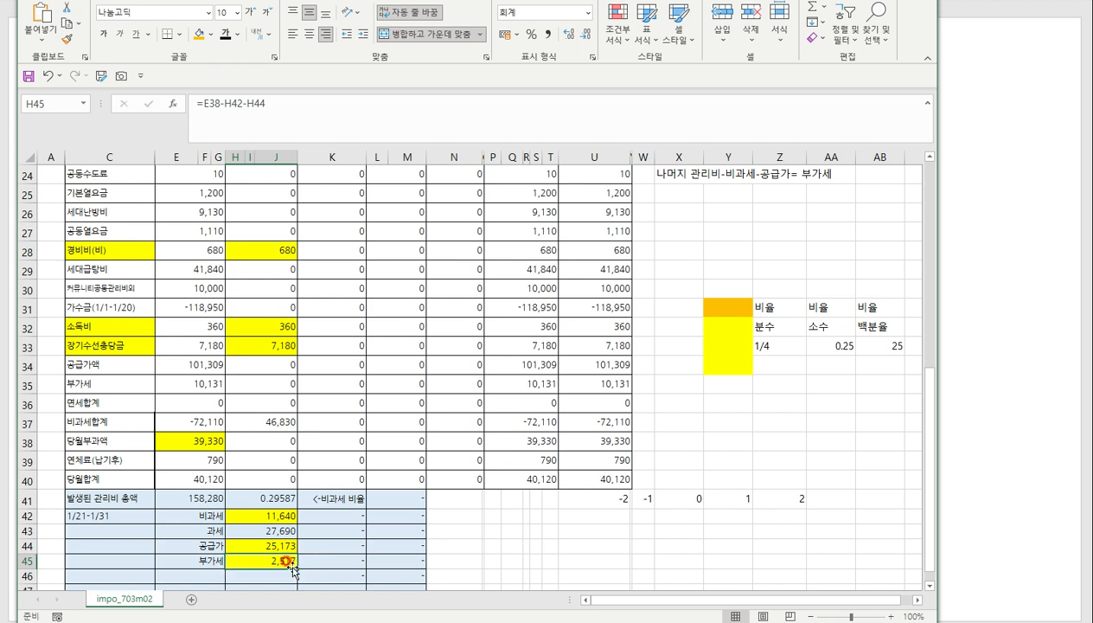
drag(288, 564, 286, 595)
Step: Compare the sum of the supply value and VAT in H44:H45 with the taxable amount in H43
click(250, 549)
drag(250, 549, 261, 563)
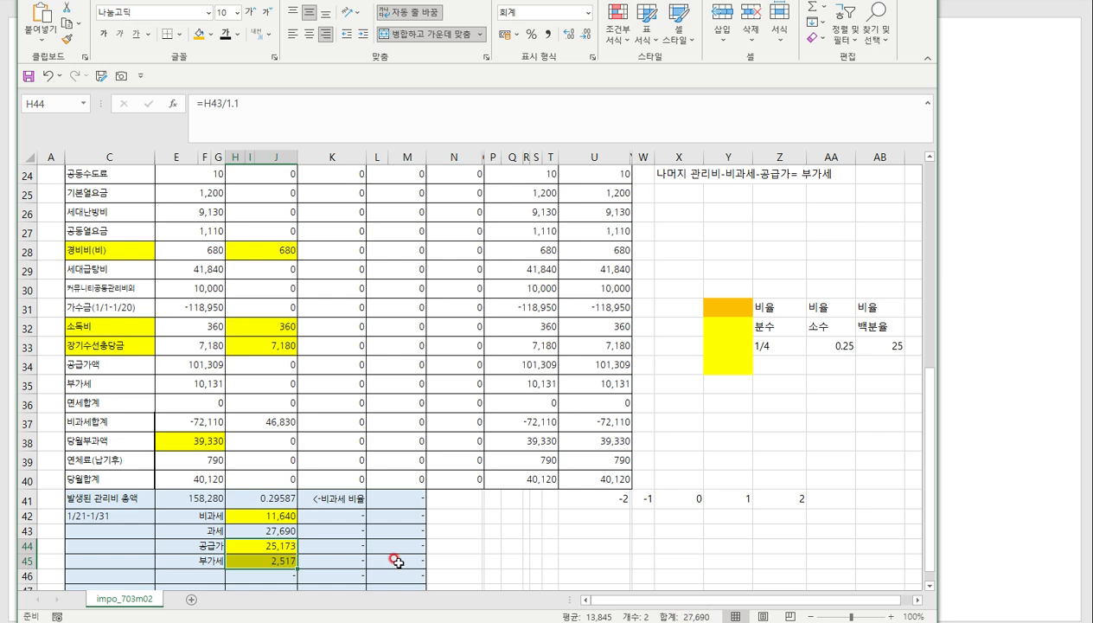
click(275, 530)
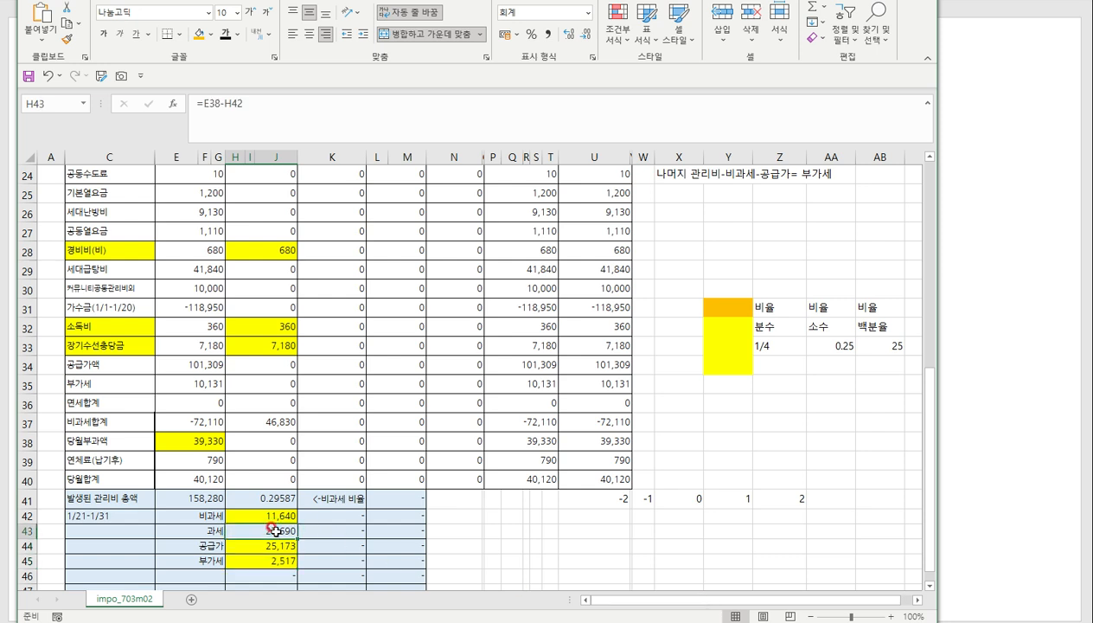
Step: Compare the combined sum of H42, H44 and H45 with the monthly charge in E38
click(243, 517)
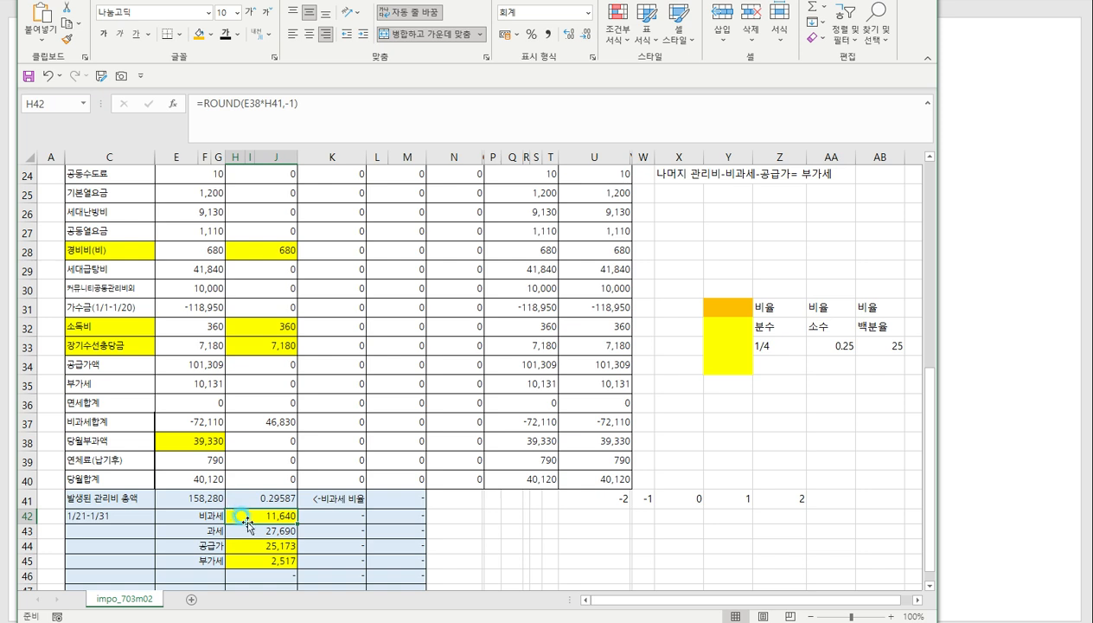
ctrl+click(277, 545)
ctrl+click(286, 561)
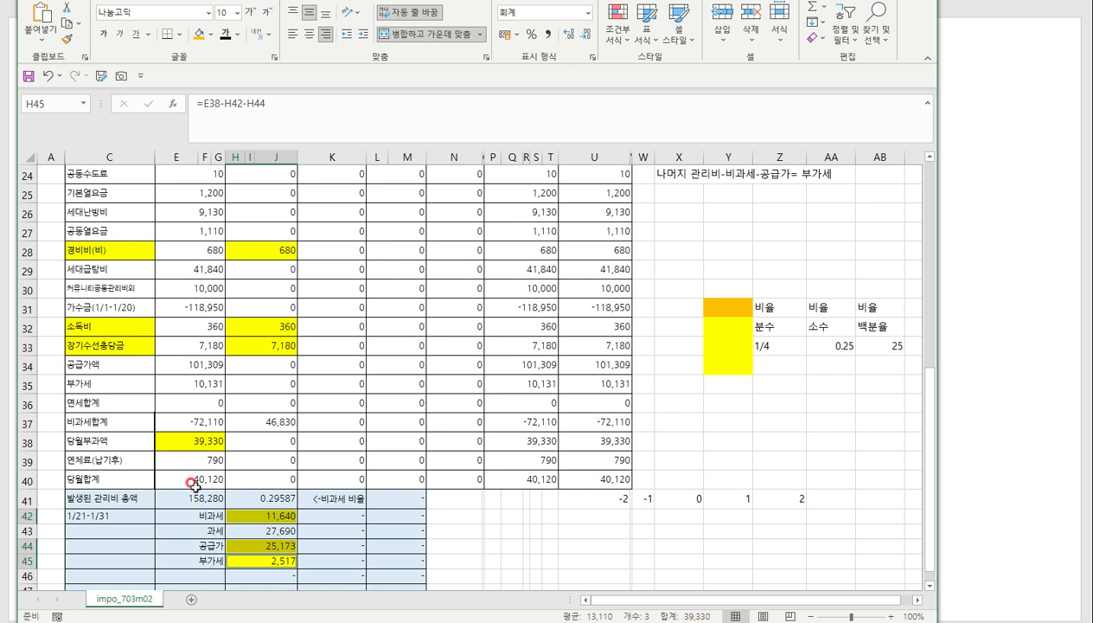
click(176, 439)
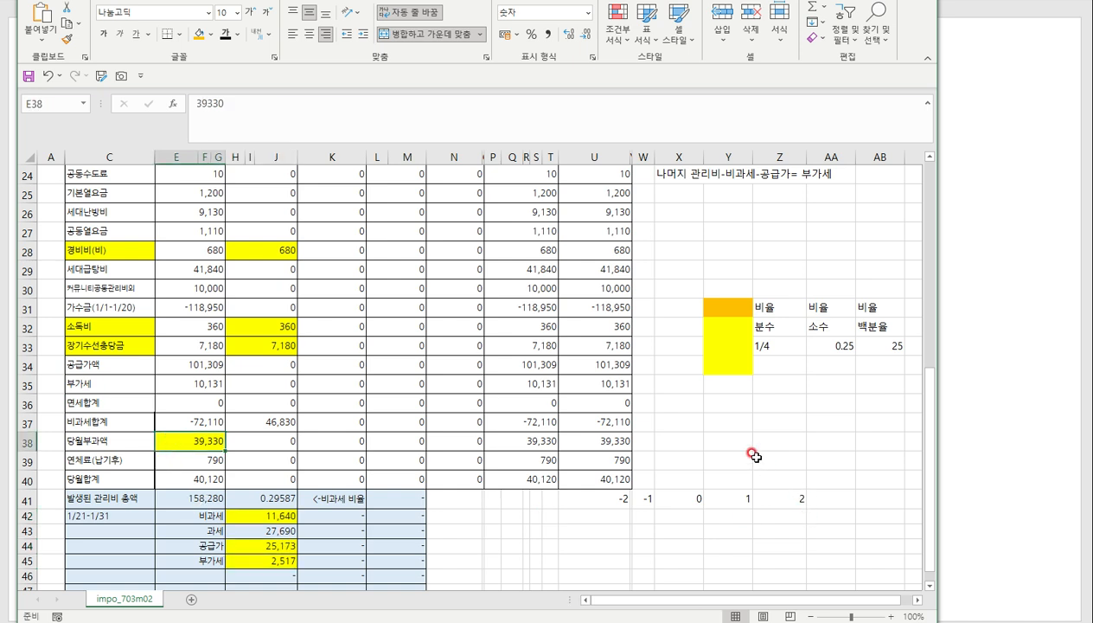
click(242, 515)
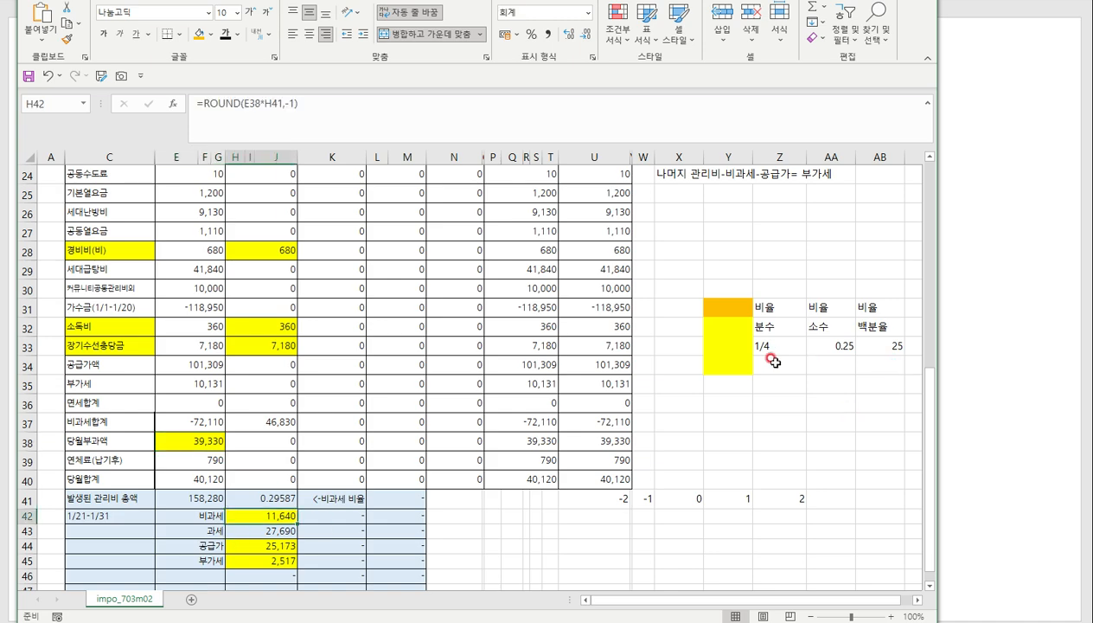
Step: Read the first calculation note in X10 about subtracting the interim settlement amount item by item
scroll(805, 363, up, 8)
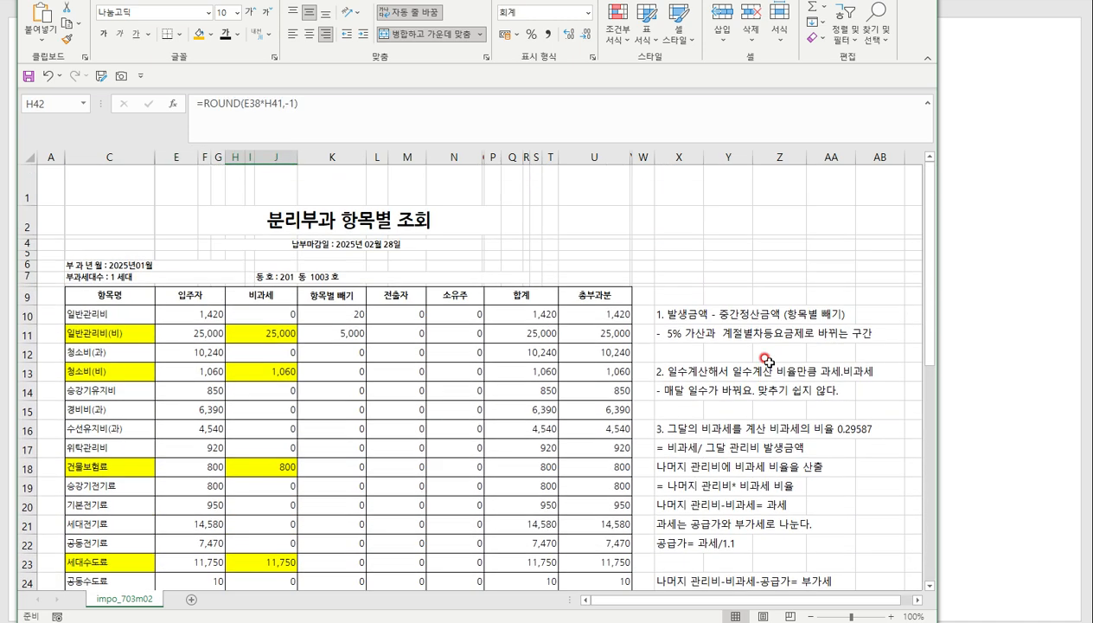
click(684, 314)
click(682, 348)
click(668, 316)
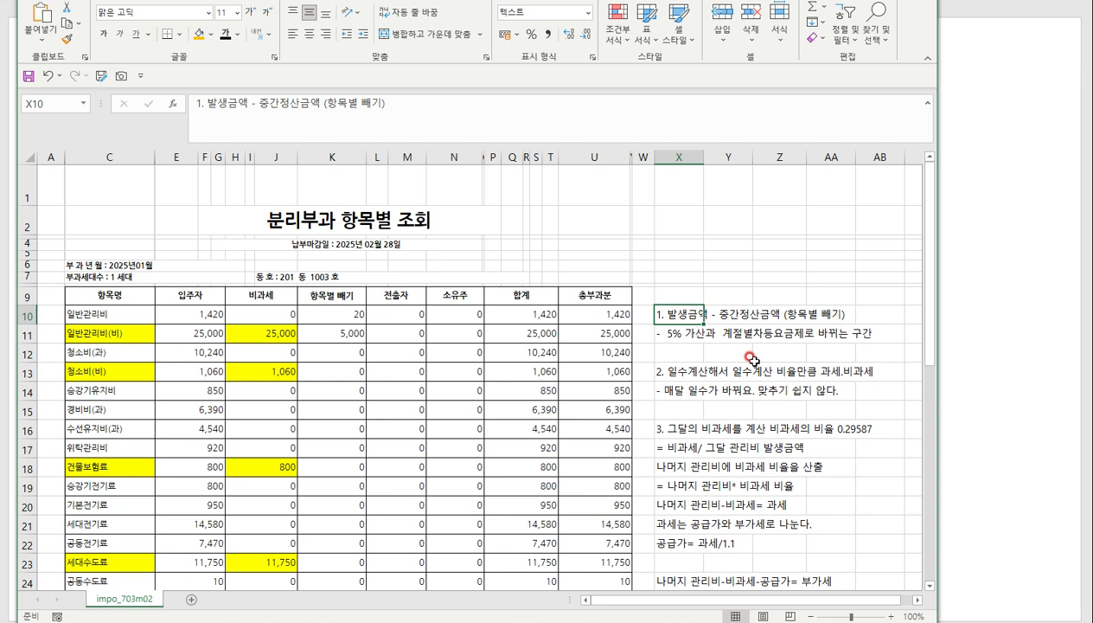
Step: Examine how the item deduction for 일반관리비 in K10 is calculated from the occupant charge in E10
click(223, 340)
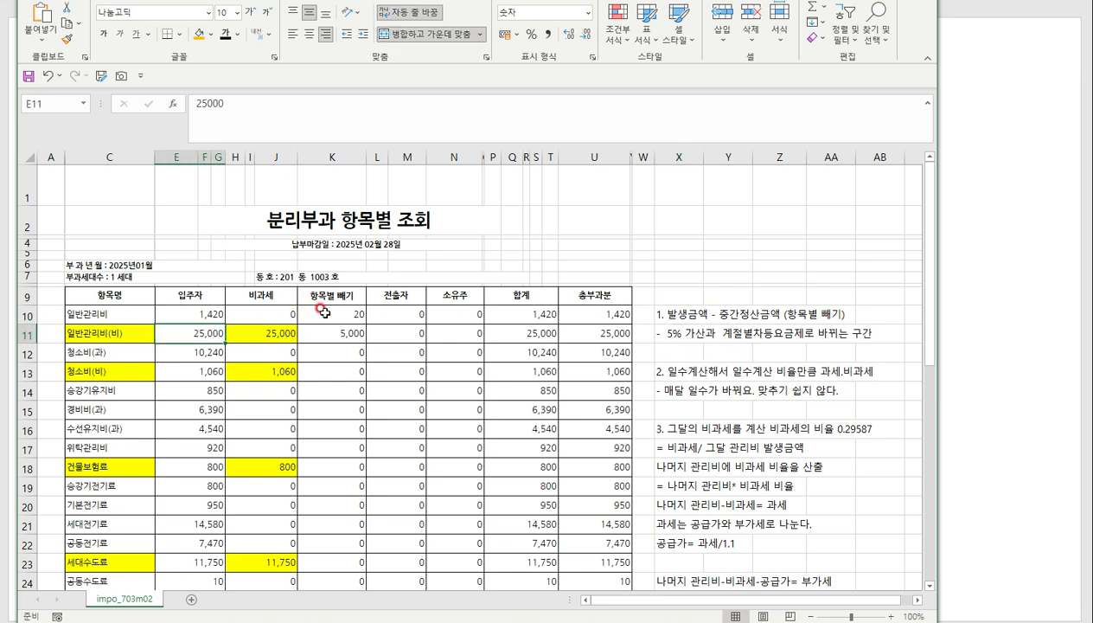
click(324, 313)
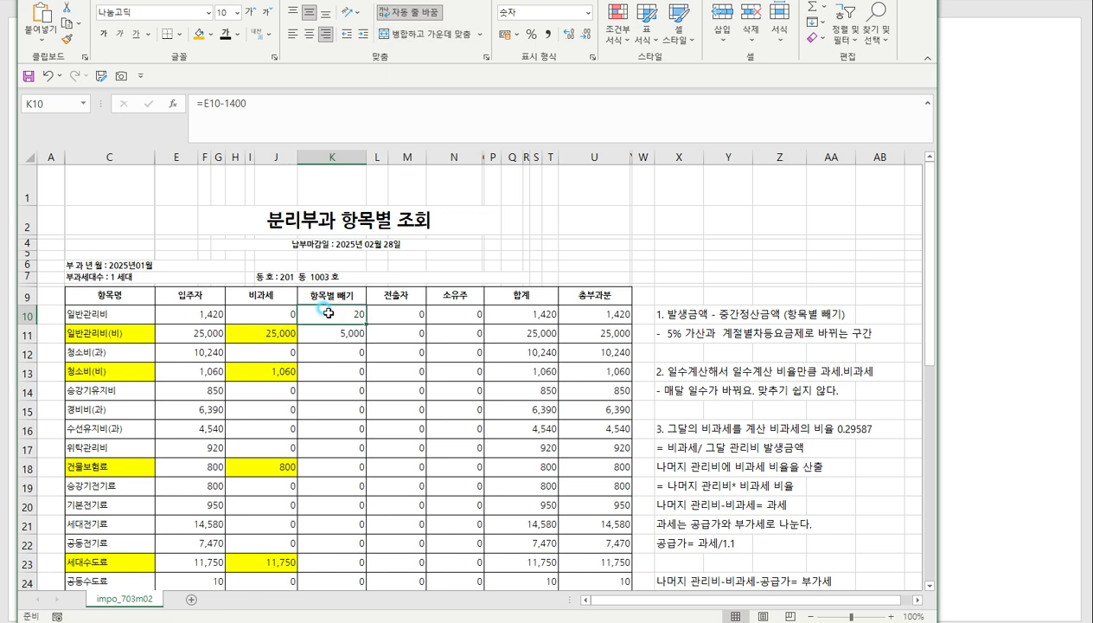
click(212, 315)
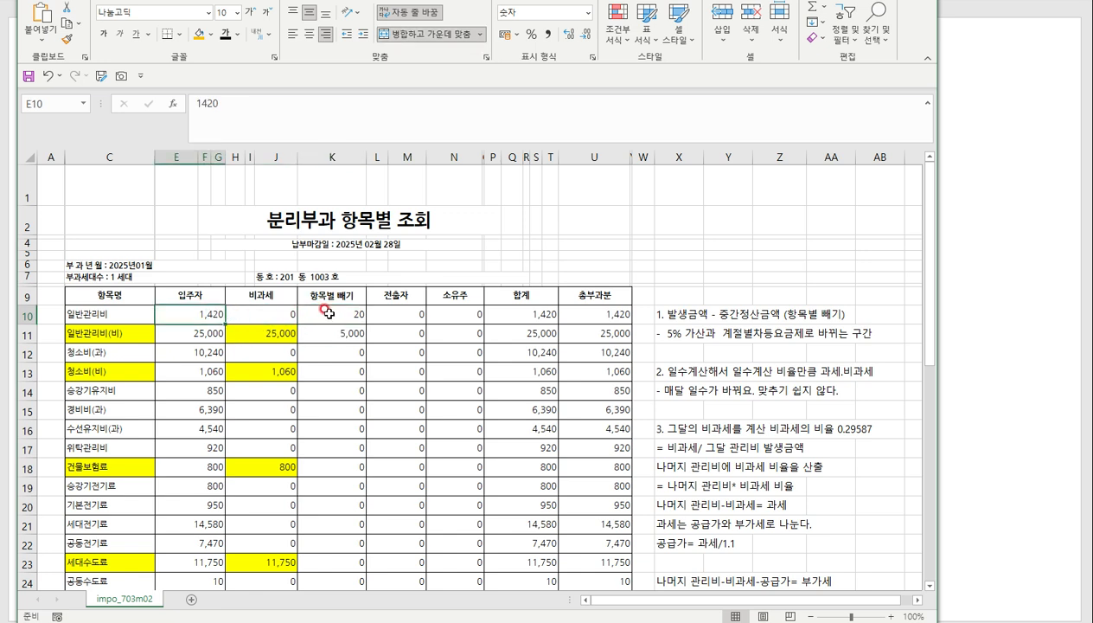
click(319, 307)
click(186, 312)
double_click(322, 315)
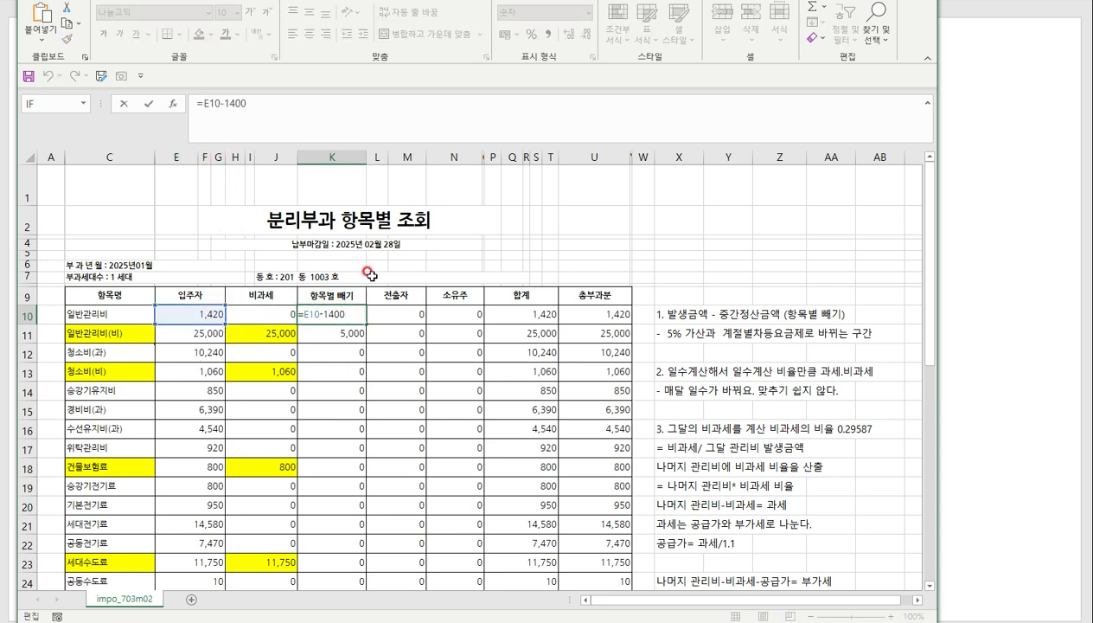
key(Return)
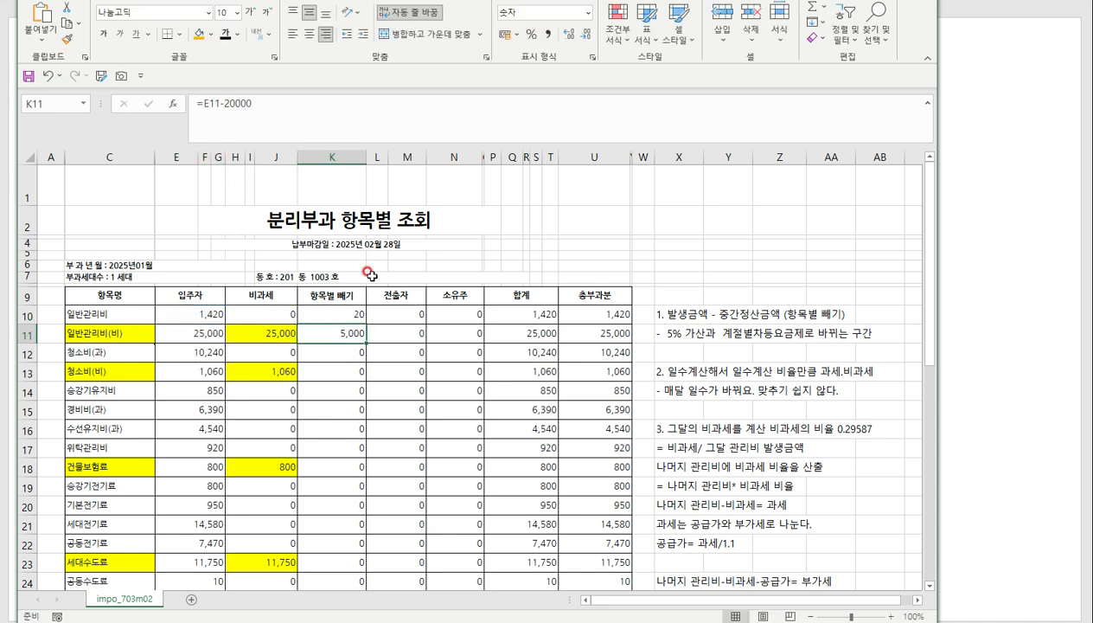
Step: Examine the item deduction formula for 일반관리비(비) in K11 and compare it with K10
double_click(192, 328)
double_click(322, 328)
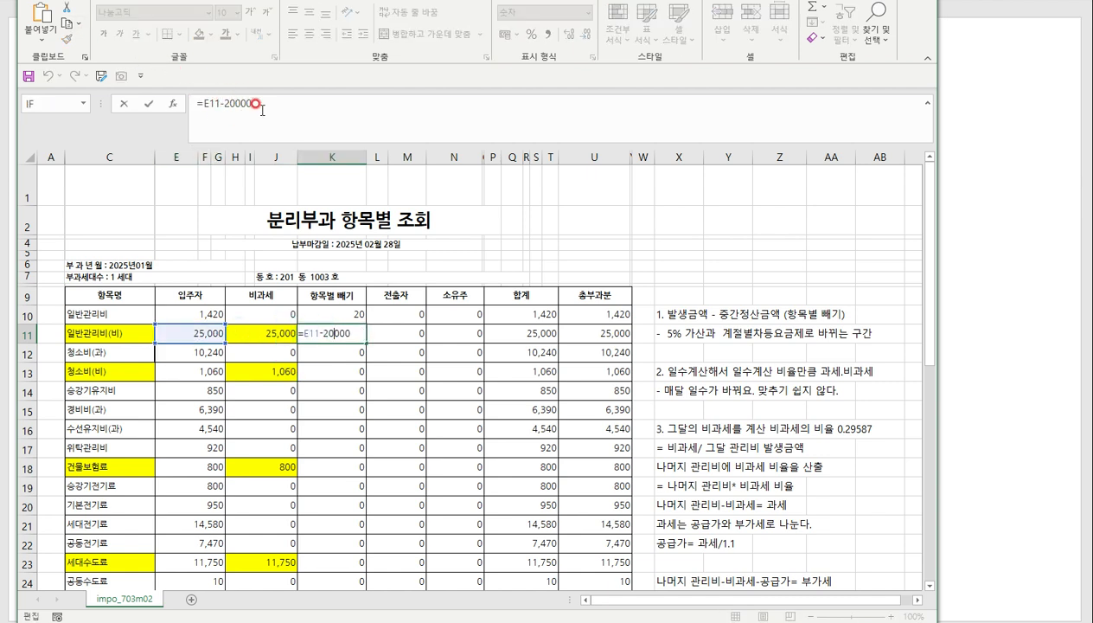
click(346, 314)
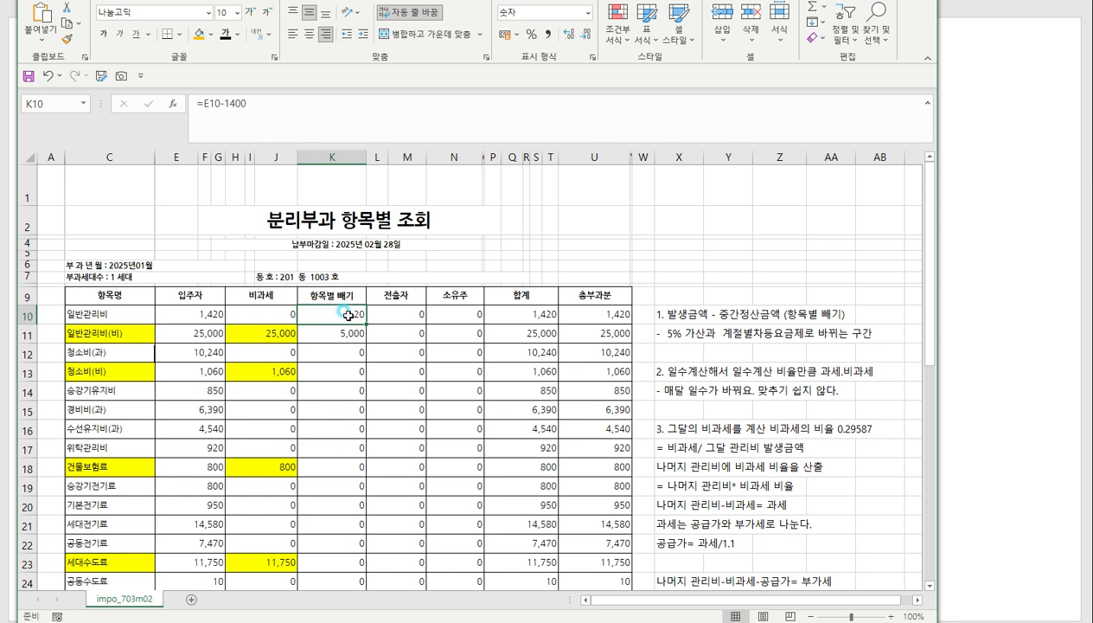
click(341, 331)
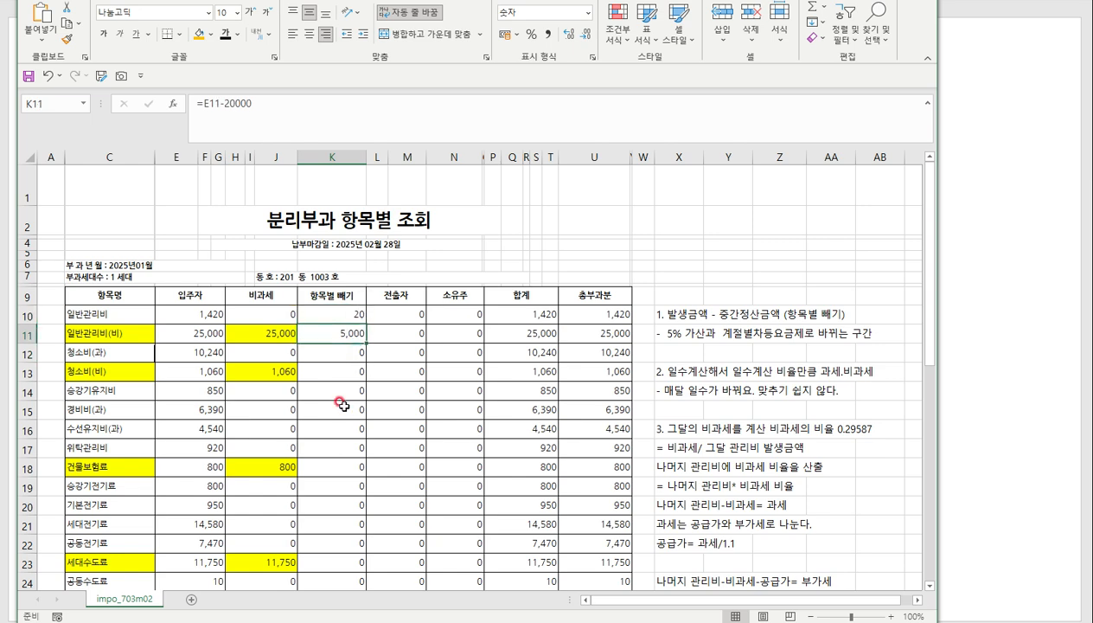
Step: Enter the note "항목별 계산 중간정산서 입력 빼고 더해요." in X9 above the first calculation note
scroll(369, 425, down, 2)
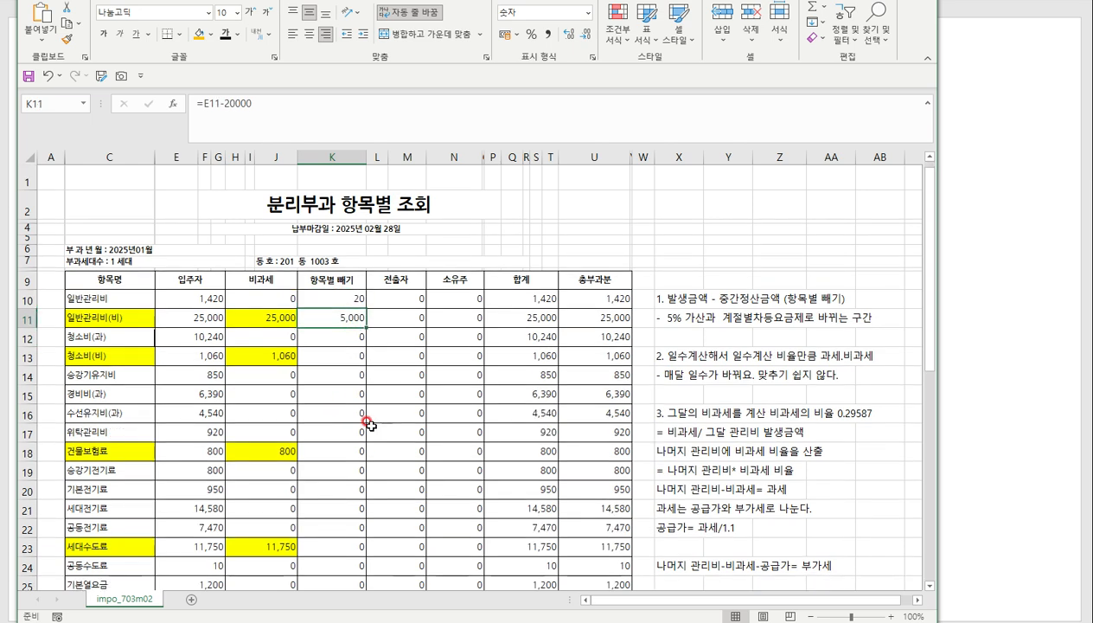
click(348, 249)
click(356, 378)
click(697, 192)
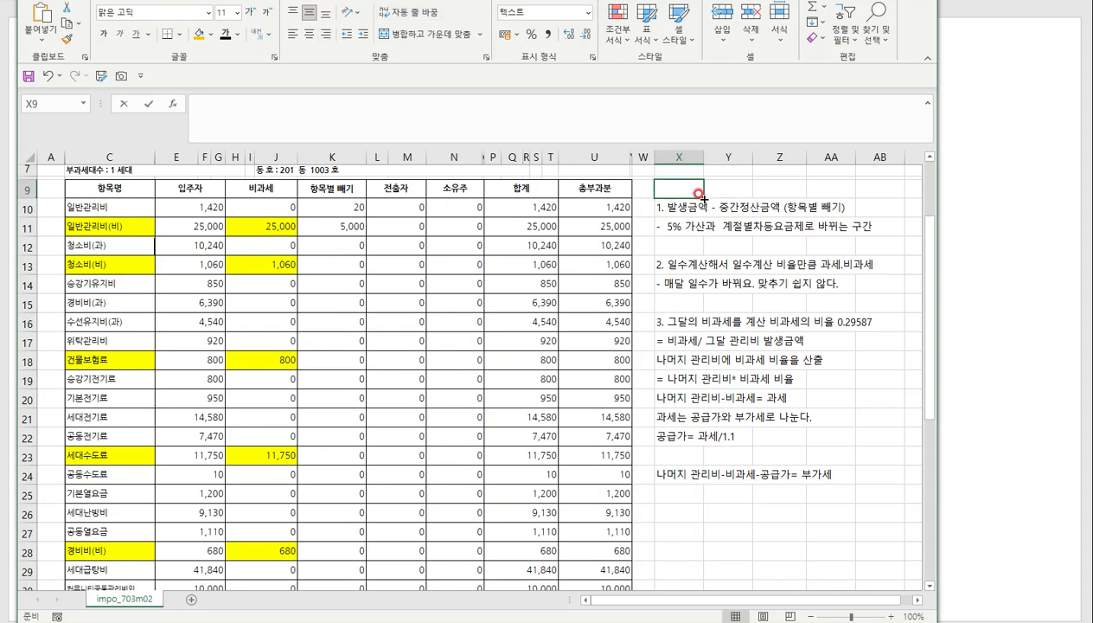
text(항목별 ㄱ)
text(계산 중간젓)
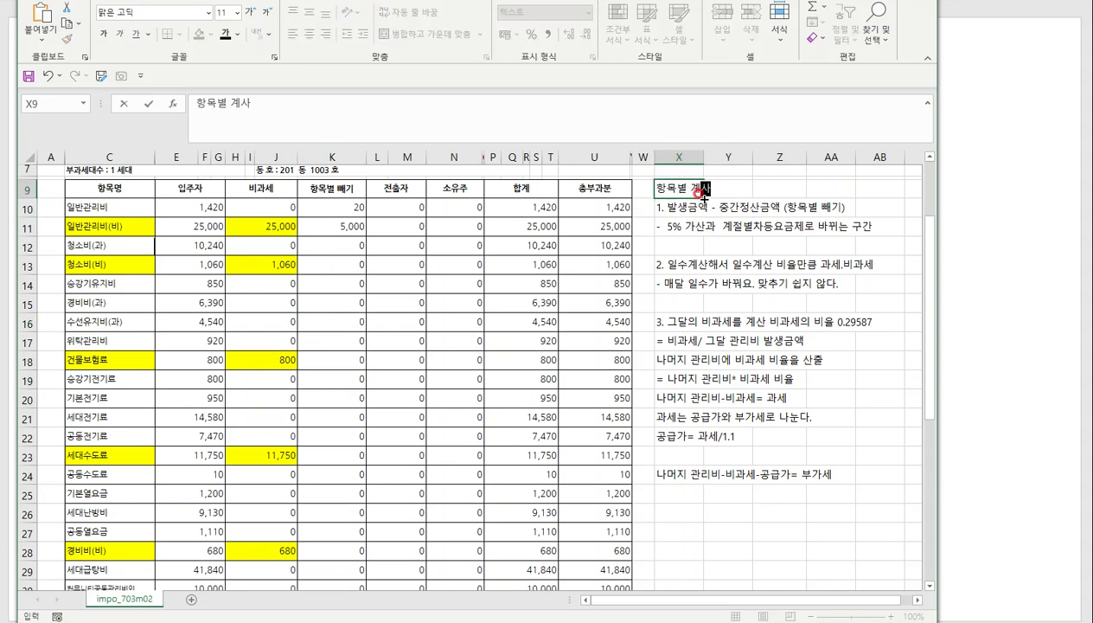
key(BackSpace)
text(정사)
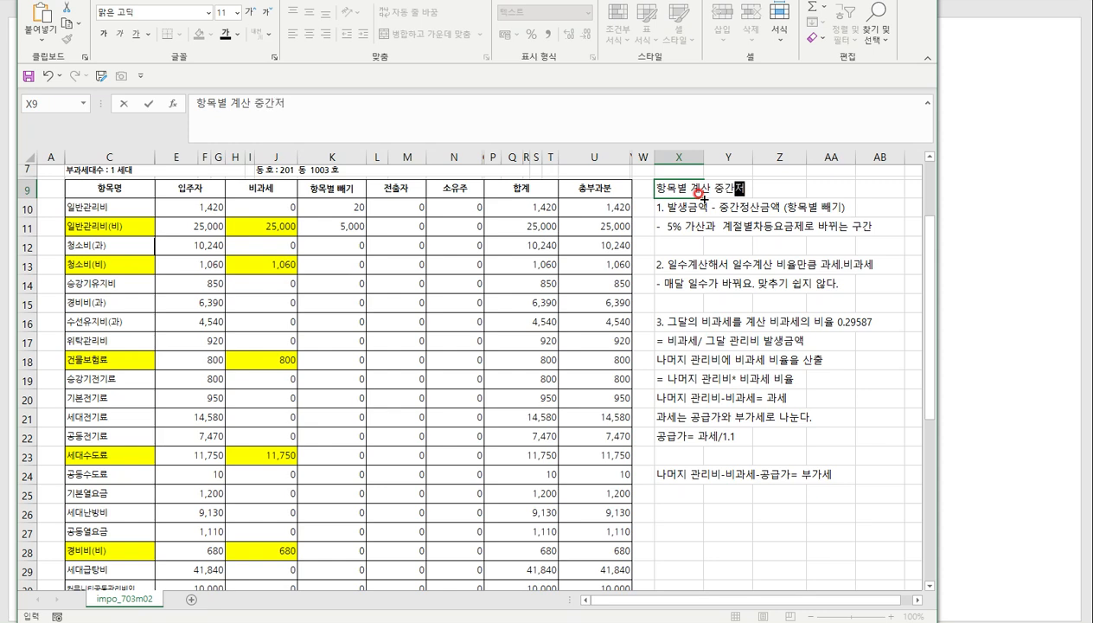
text(ㄴ서 입력 빼)
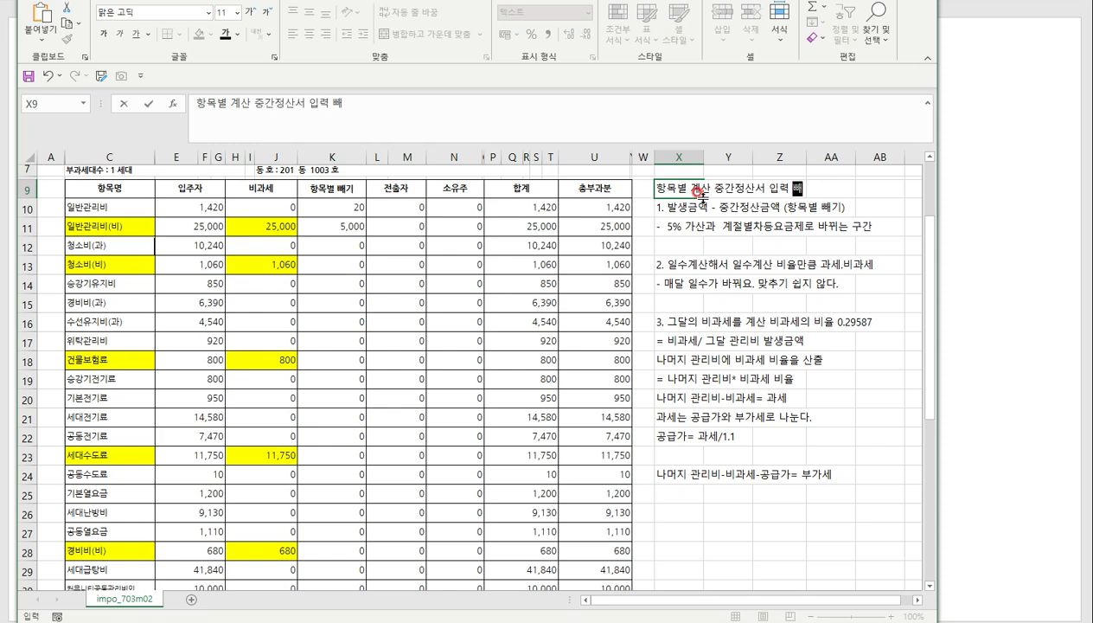
text(고 더해요.)
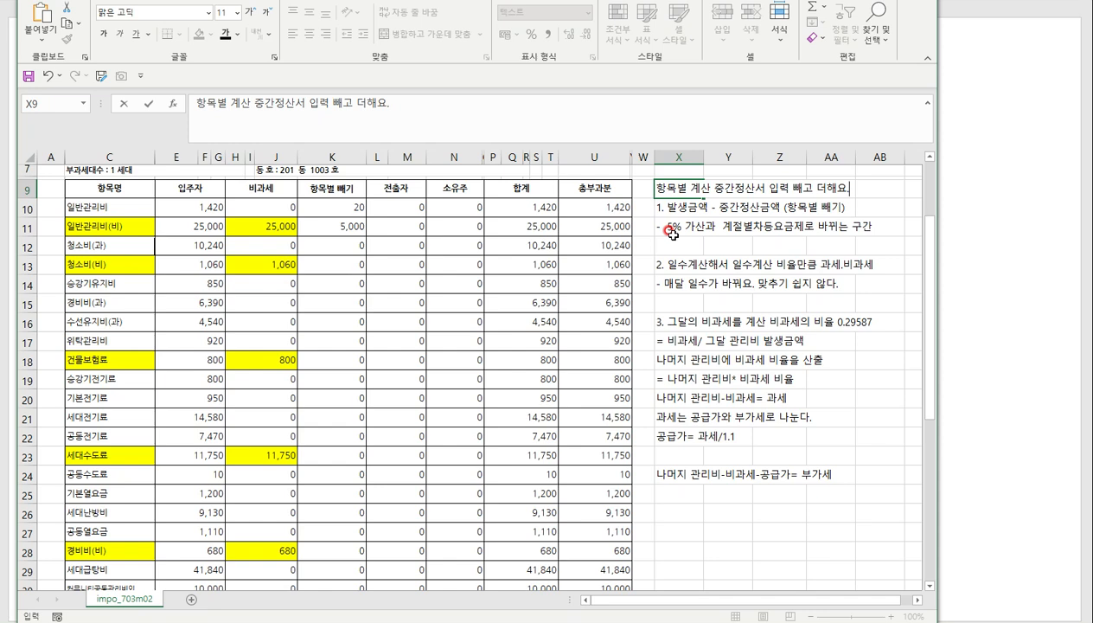
key(Return)
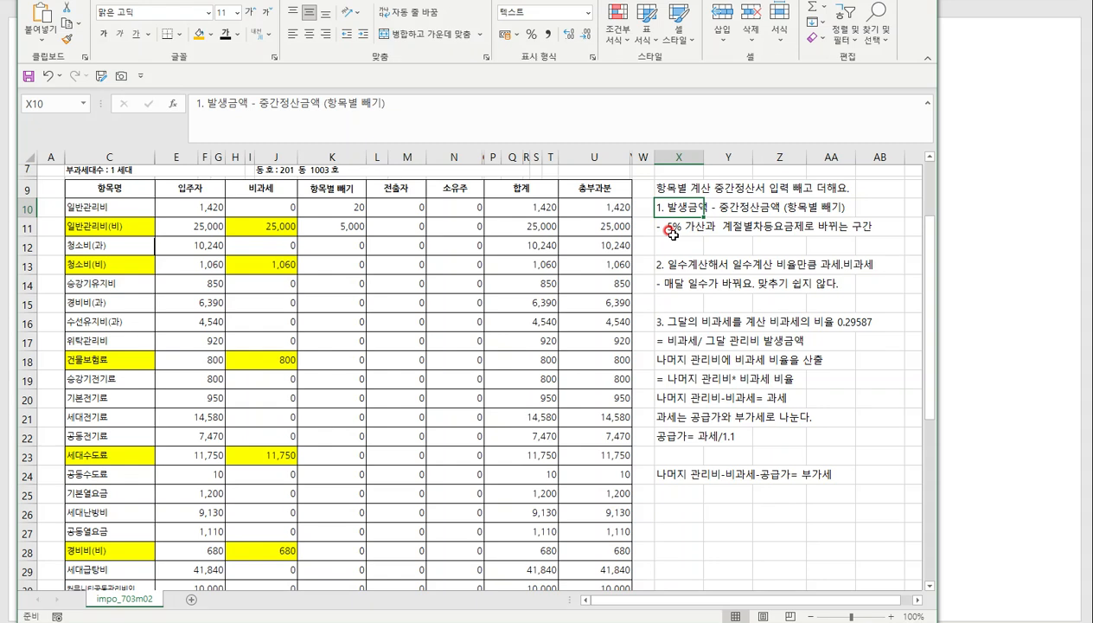
Step: Review the first method in X10 together with its remark in X11 about the 5% surcharge and seasonal tiered rates
click(672, 234)
click(675, 247)
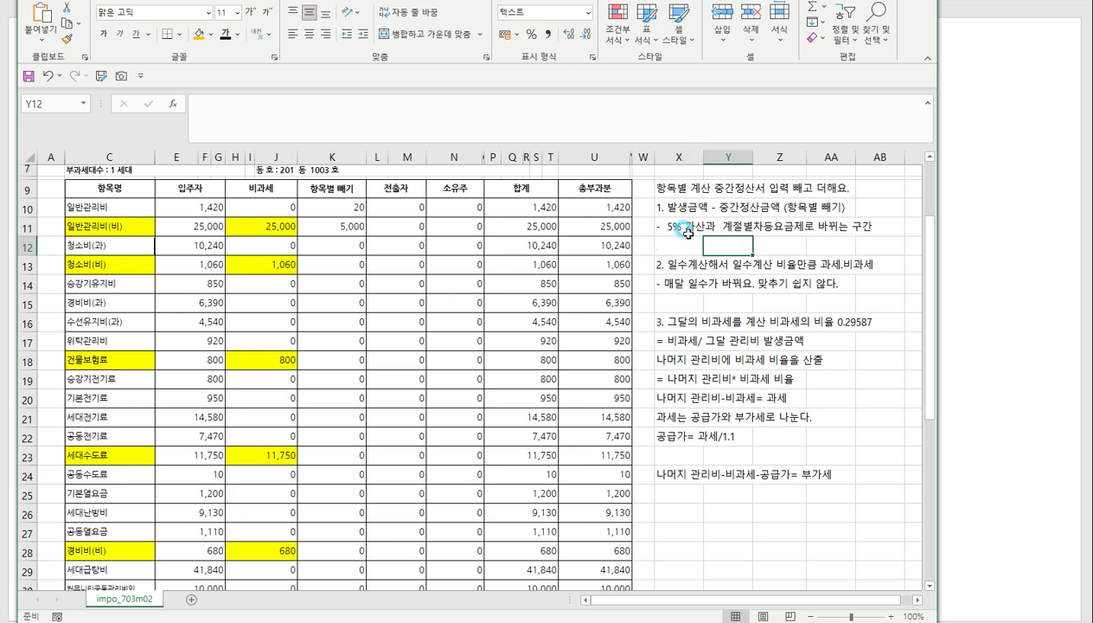
click(673, 227)
click(685, 206)
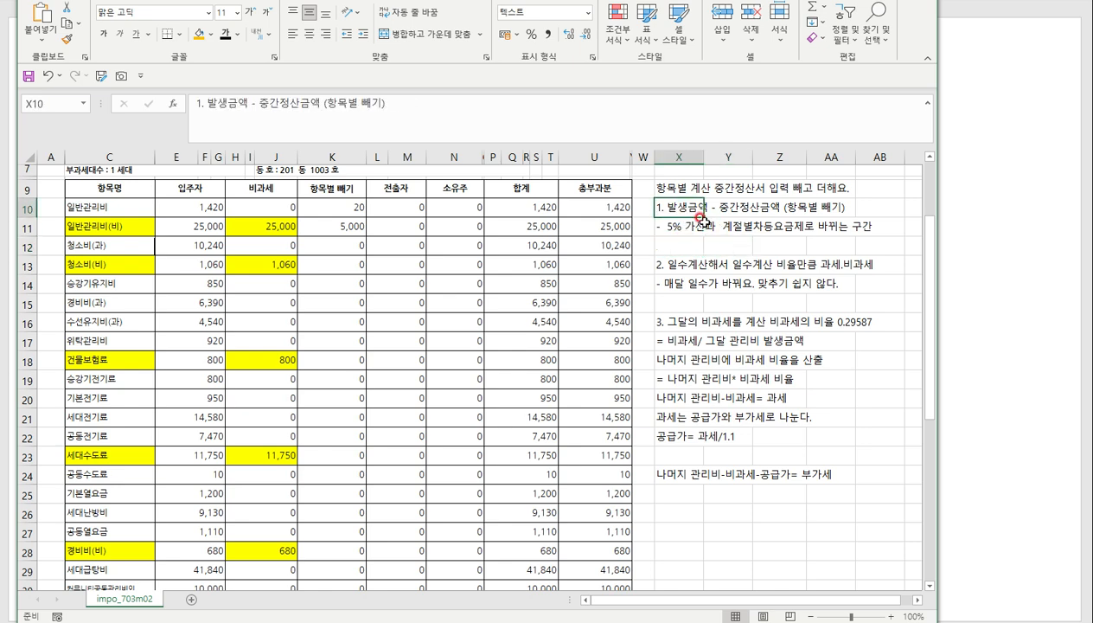
click(677, 229)
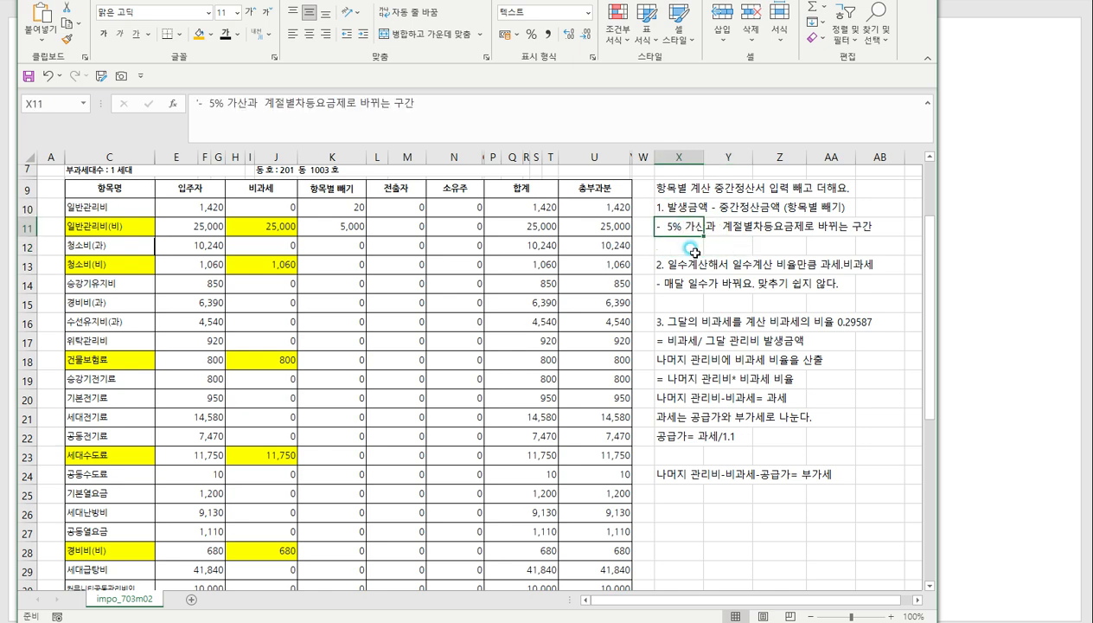
click(678, 207)
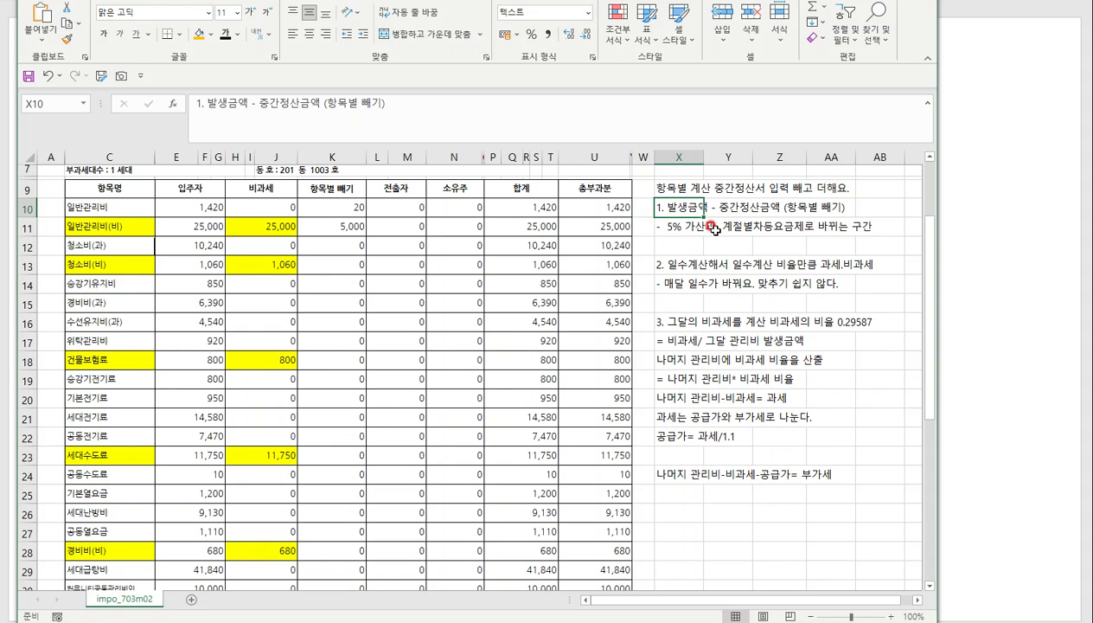
Step: Compare the day-count method and its remark in X13 and X14 with the item-by-item method in X10 and X11
click(680, 261)
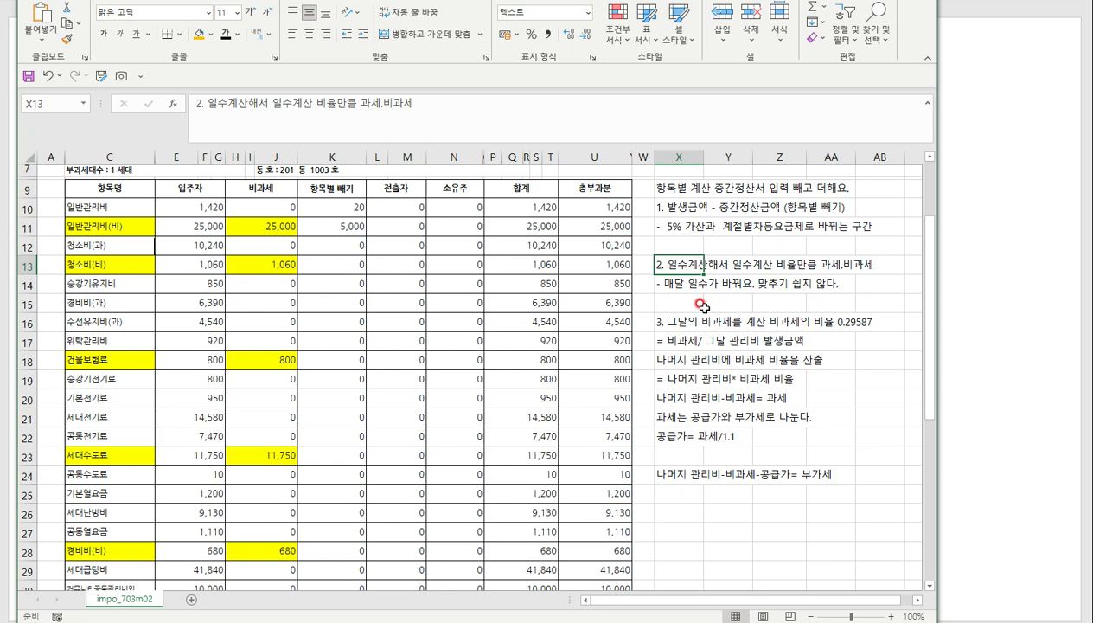
click(685, 206)
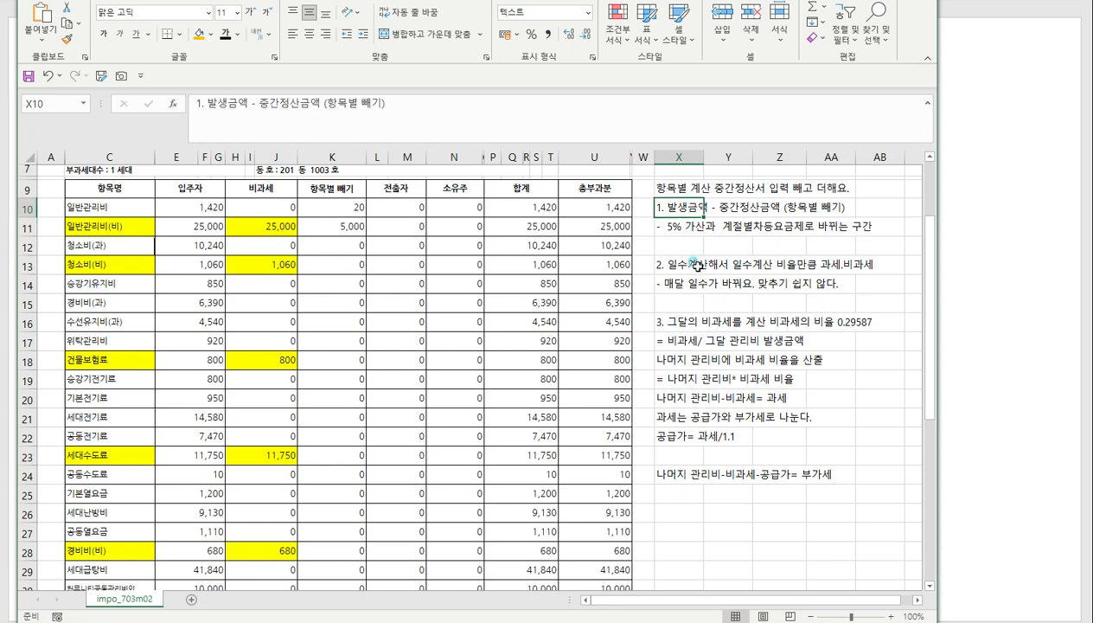
click(690, 261)
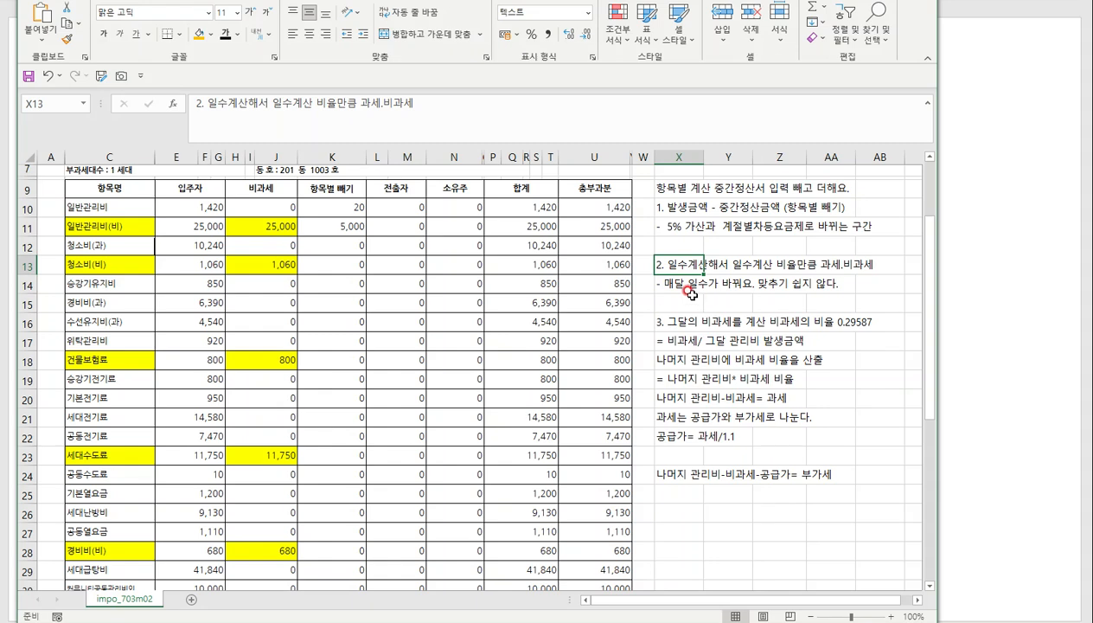
click(682, 284)
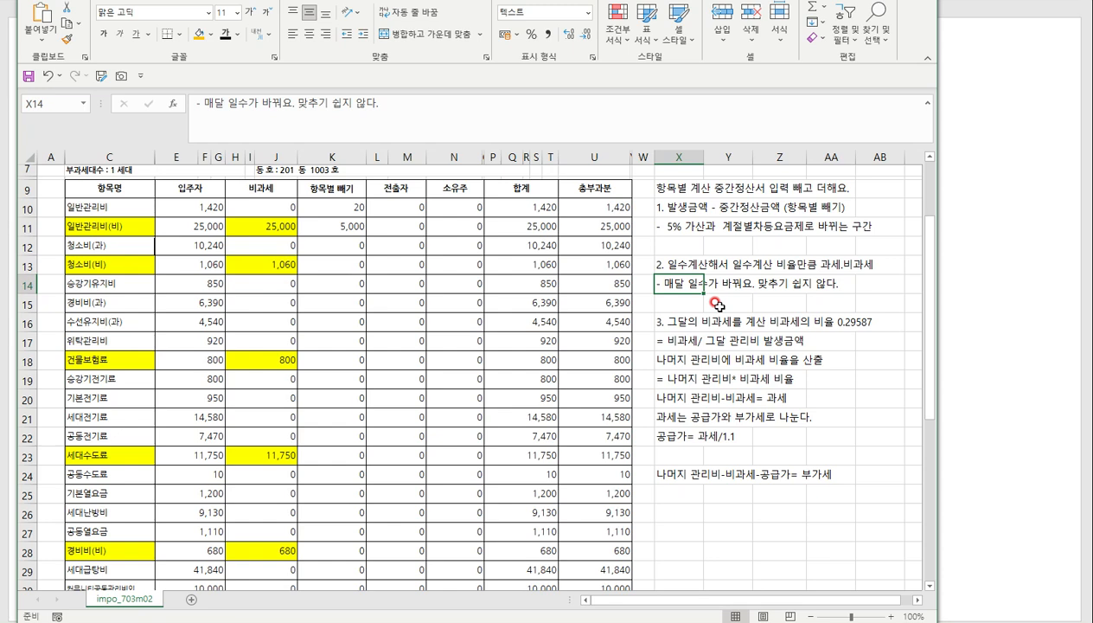
click(677, 301)
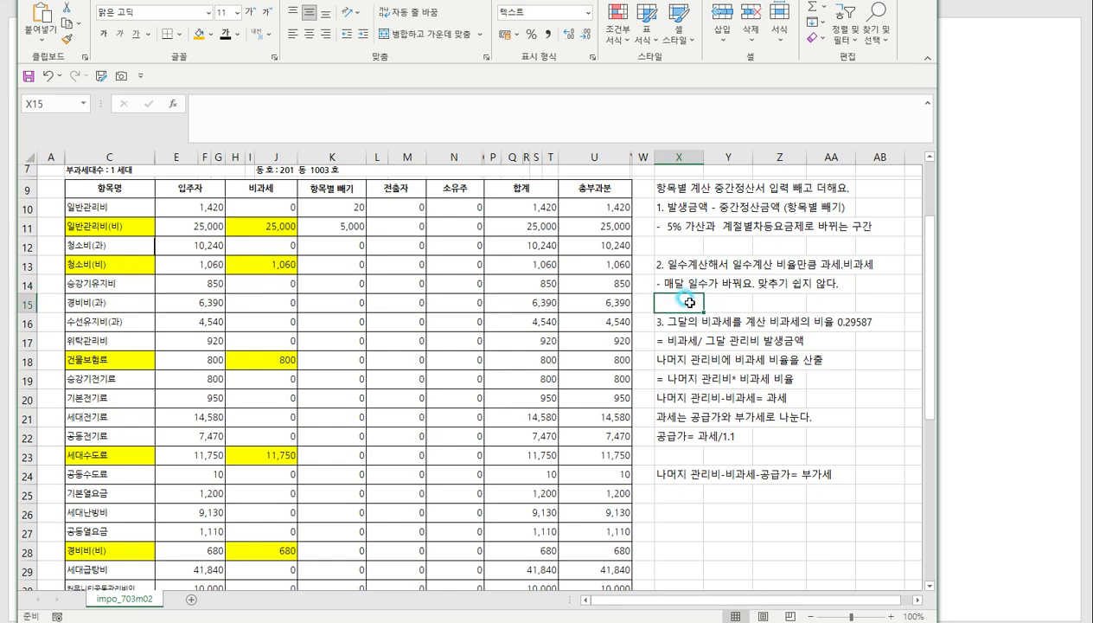
click(685, 223)
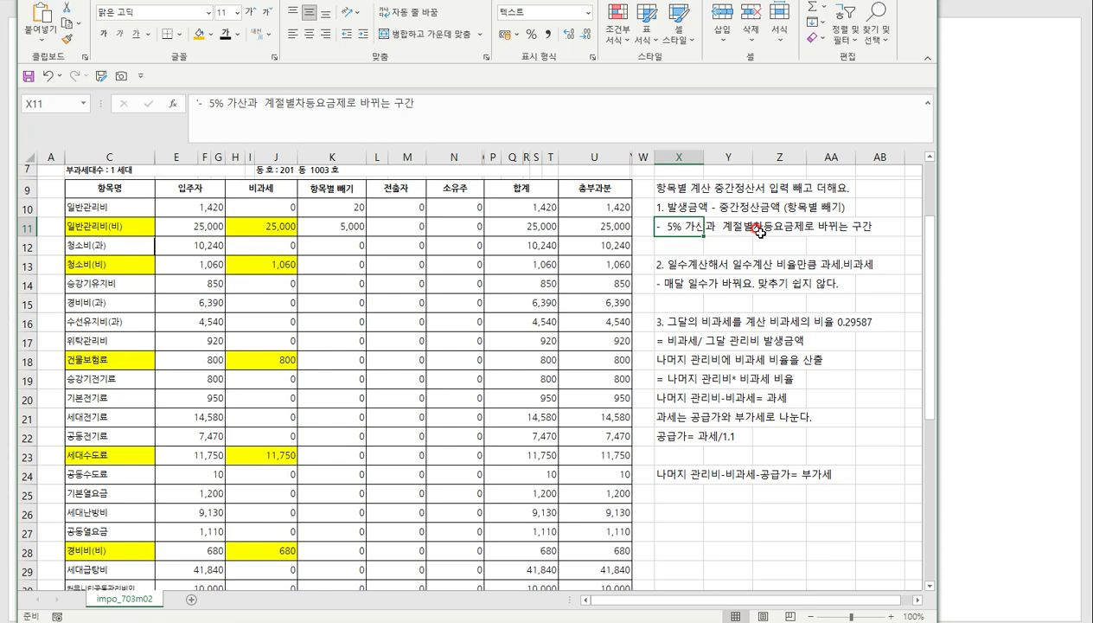
click(707, 283)
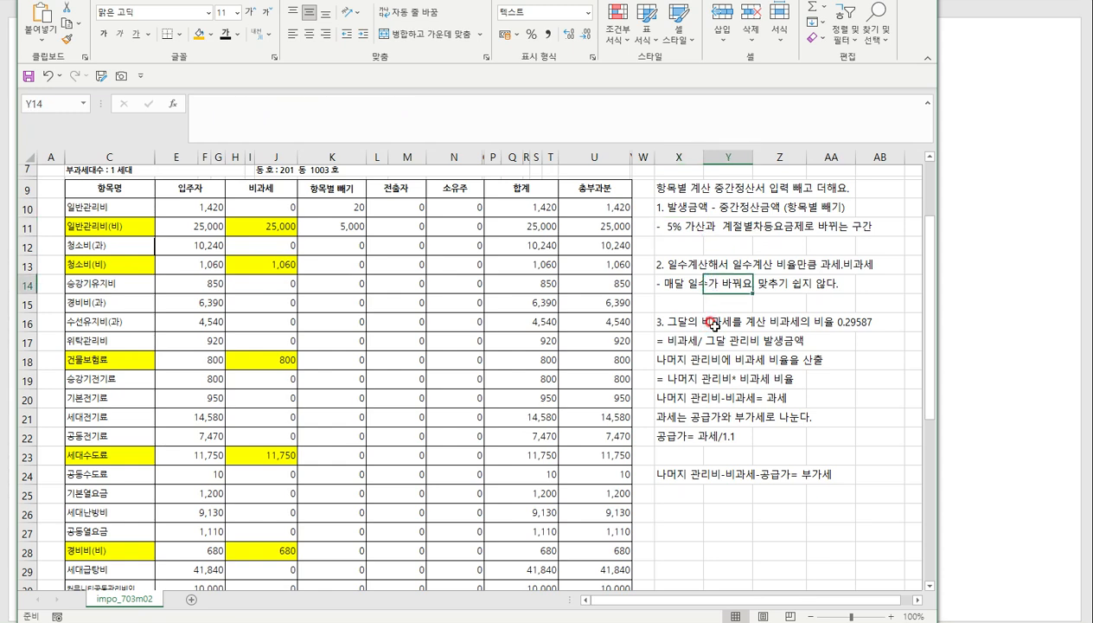
Step: Read the third method's non-taxable ratio notes in X16 and X17 and the fraction, decimal and percentage examples in Z31:AB33
click(684, 321)
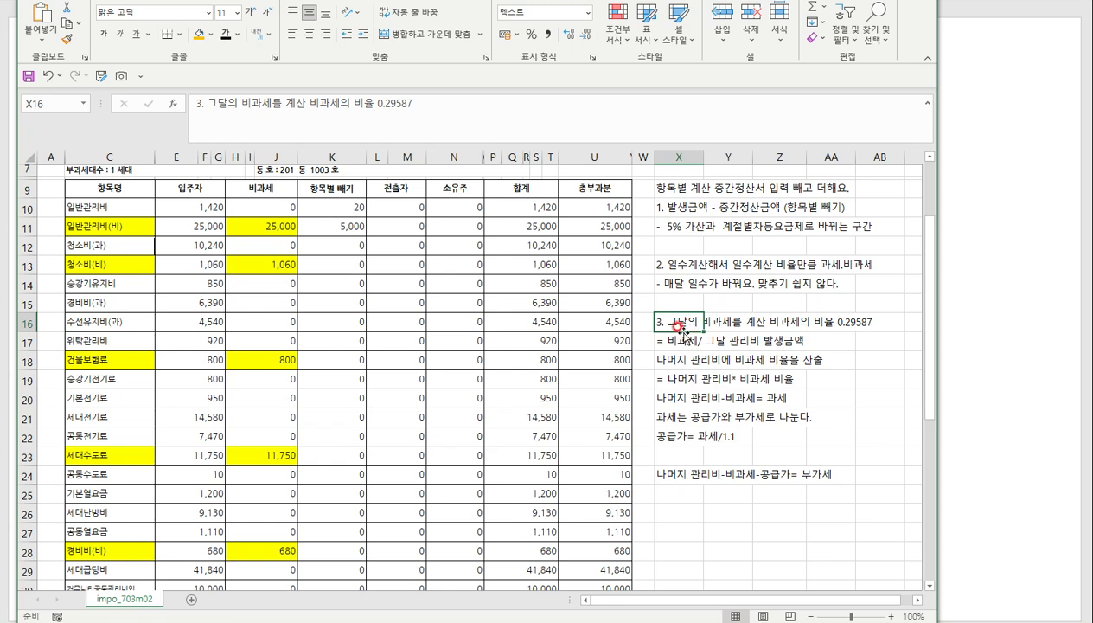
click(860, 356)
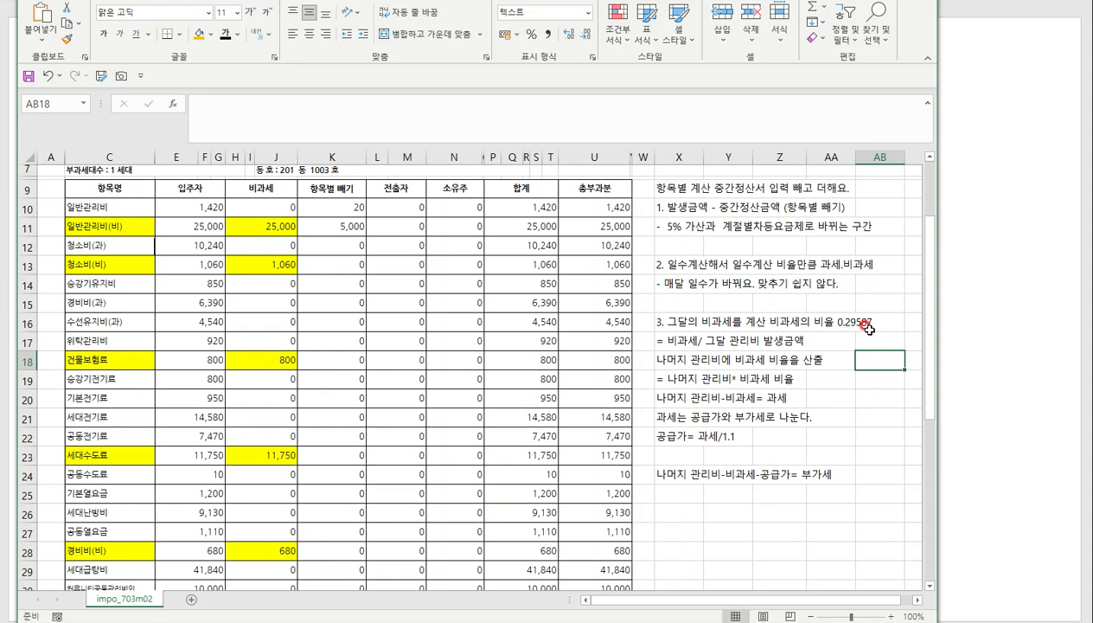
click(689, 334)
scroll(734, 372, down, 6)
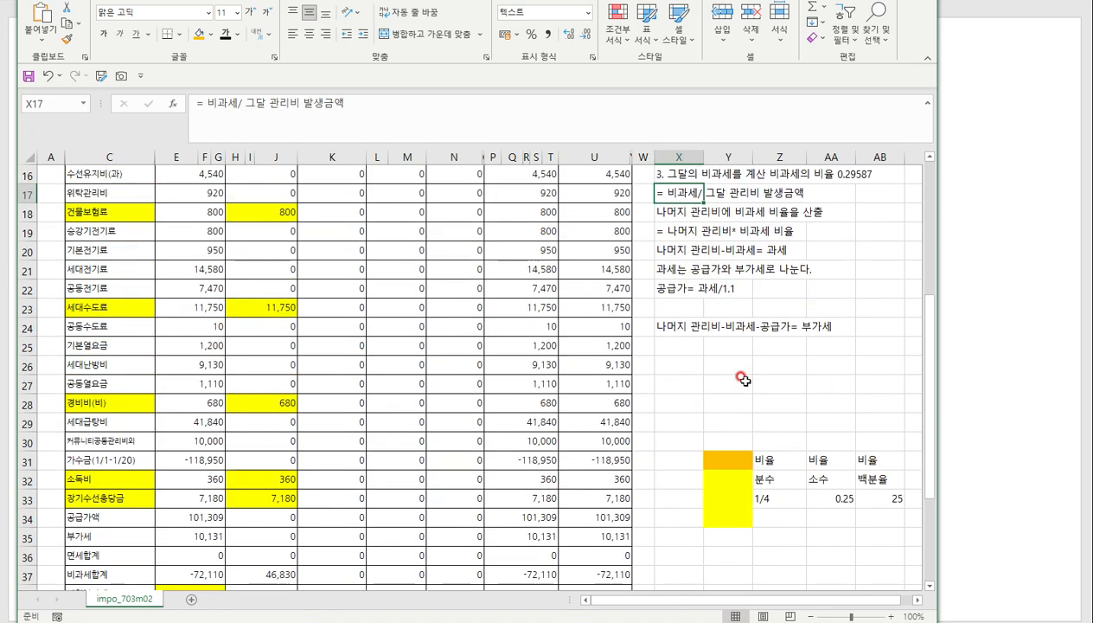
drag(750, 290, 781, 322)
drag(836, 290, 834, 327)
drag(899, 283, 890, 327)
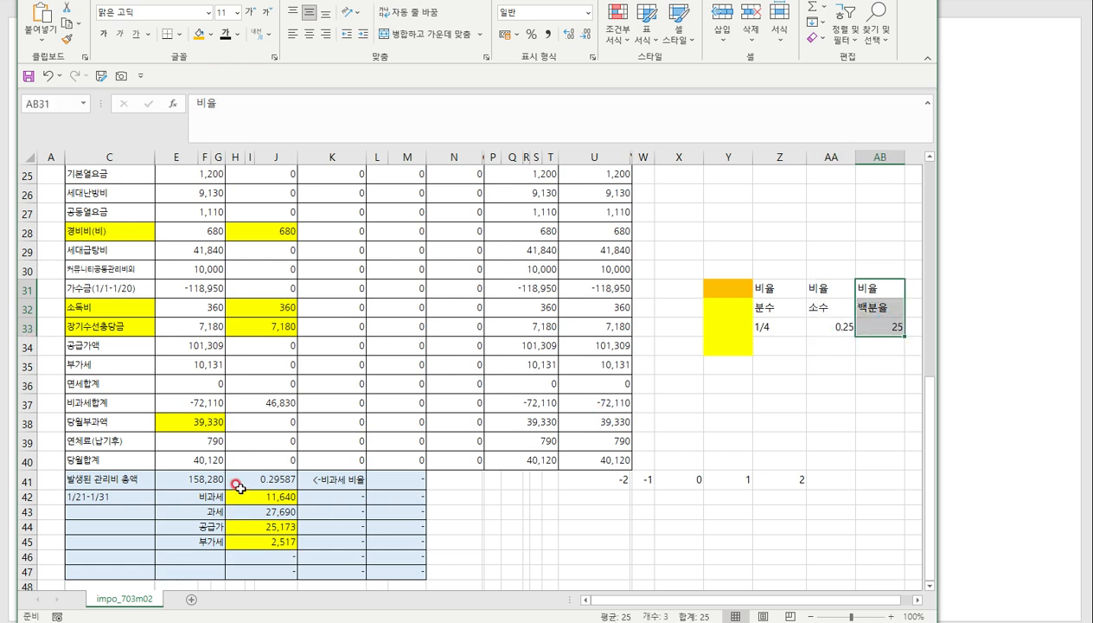
Step: Examine how the non-taxable ratio in H41 is calculated from the non-taxable total in H37 and the total incurred fee in E41
click(245, 480)
click(258, 480)
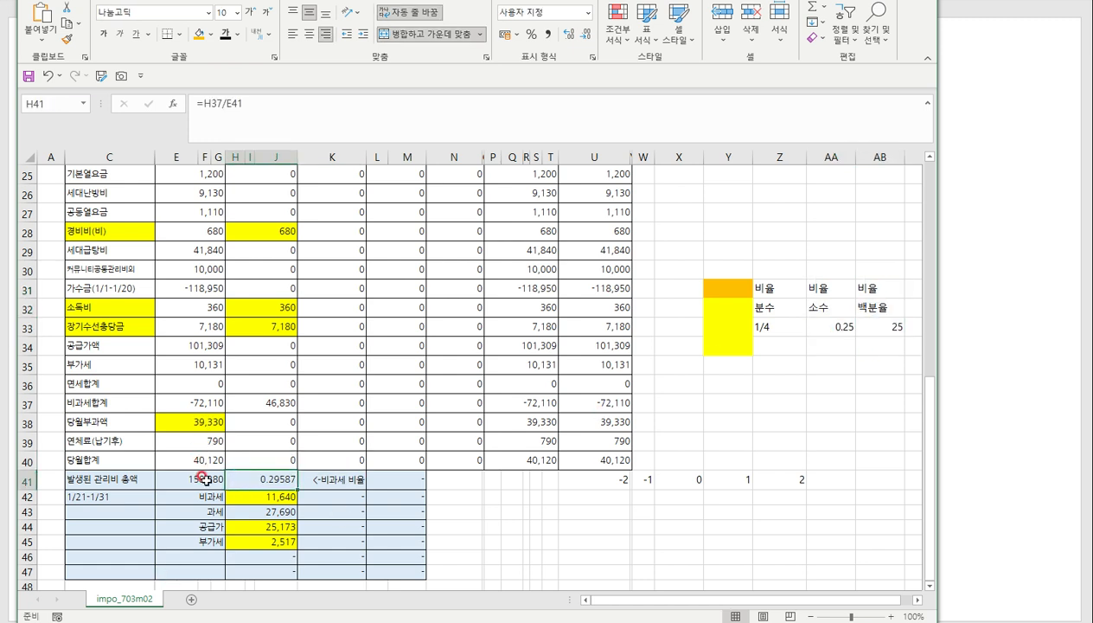
click(200, 474)
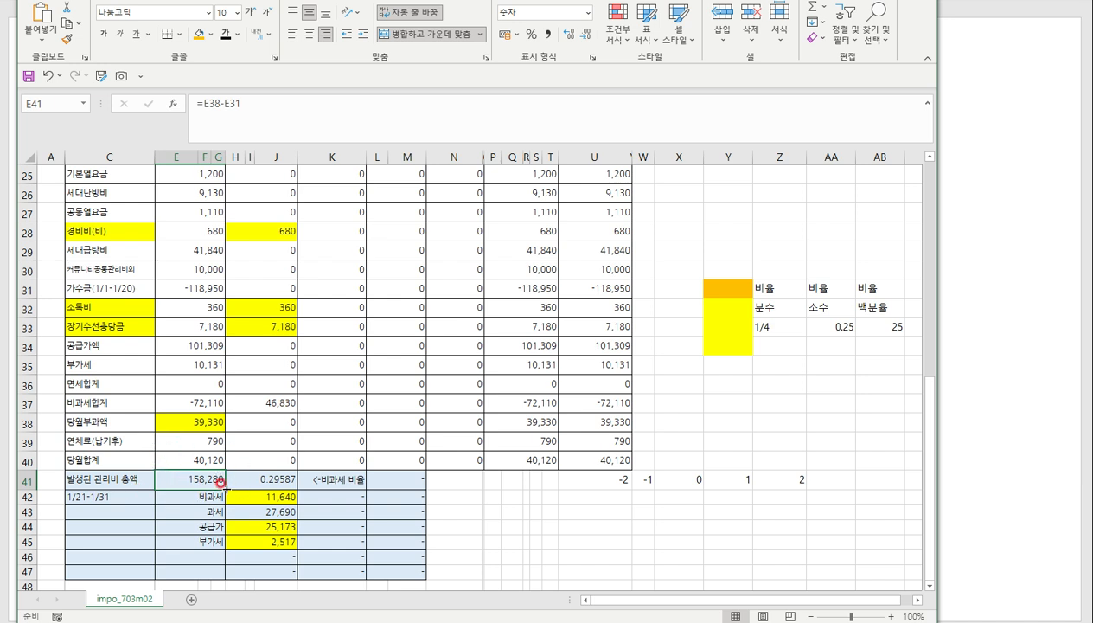
click(273, 401)
click(276, 481)
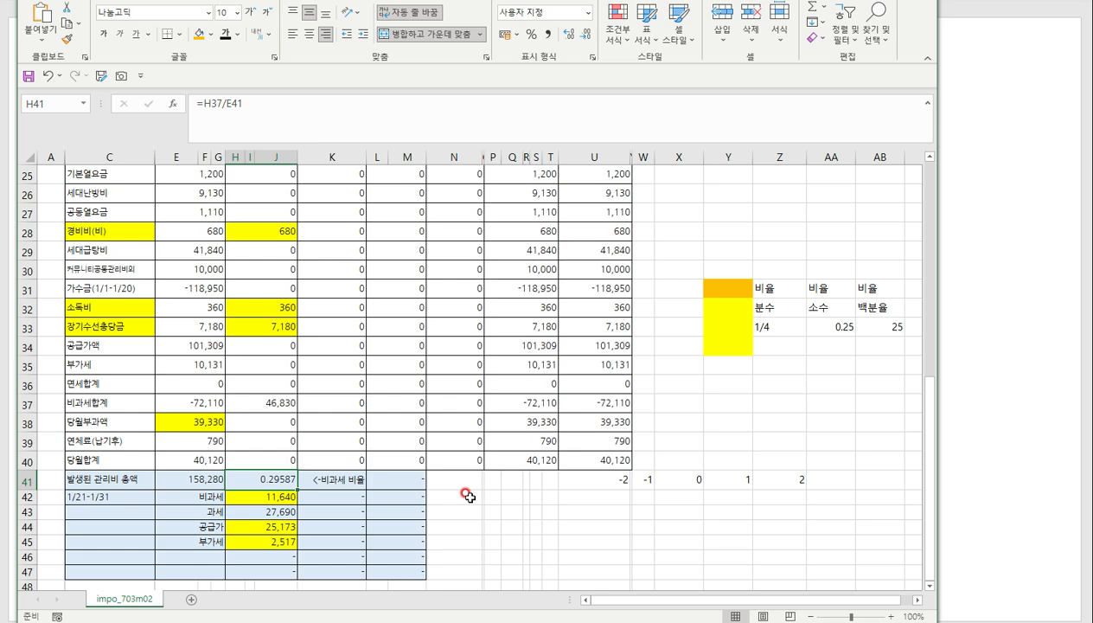
Step: Return to the calculation notes and reread the first method in X10 and the non-taxable ratio definition in X17
scroll(468, 496, up, 1)
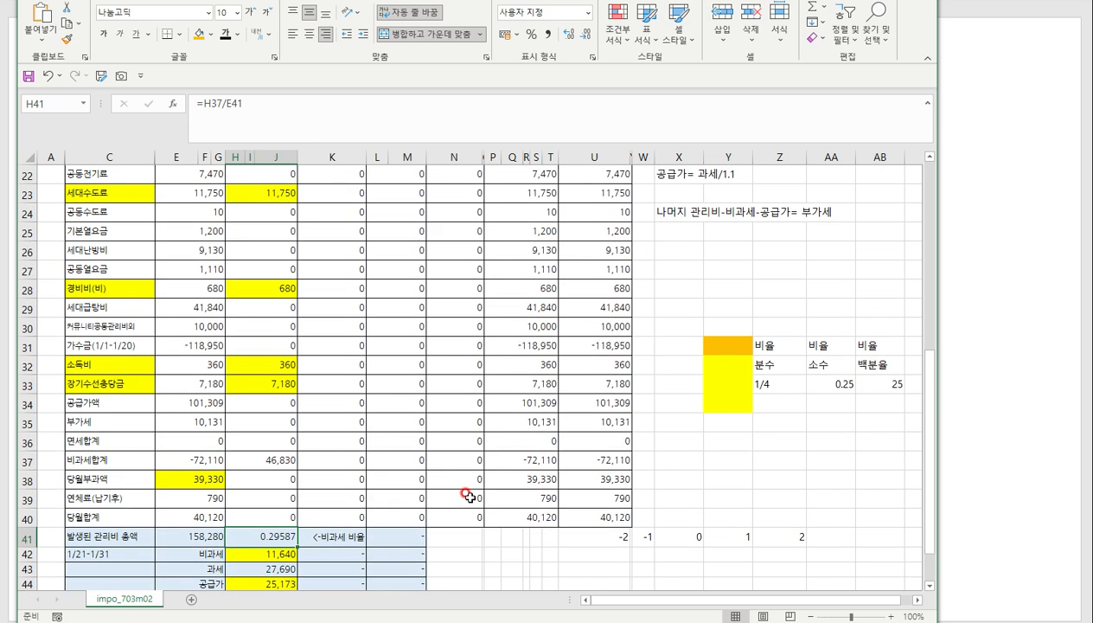
scroll(467, 495, up, 4)
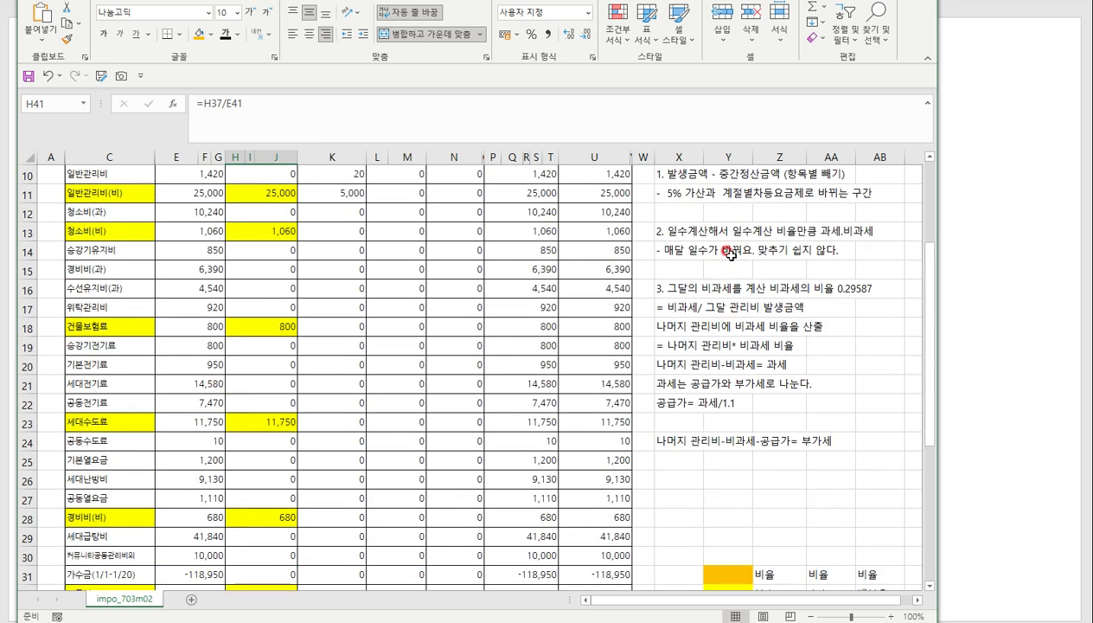
scroll(727, 260, up, 1)
scroll(728, 268, up, 1)
click(680, 204)
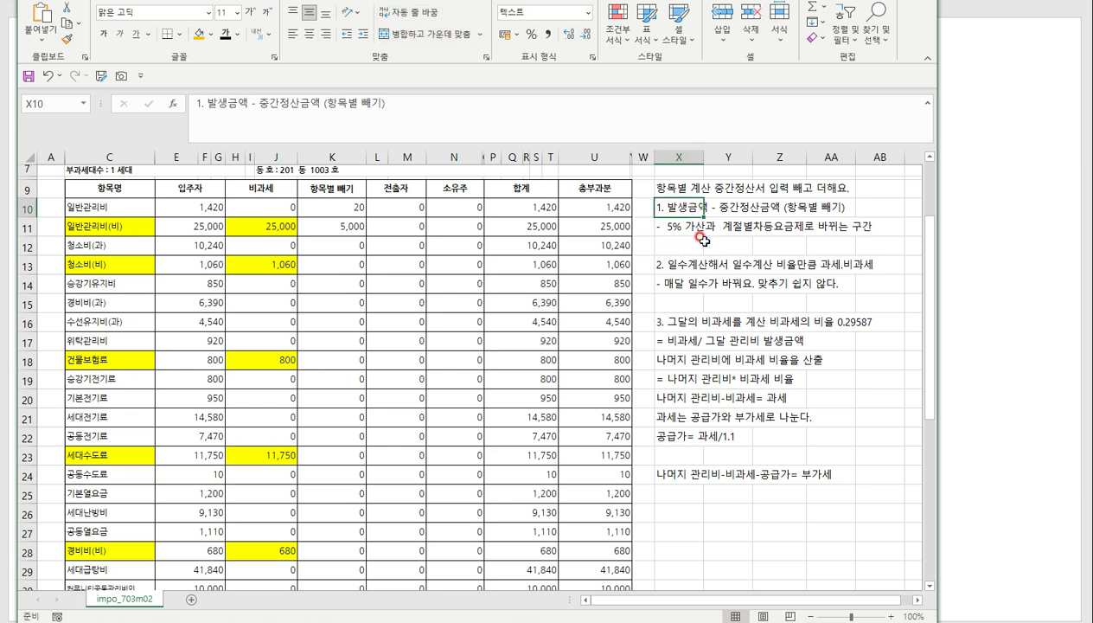
click(655, 354)
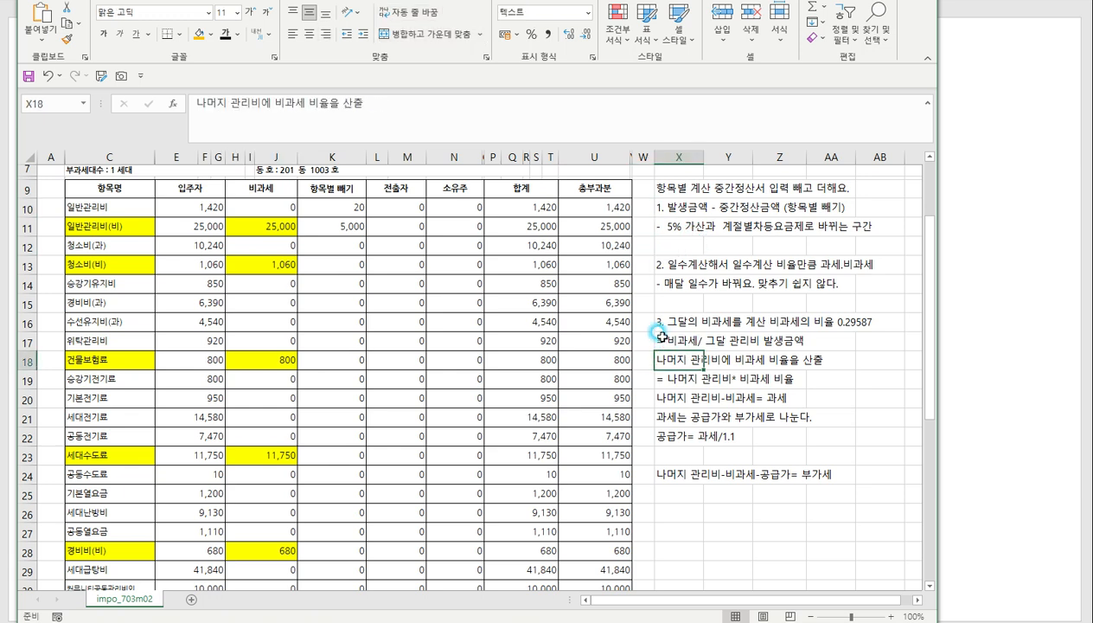
click(667, 336)
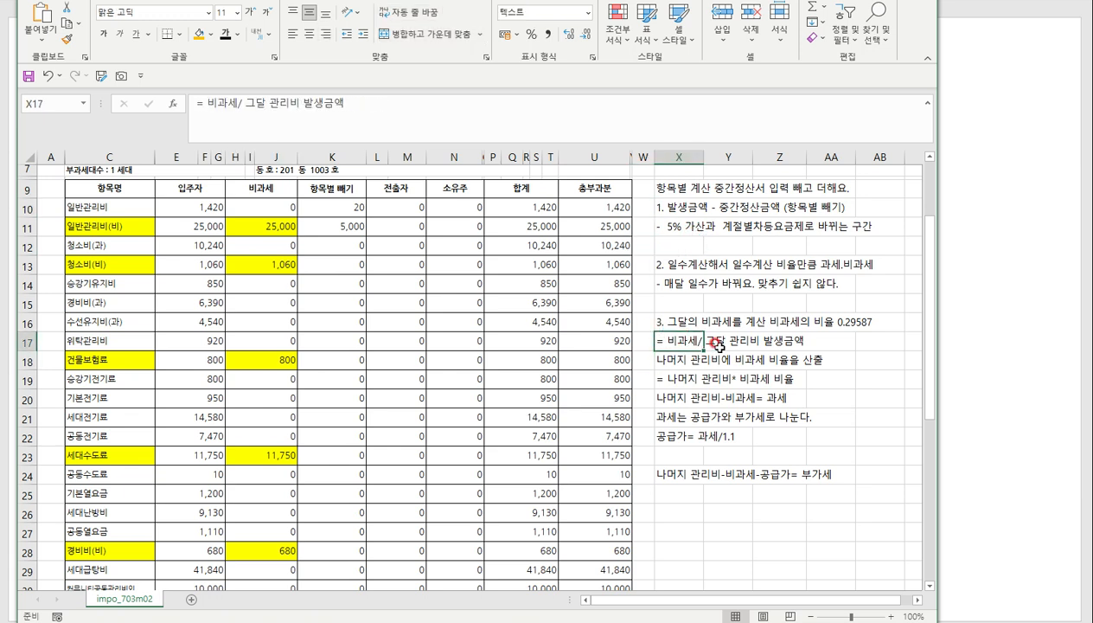
click(711, 341)
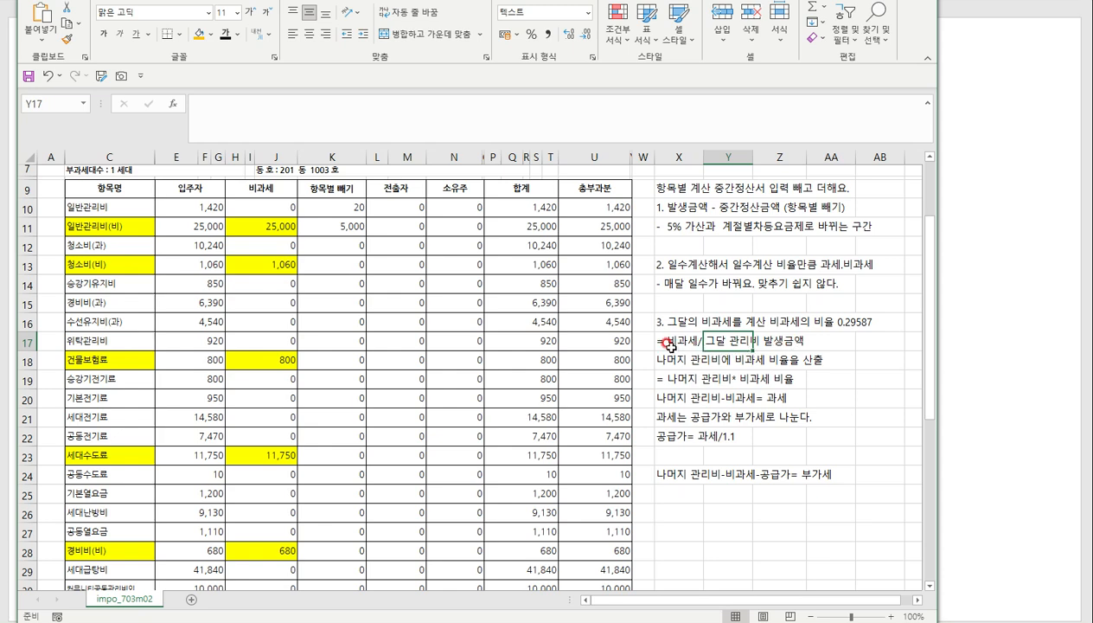
click(671, 344)
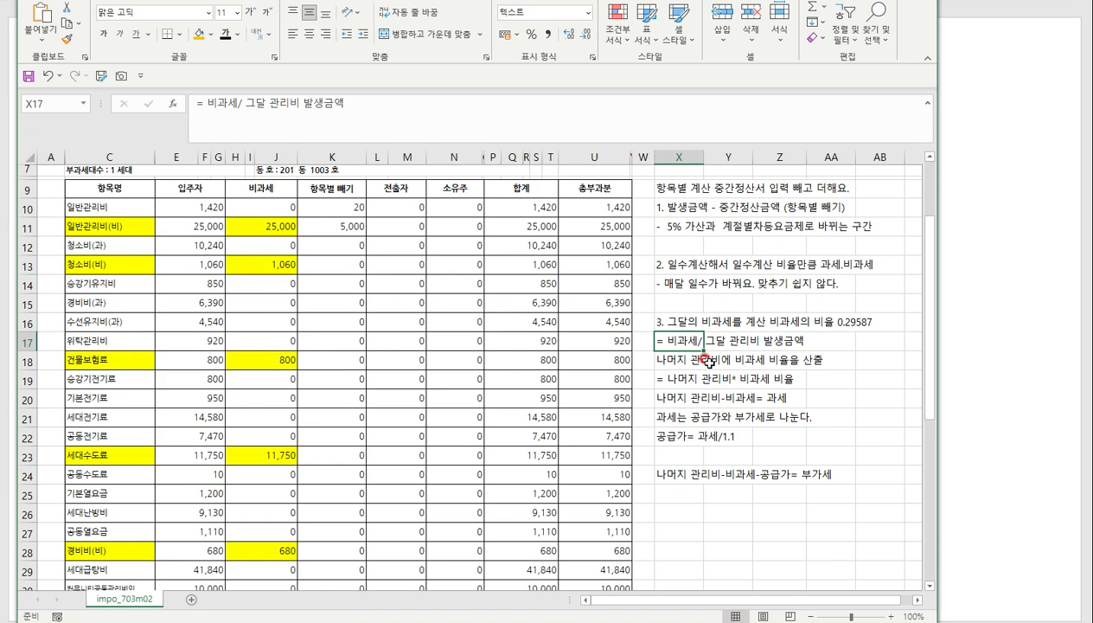
Step: Read the note in X18 about applying the non-taxable ratio to the remaining fee, and inspect the monthly charge in E38
click(662, 379)
click(672, 363)
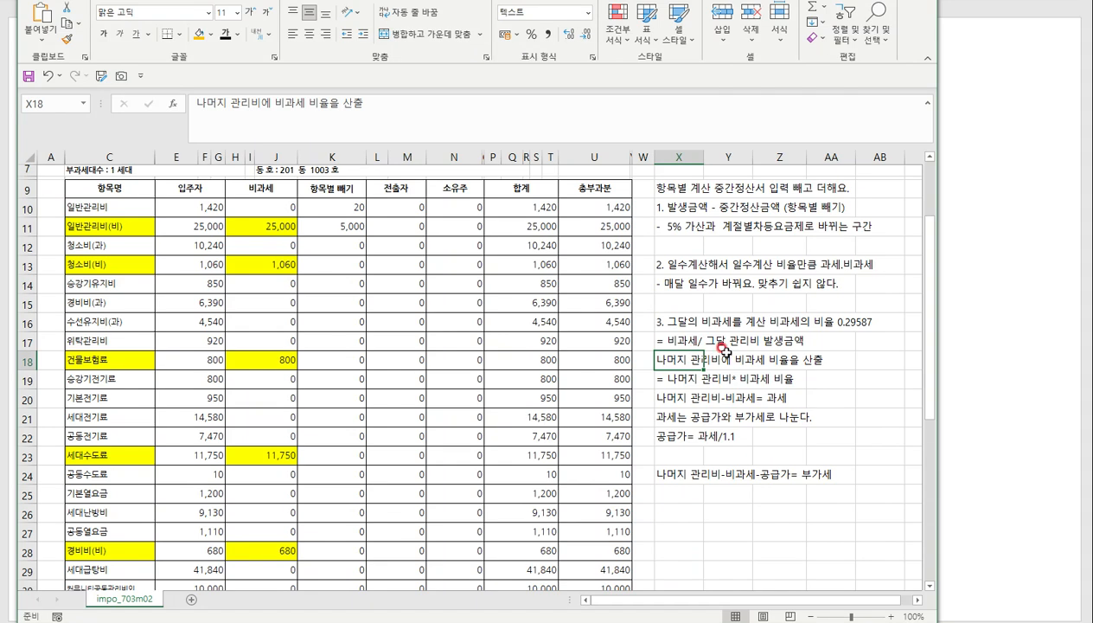
scroll(270, 528, down, 2)
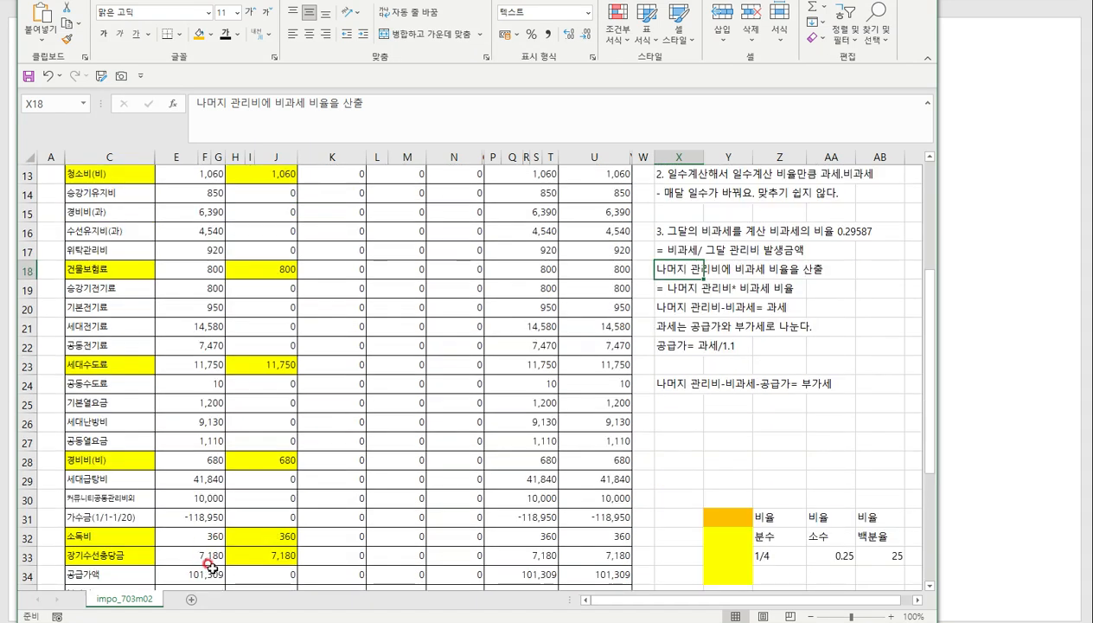
scroll(204, 558, down, 2)
click(208, 531)
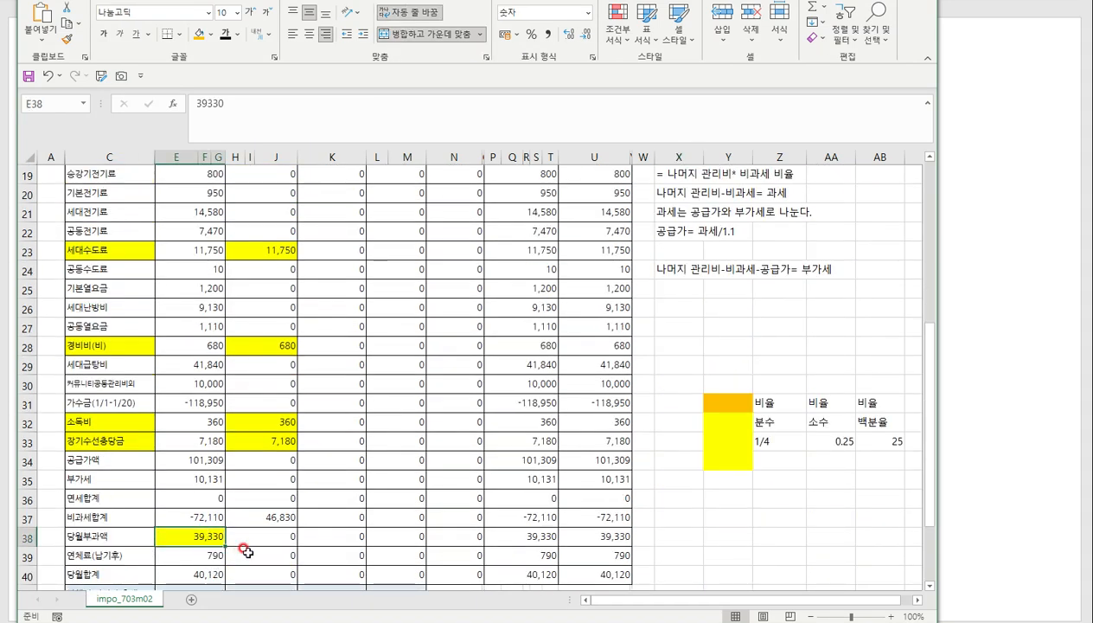
Step: Return to the third method's notes and read X18 and X19 on multiplying the remaining fee by the non-taxable ratio
scroll(246, 551, up, 5)
click(685, 396)
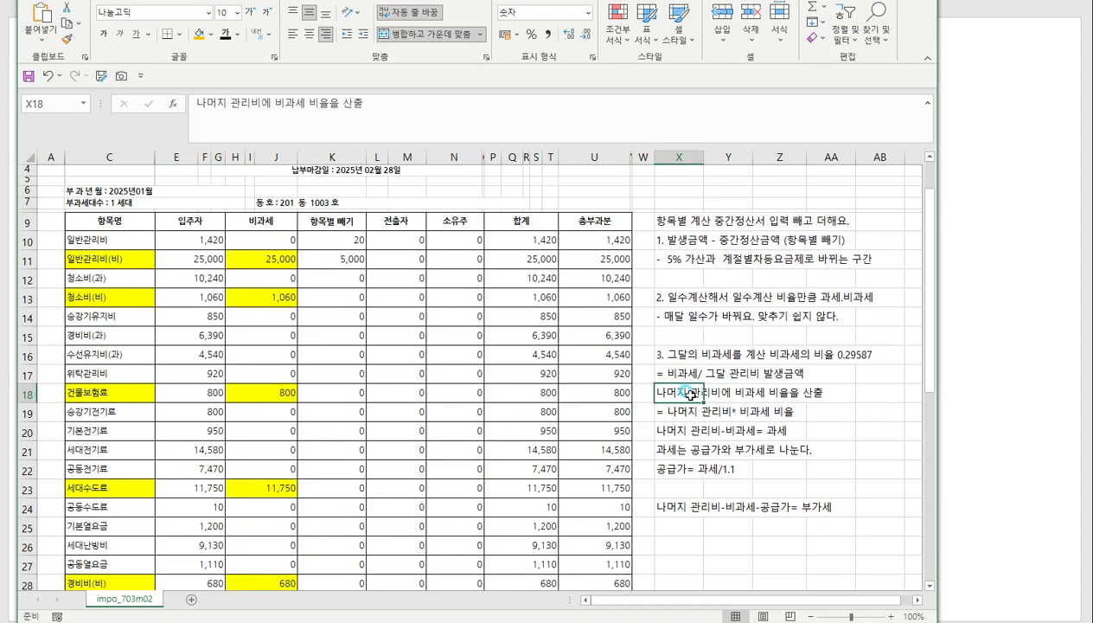
click(759, 389)
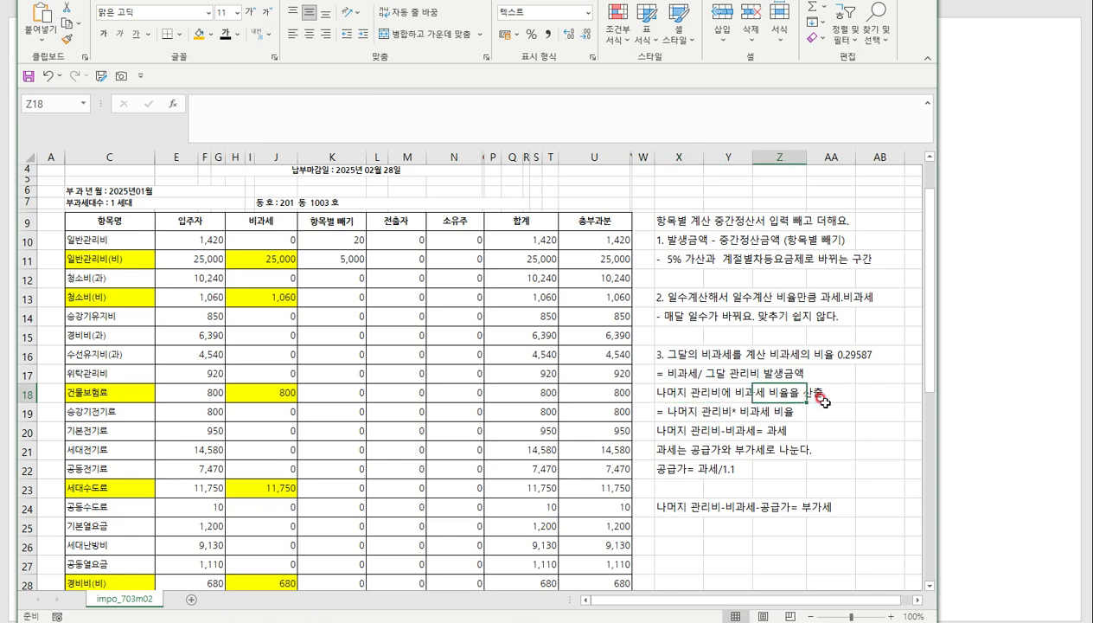
click(817, 412)
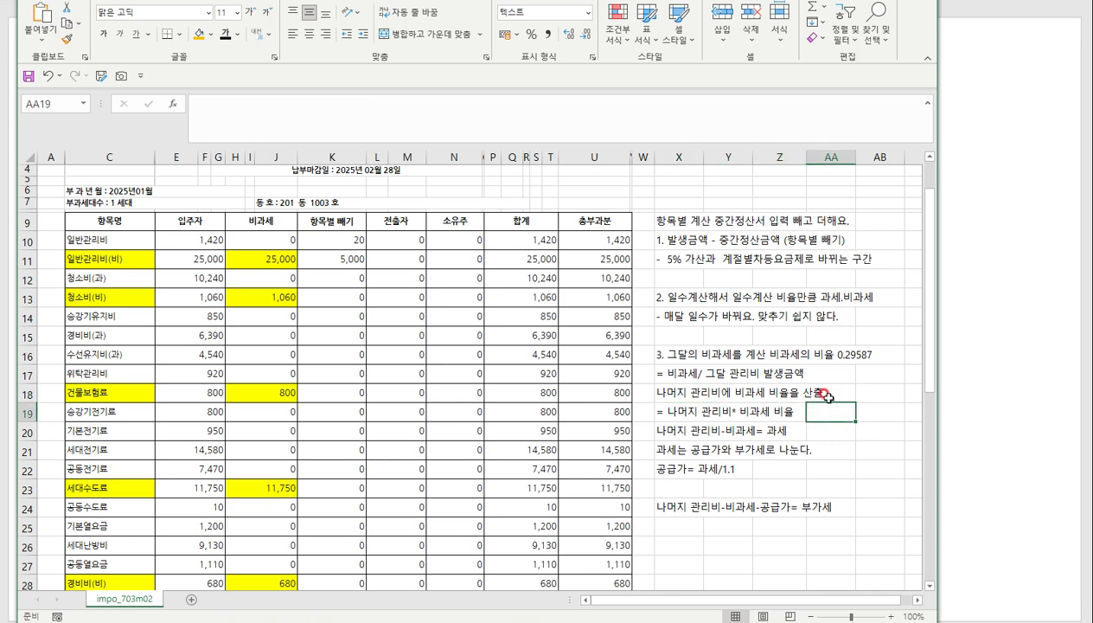
click(660, 414)
click(763, 410)
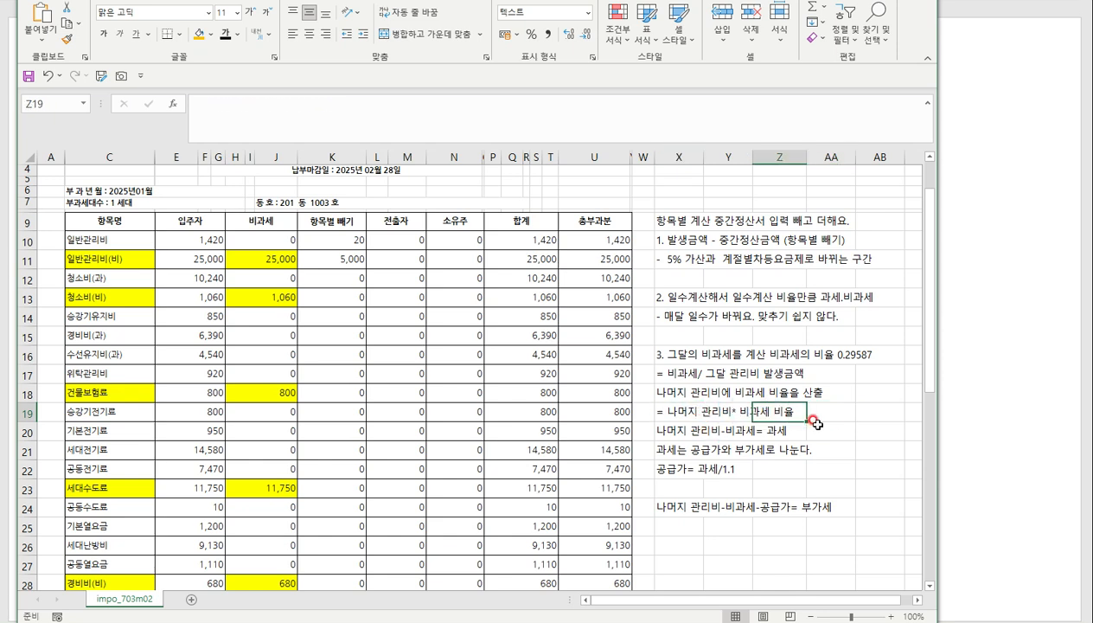
Step: Read the taxable amount formula in X20 and the VAT formula in X24 for the remaining fee
click(666, 427)
click(729, 433)
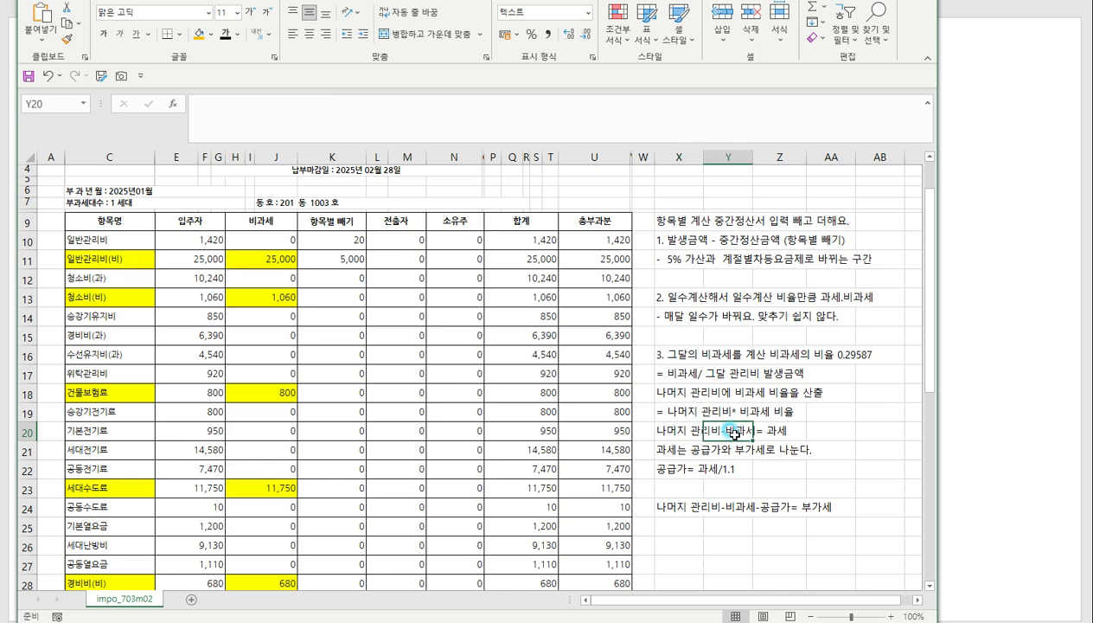
click(770, 430)
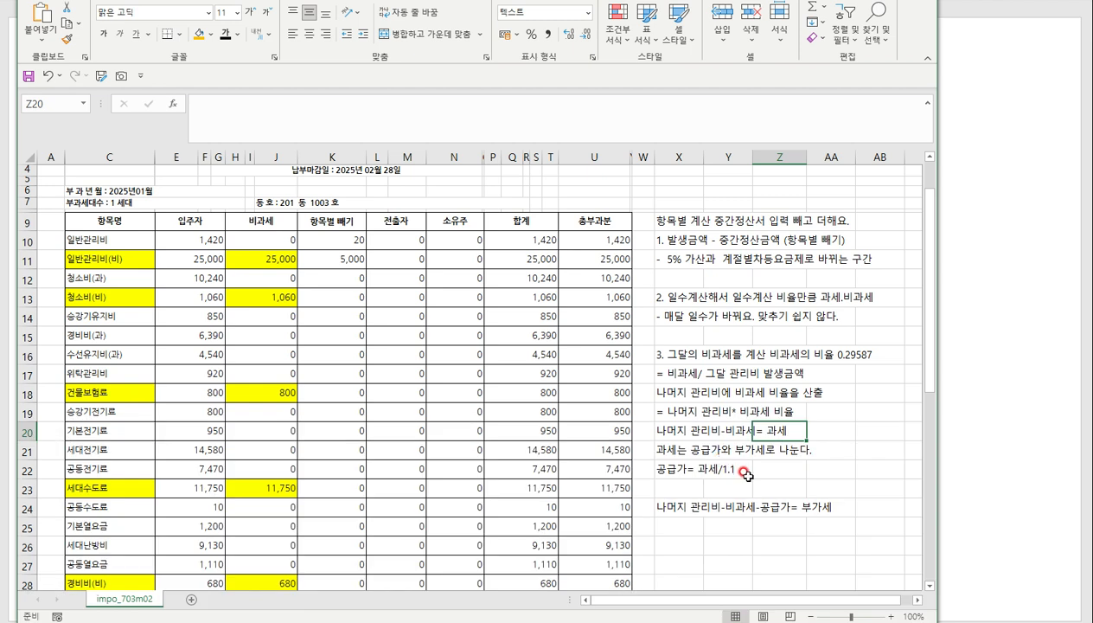
click(678, 506)
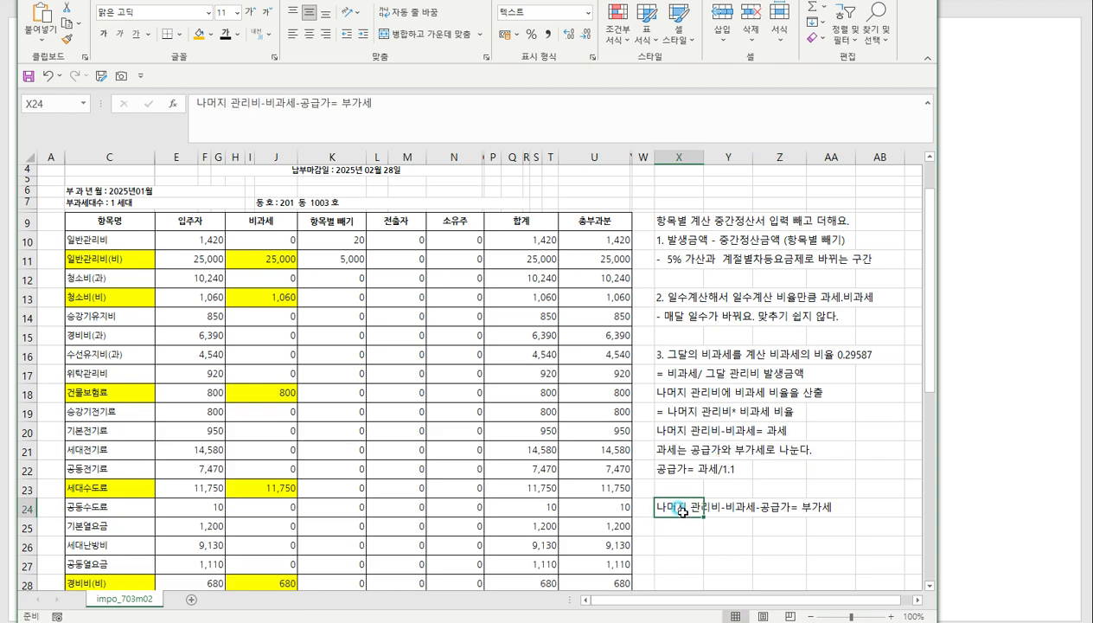
click(731, 518)
click(763, 508)
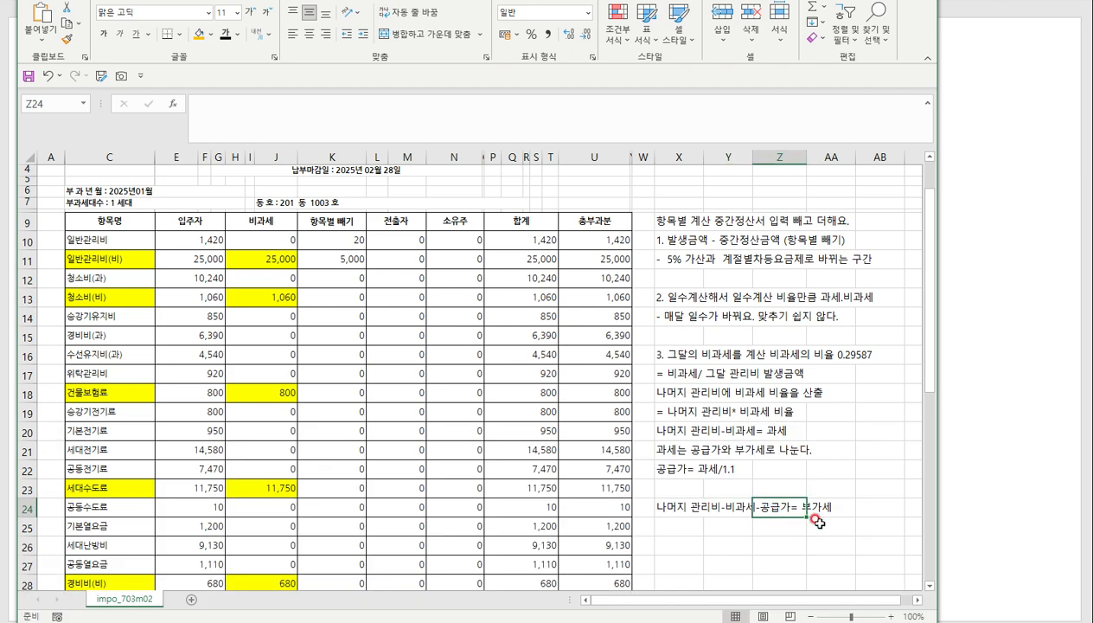
click(818, 514)
scroll(835, 524, down, 5)
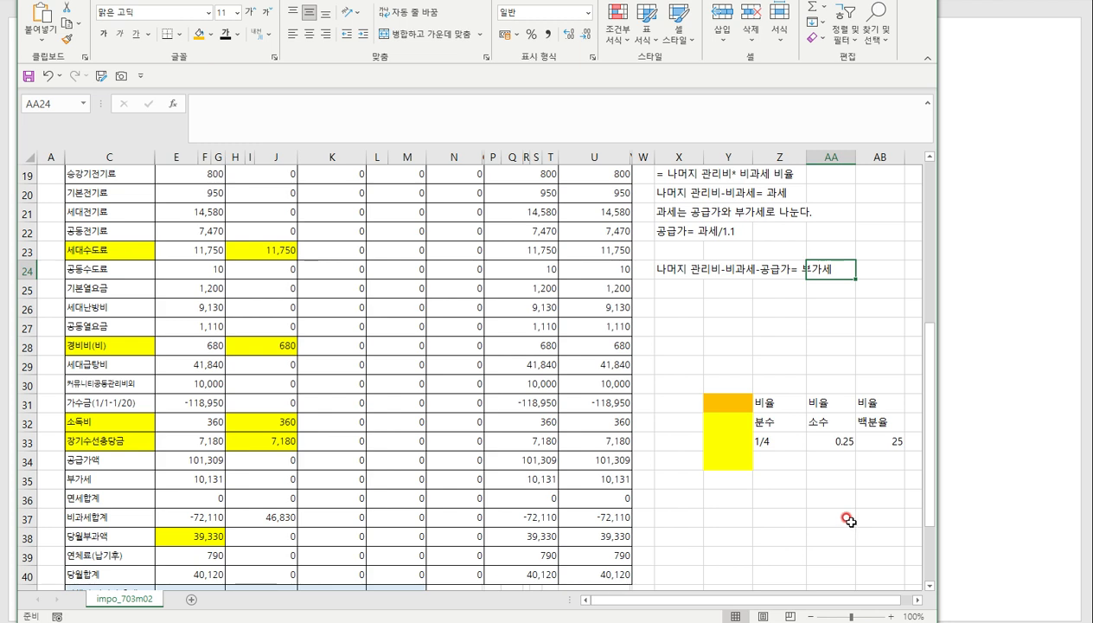
click(717, 288)
scroll(718, 286, up, 3)
click(705, 190)
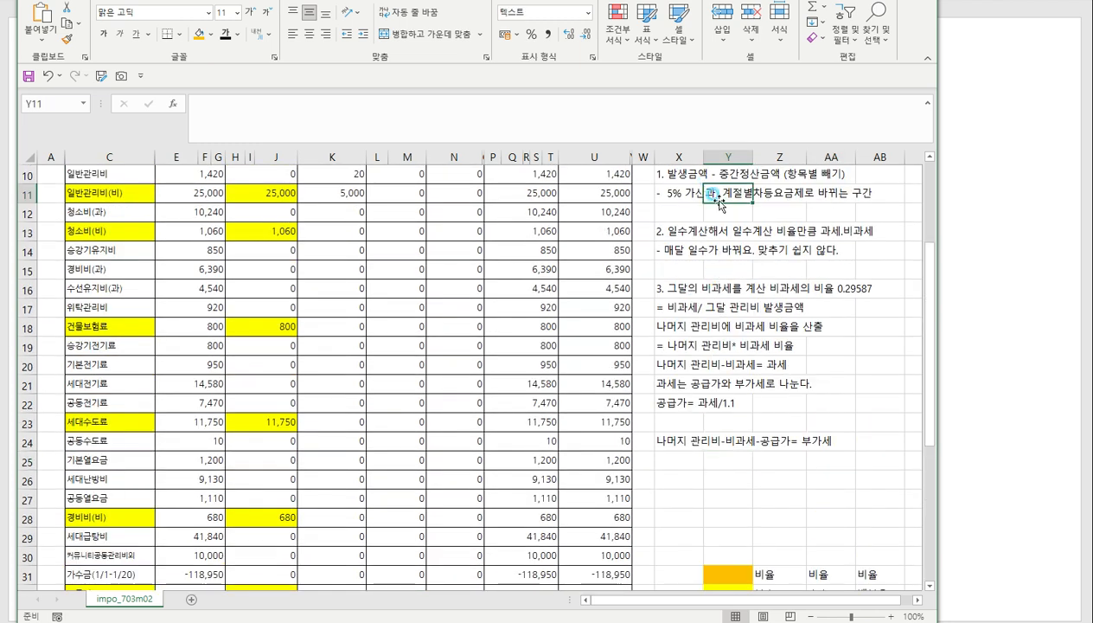
scroll(733, 290, down, 3)
scroll(742, 294, down, 3)
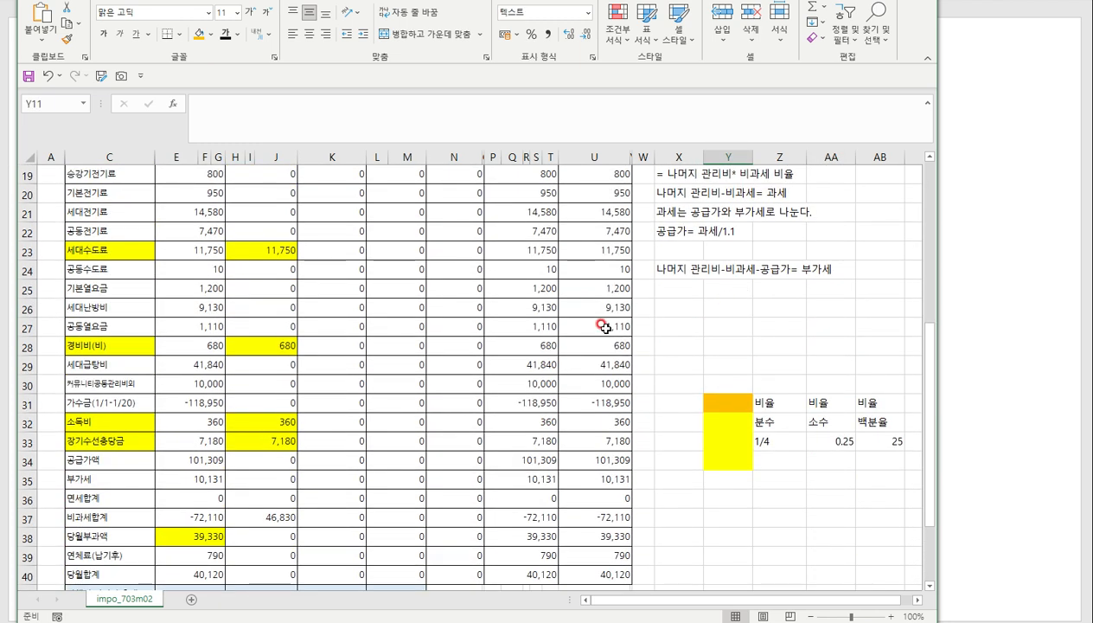